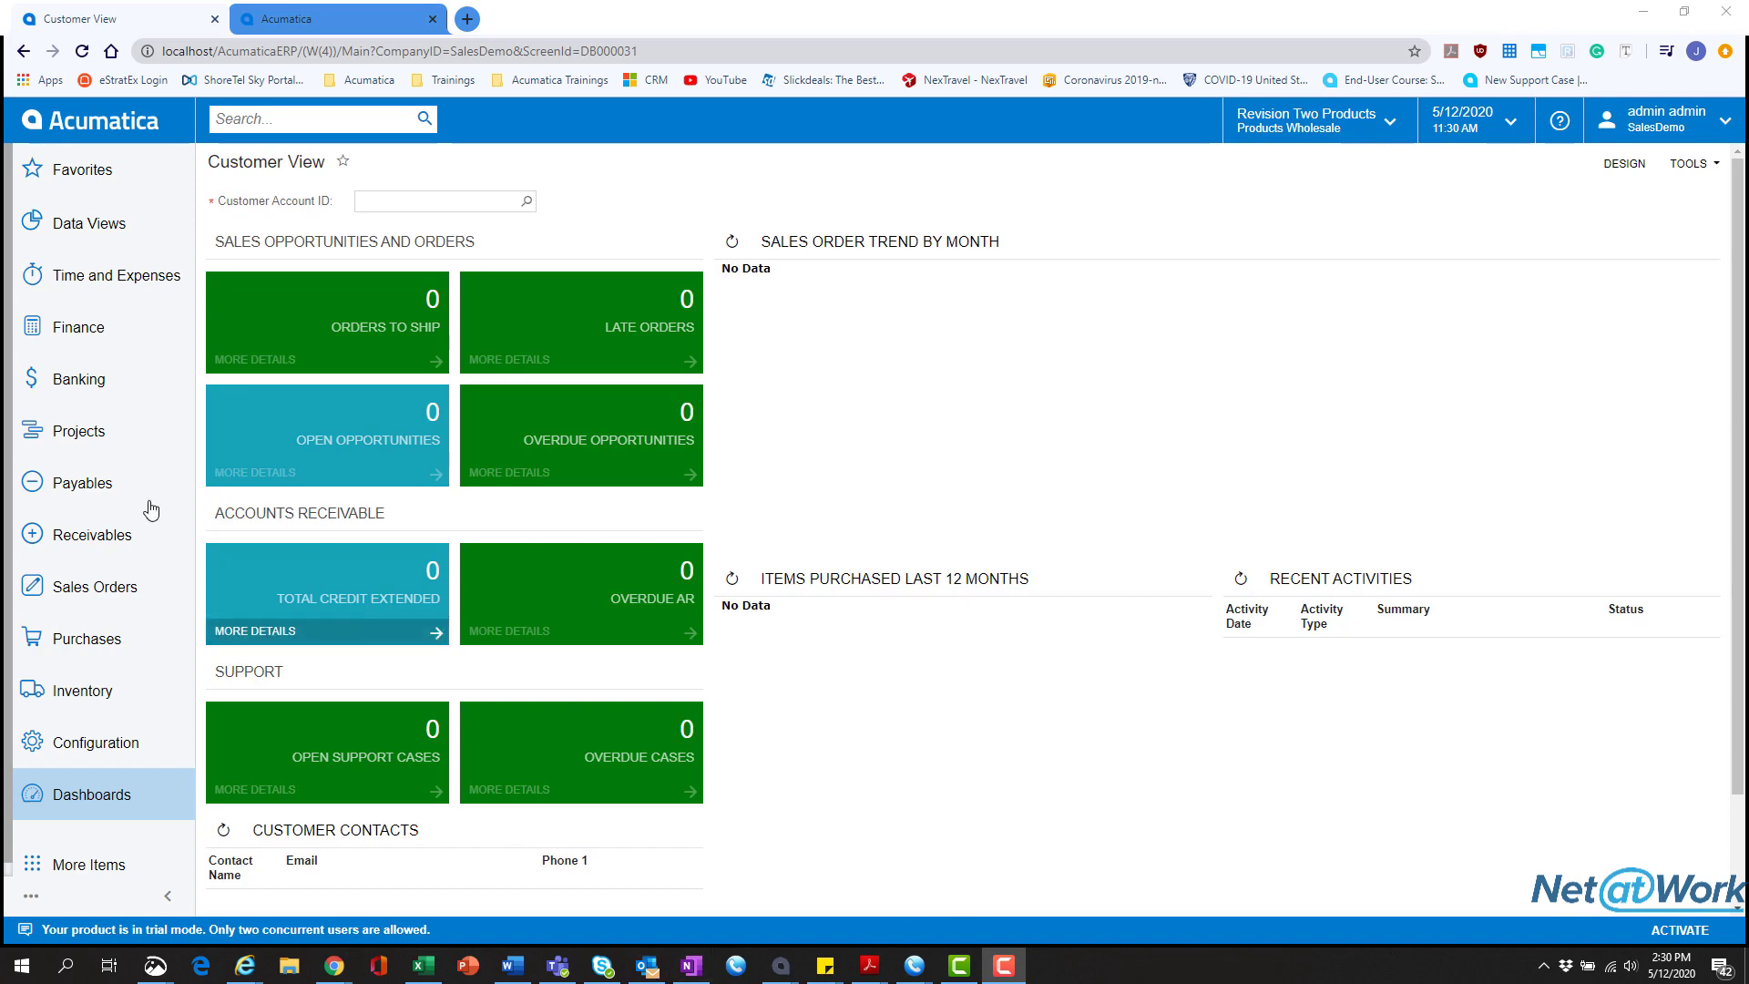
- Open the Bills and Adjustments list under Payables transactions
left_click(118, 490)
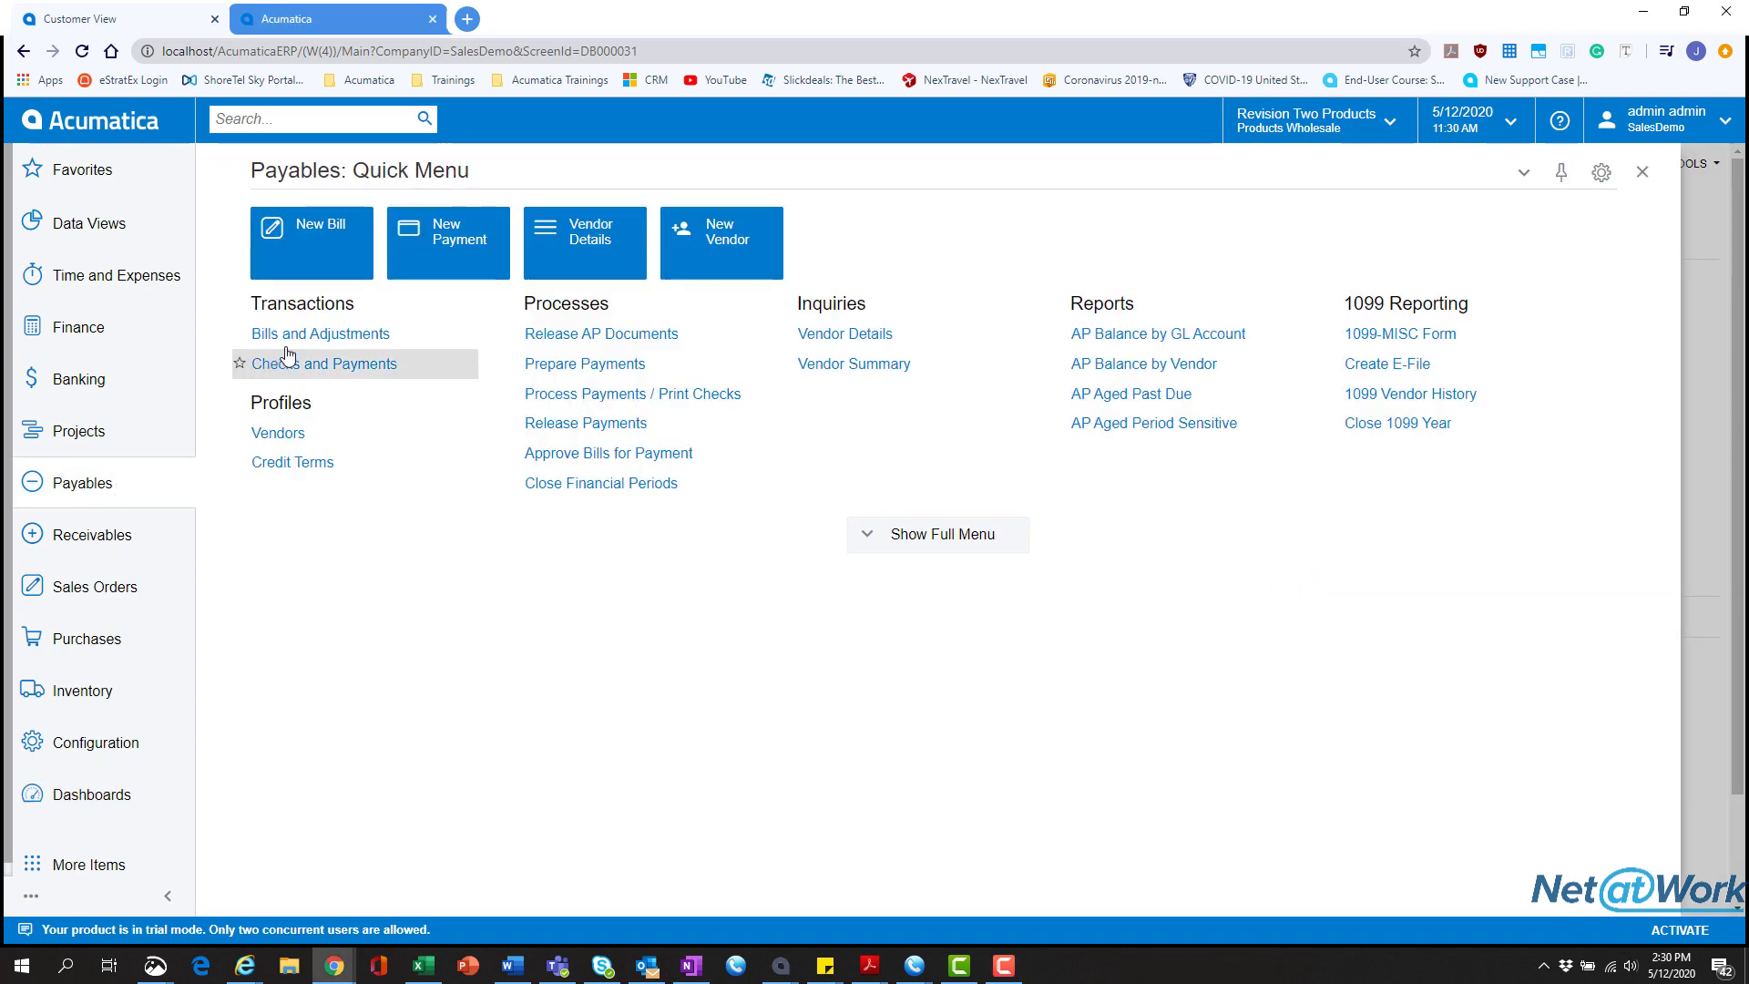
left_click(299, 339)
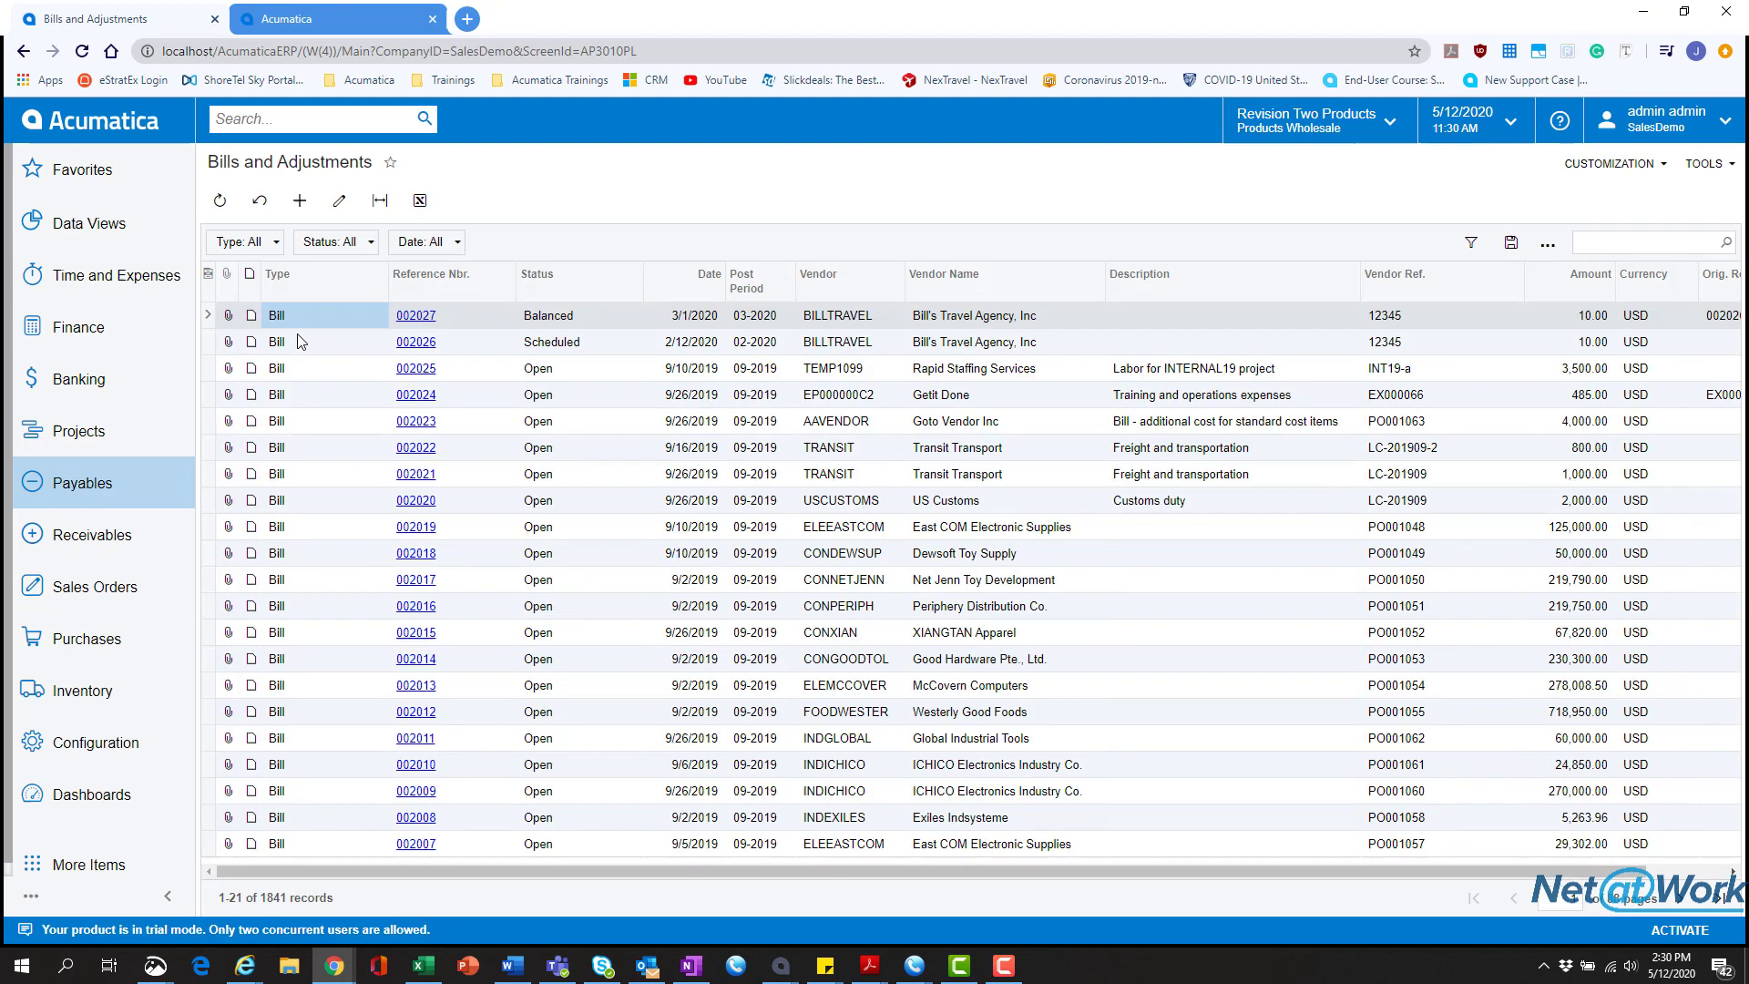
- Open bill 002027, then go to Manage User-Defined Fields for Bills and Adjustments
left_click(423, 319)
left_click(423, 317)
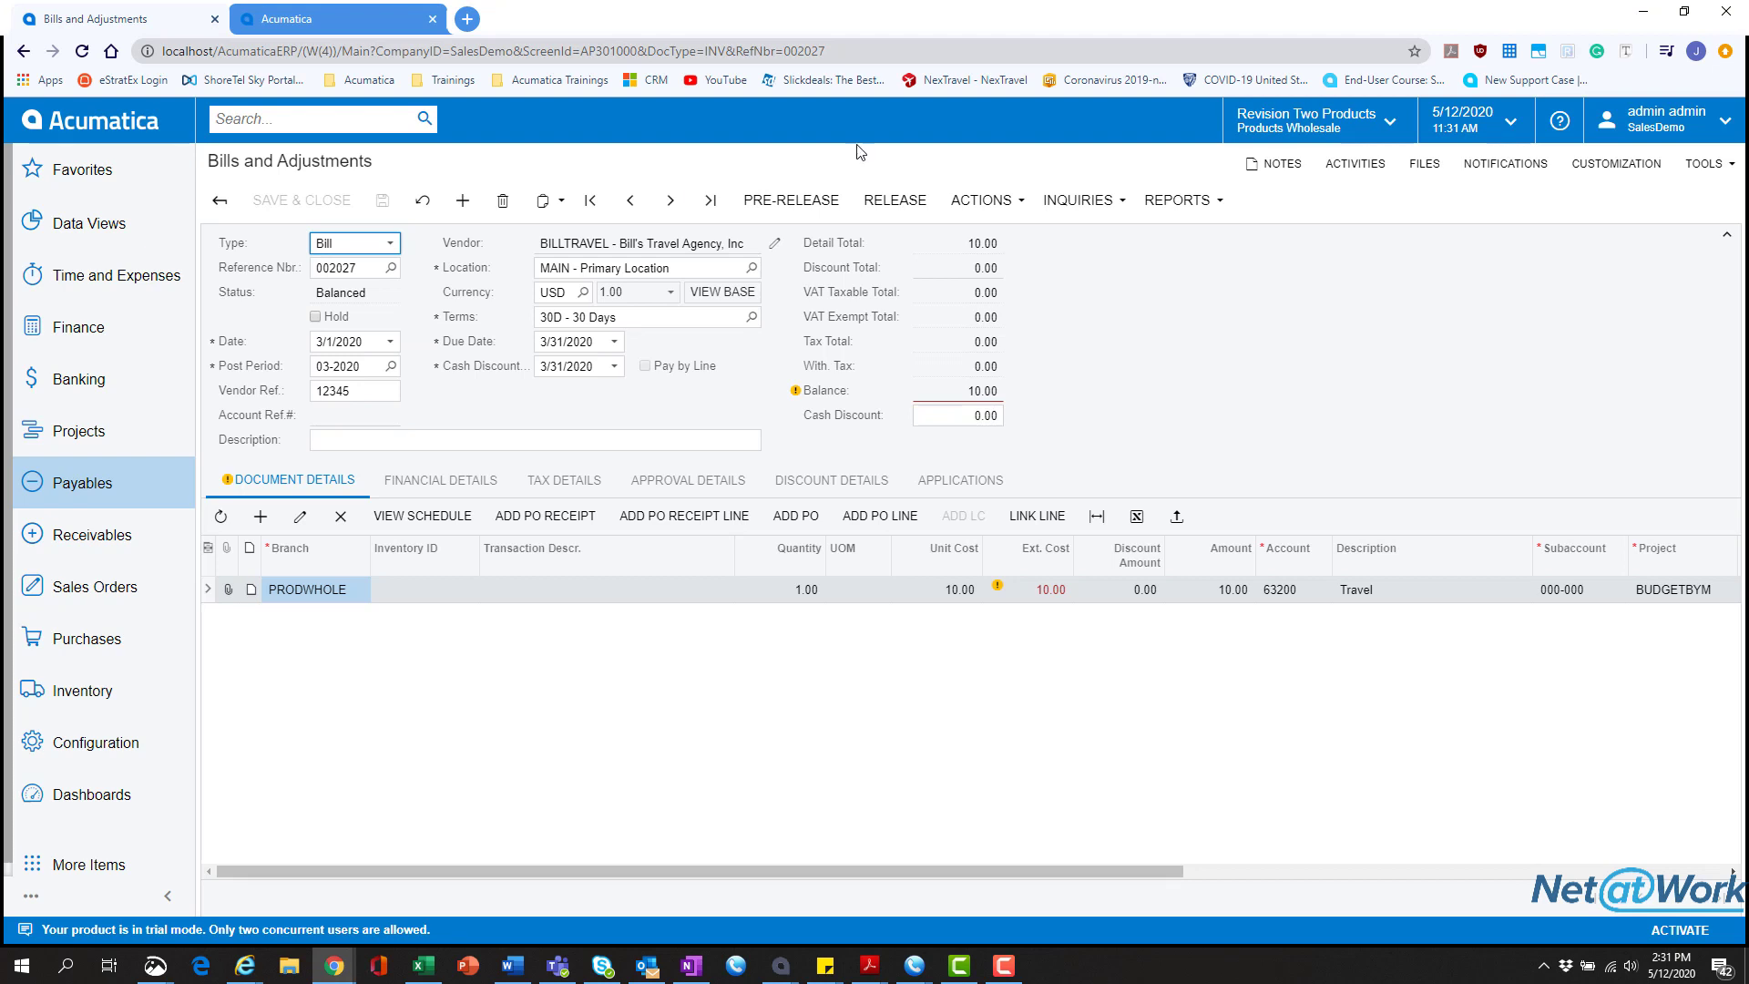
left_click(1613, 164)
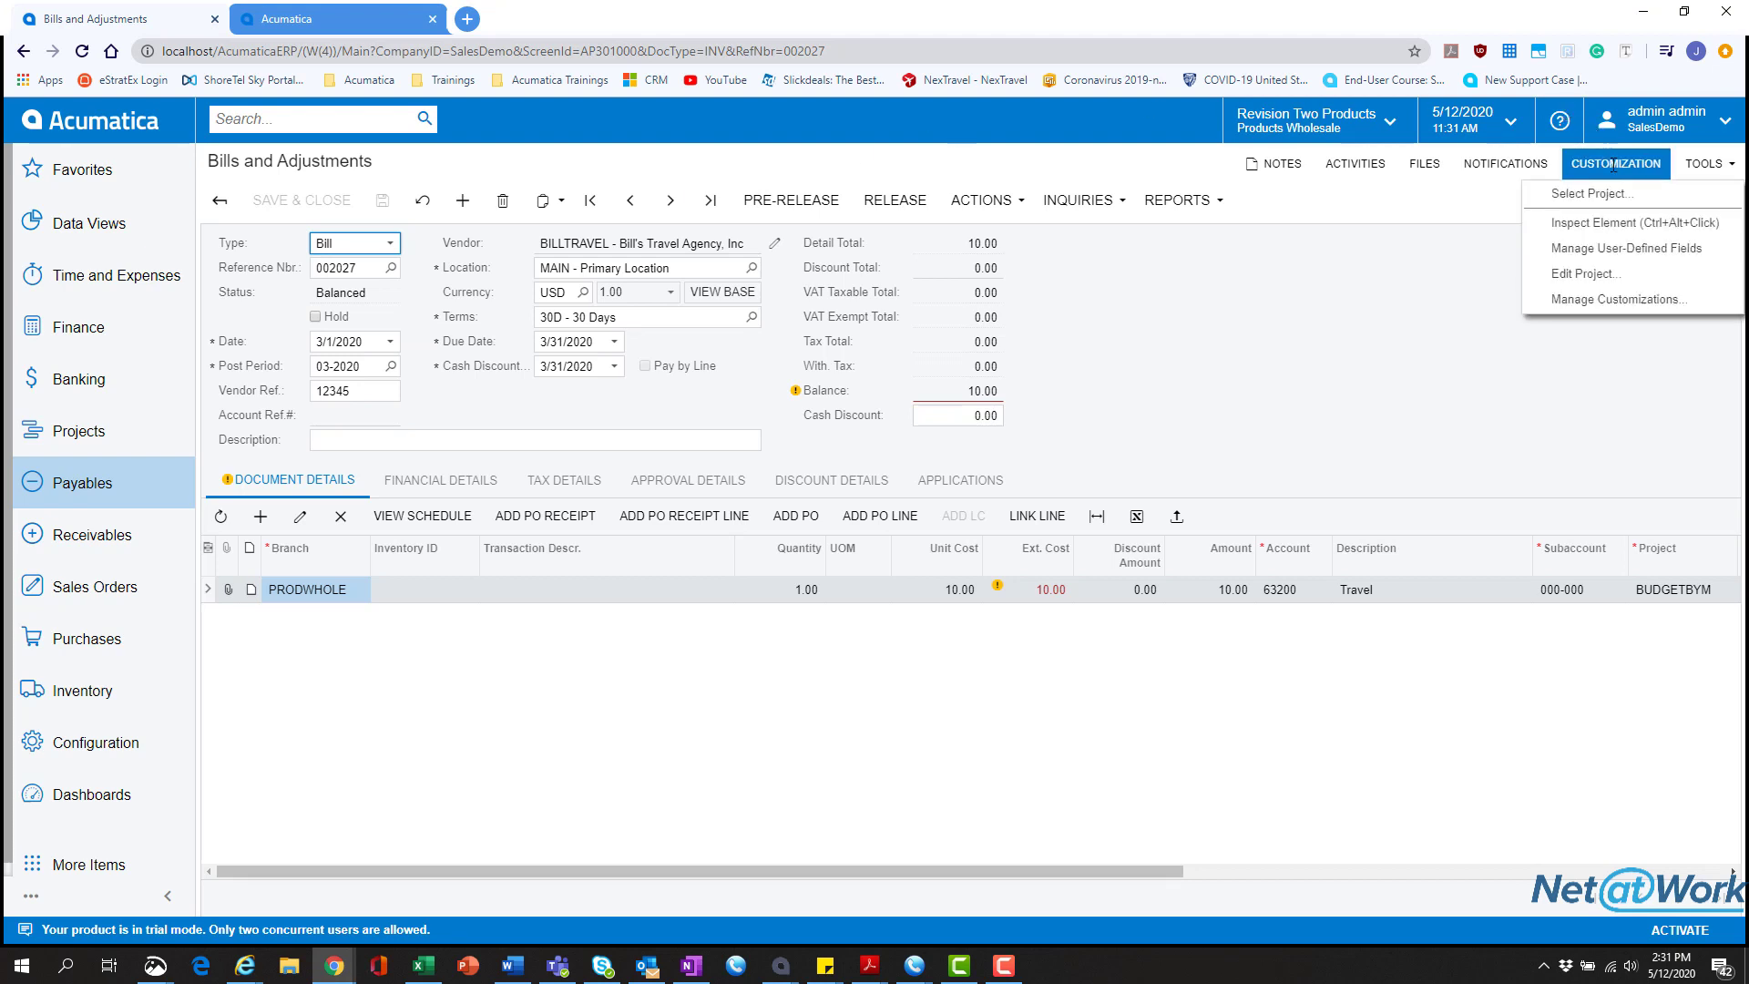
left_click(1595, 250)
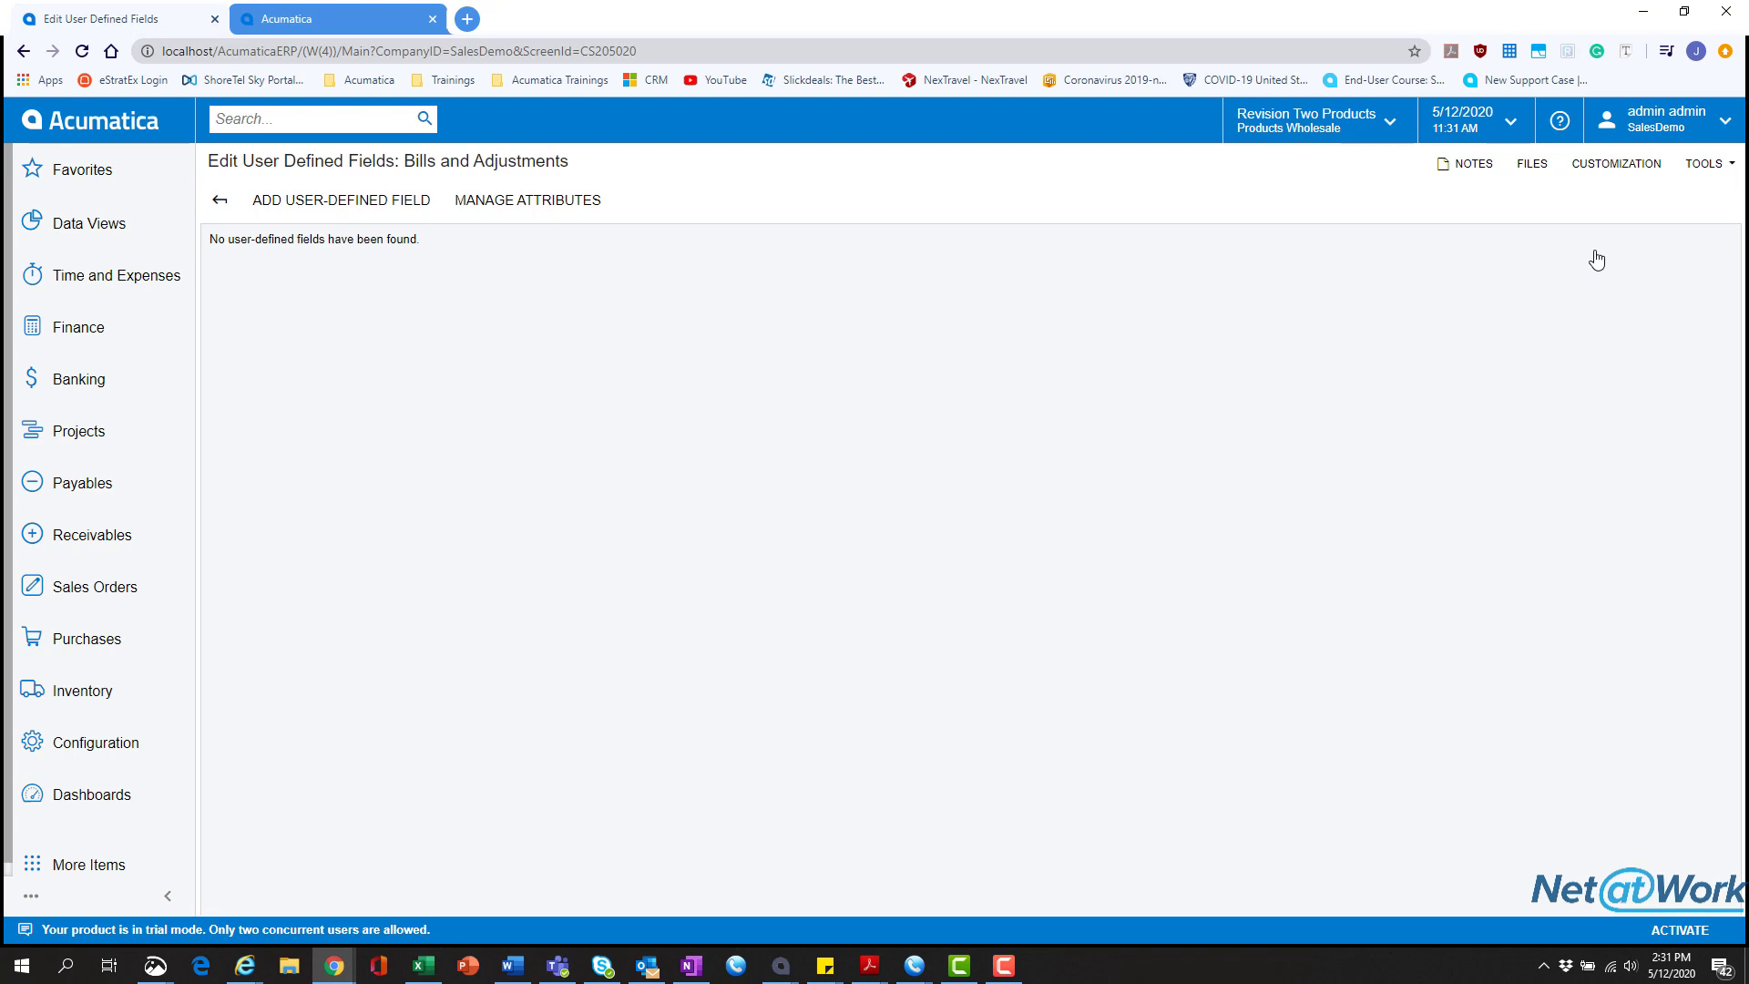
- Create and save a Text attribute ADDINFO with description 'Additional Information'
left_click(552, 206)
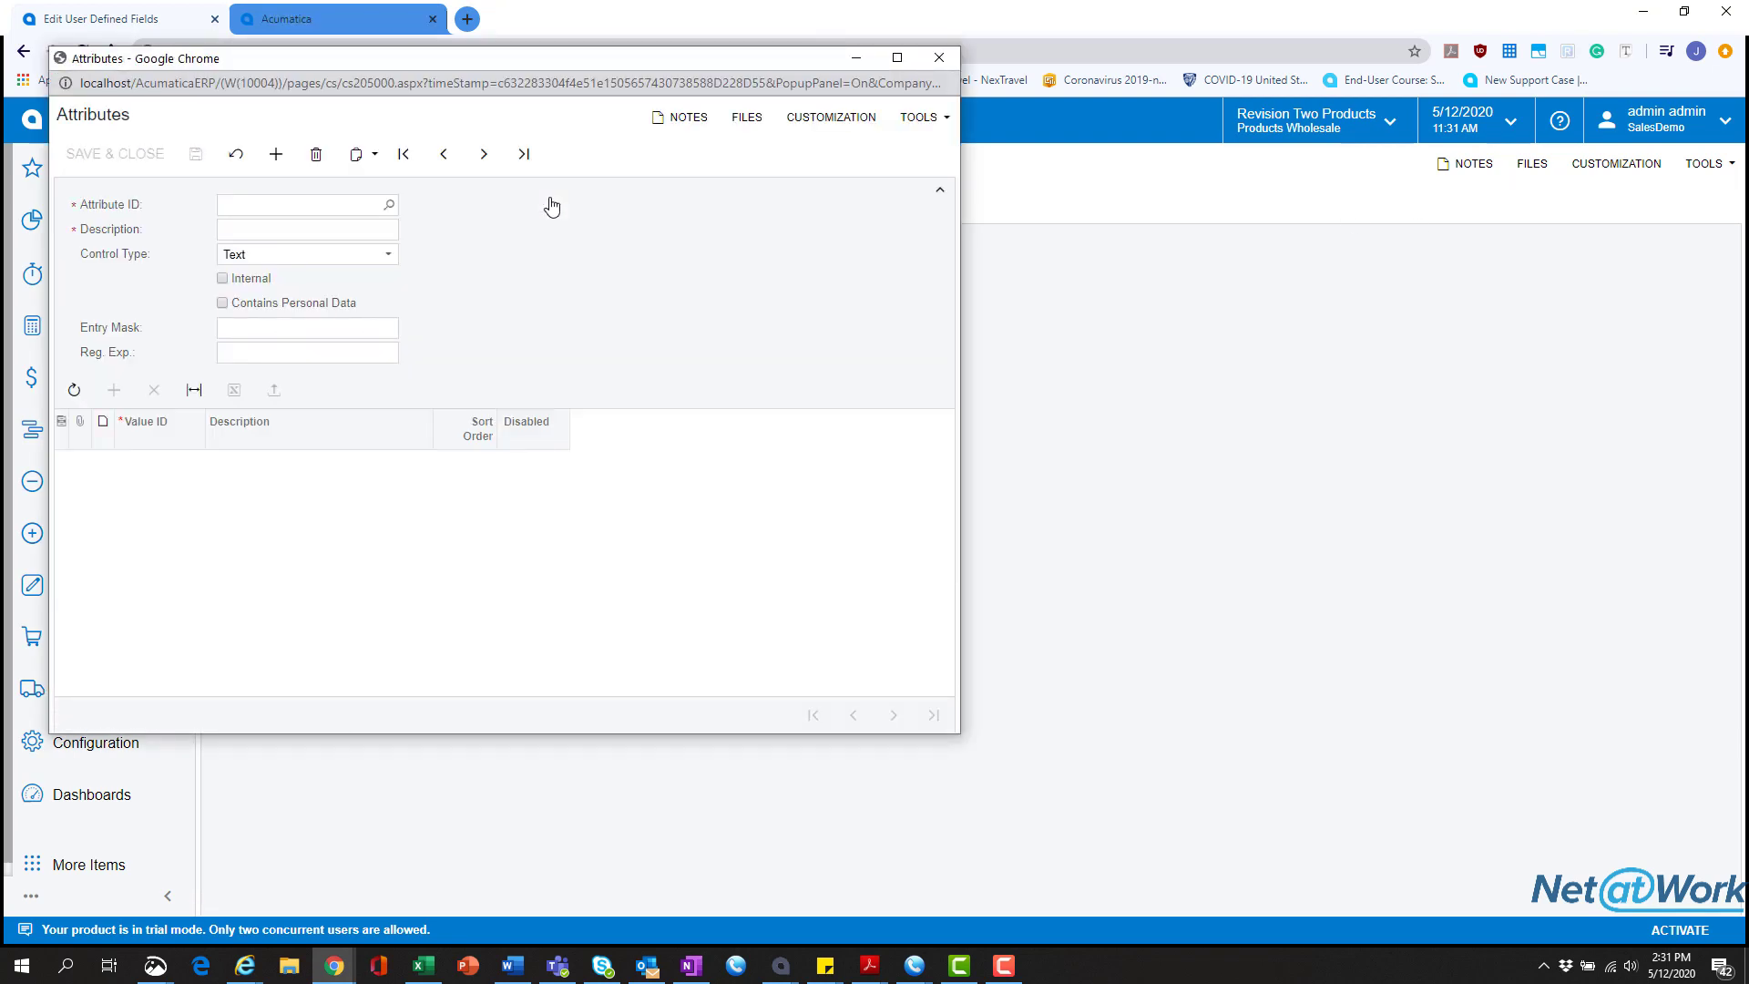
left_click(280, 204)
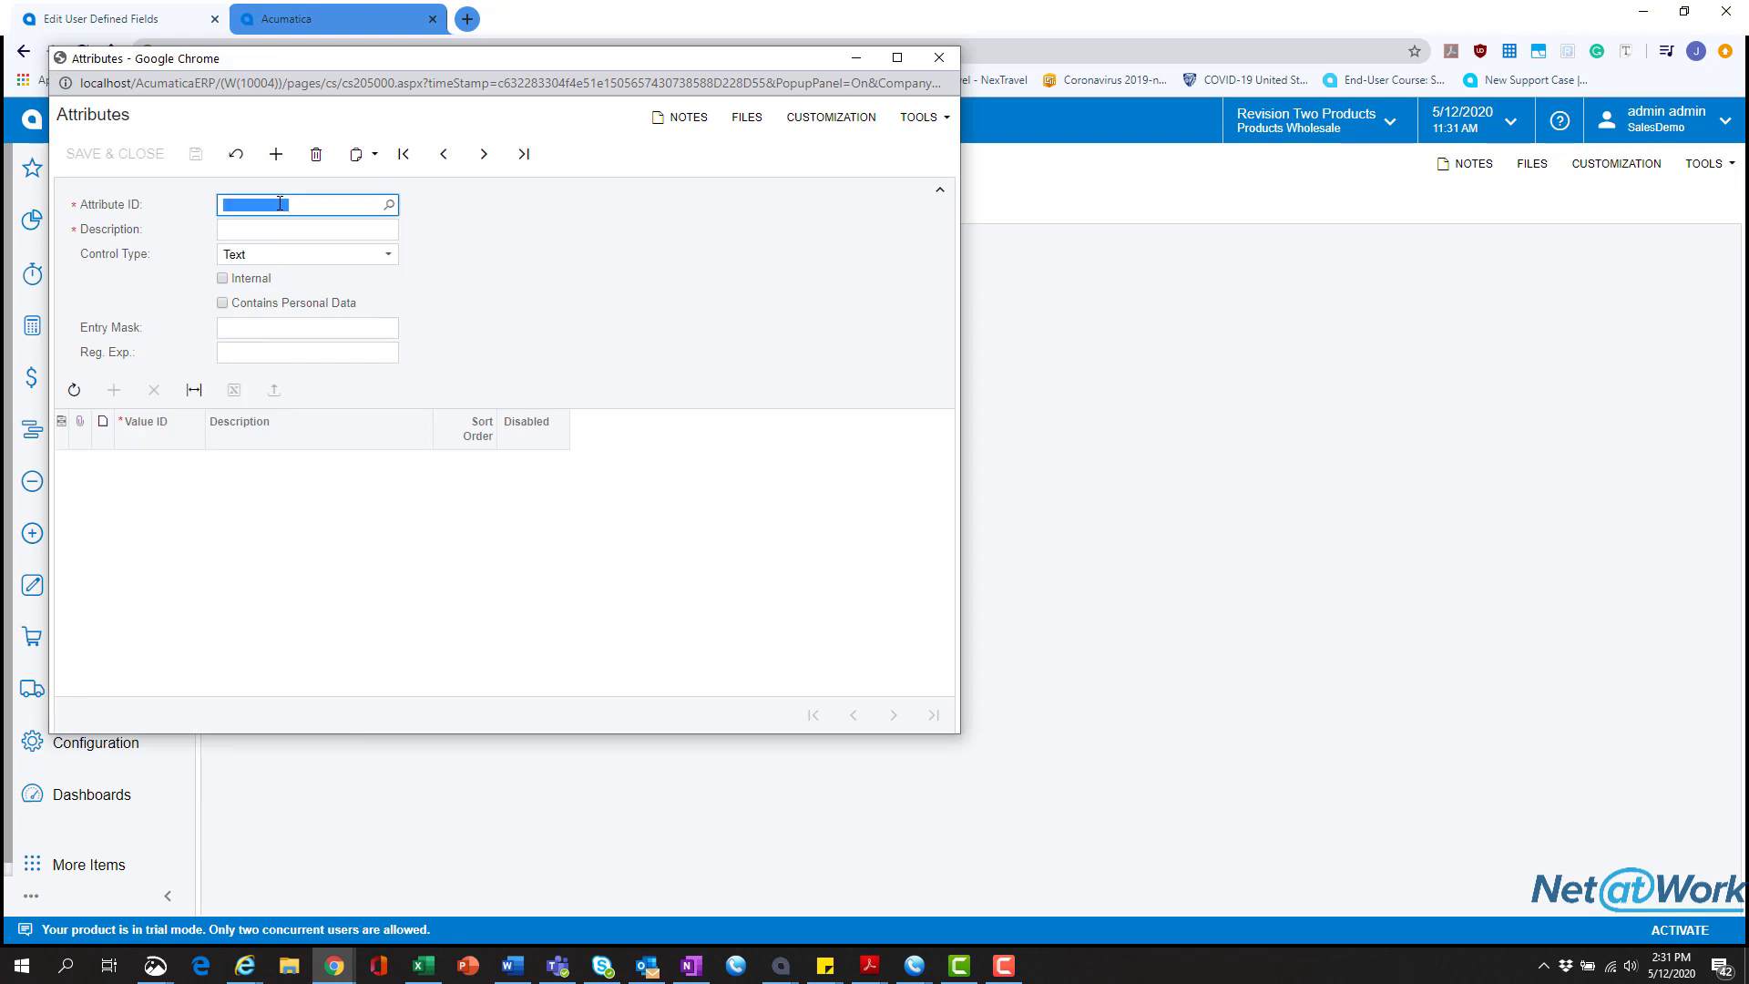
type("ADDINFO")
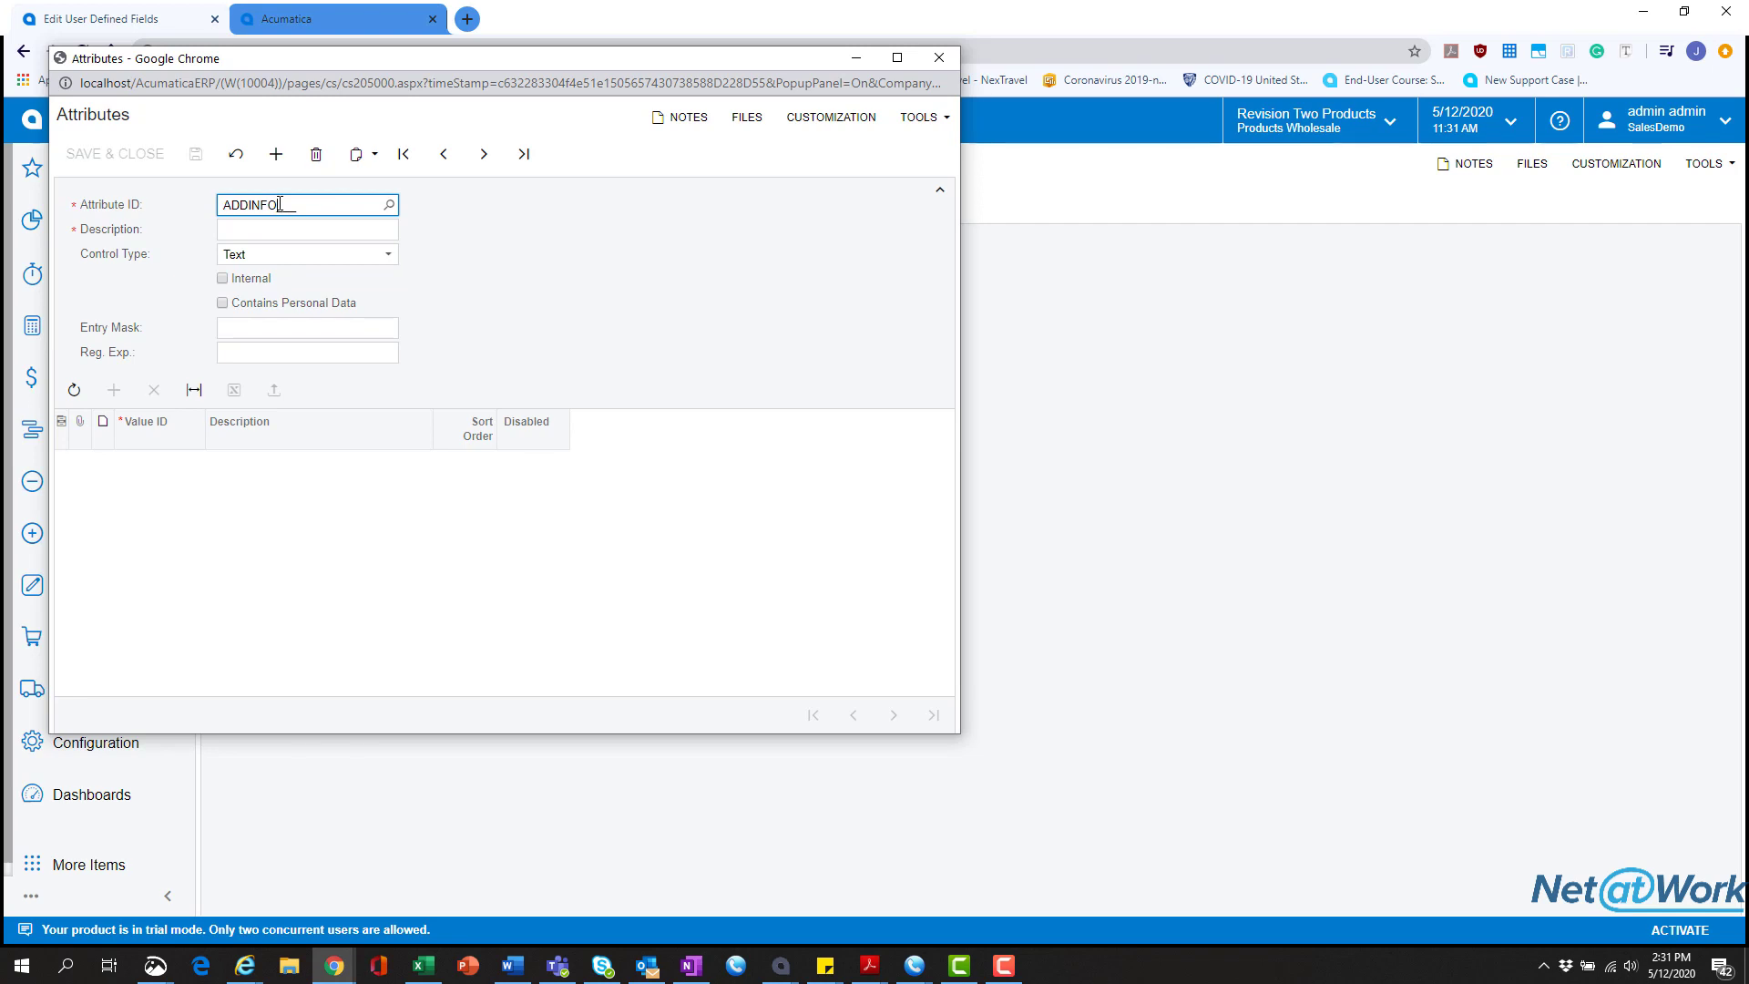
left_click(294, 231)
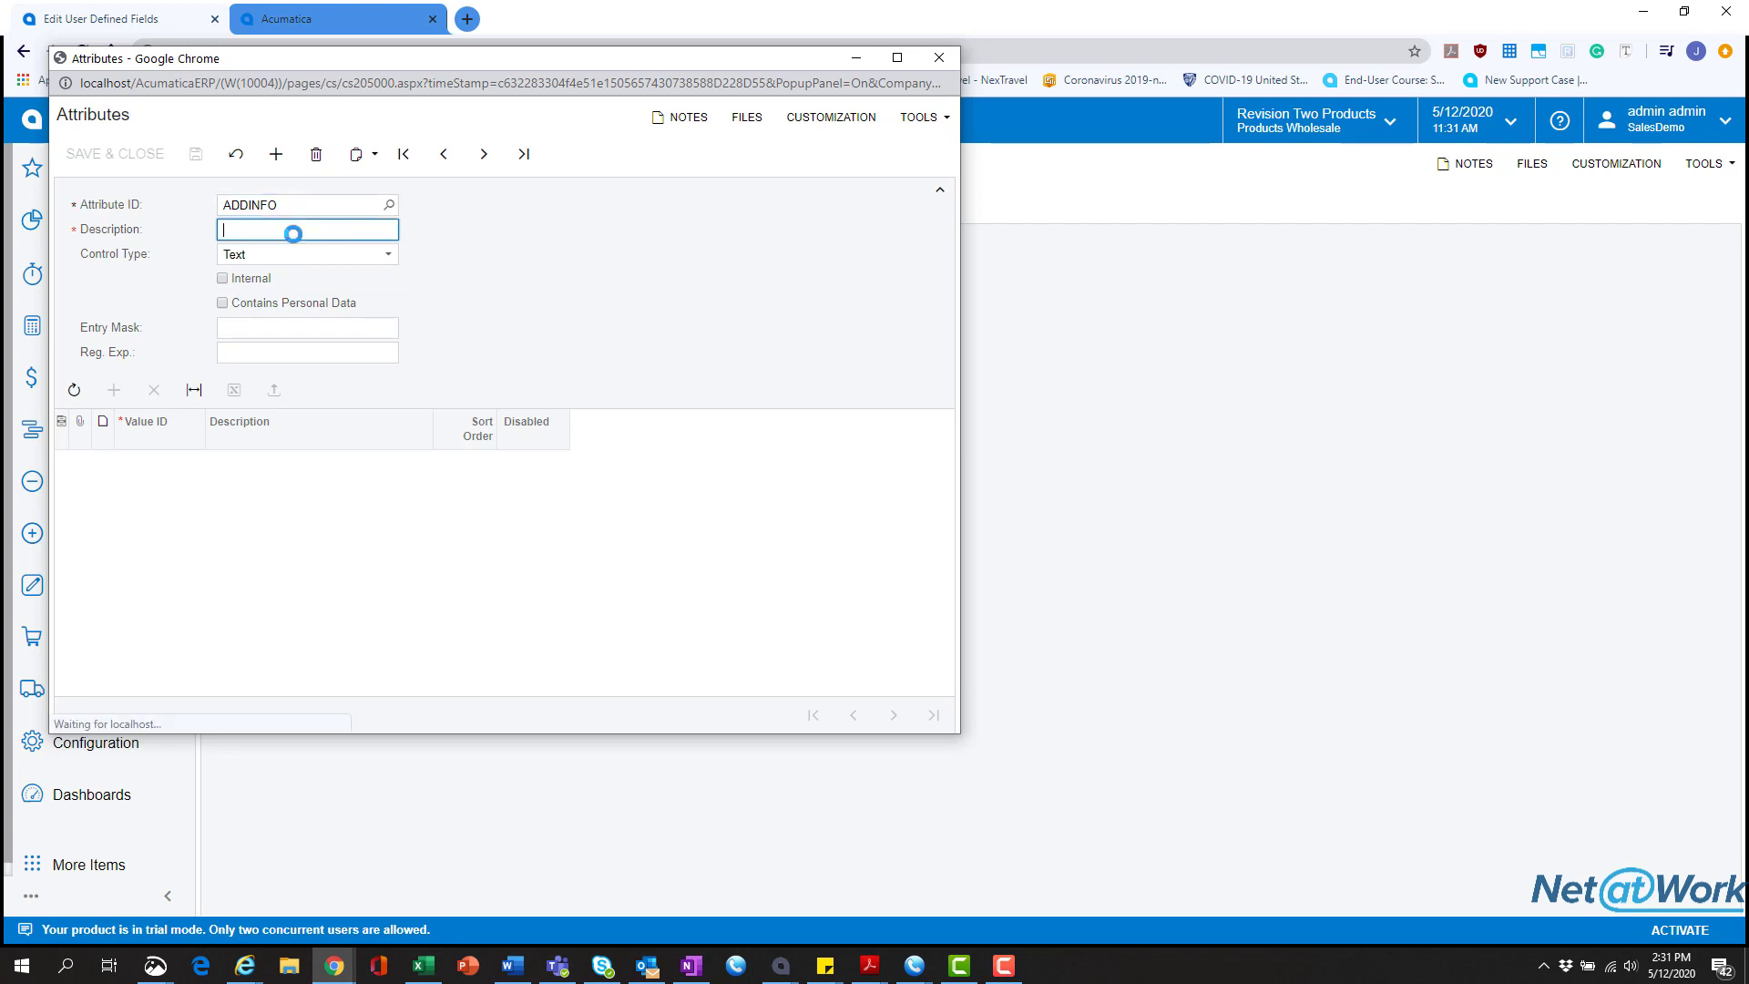
type("Additional ")
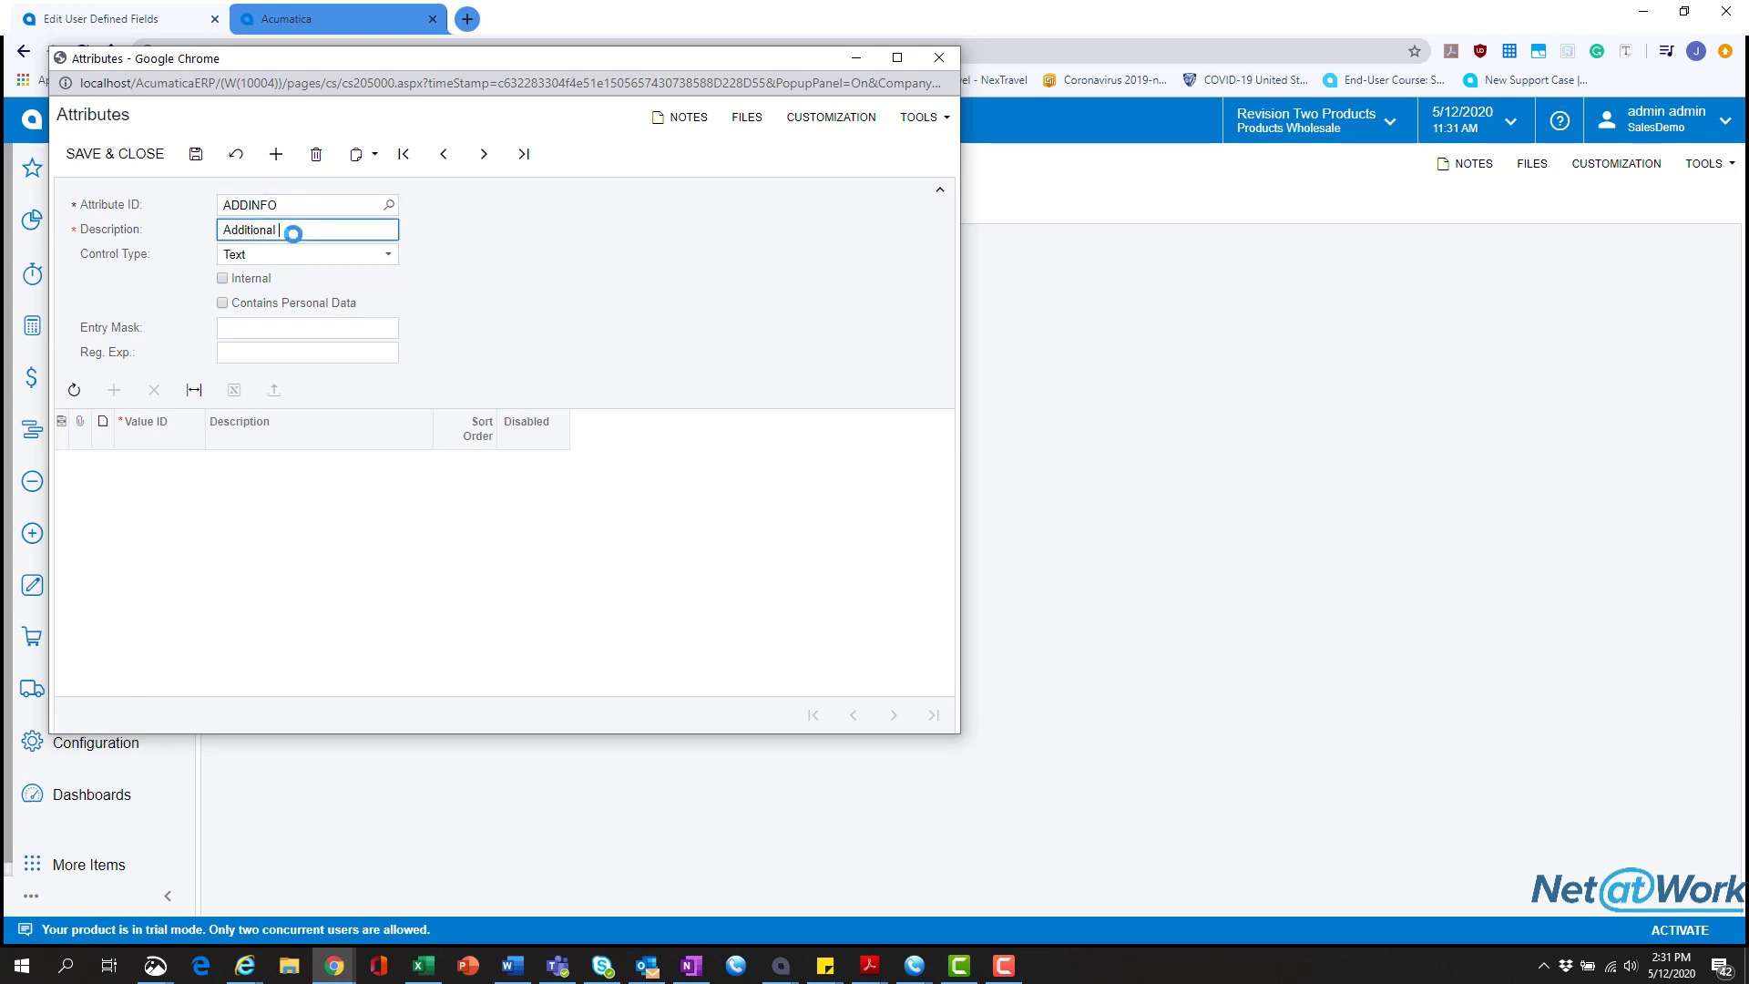
type("Information")
left_click(283, 255)
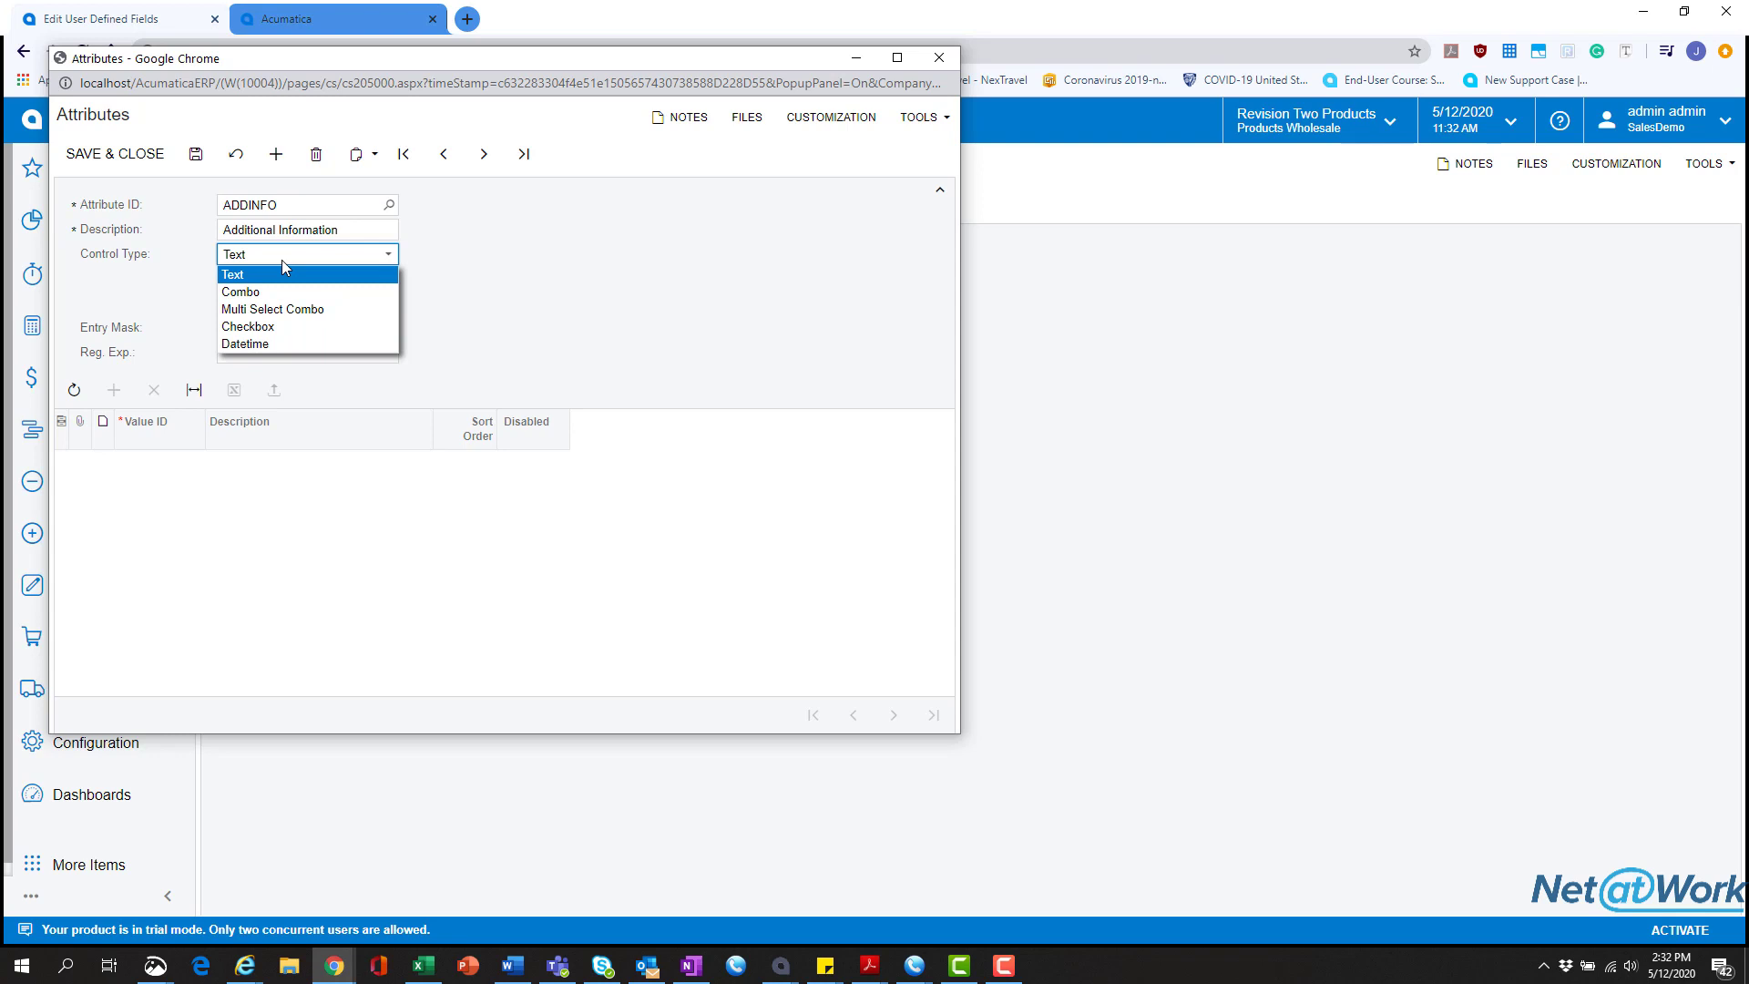
left_click(272, 275)
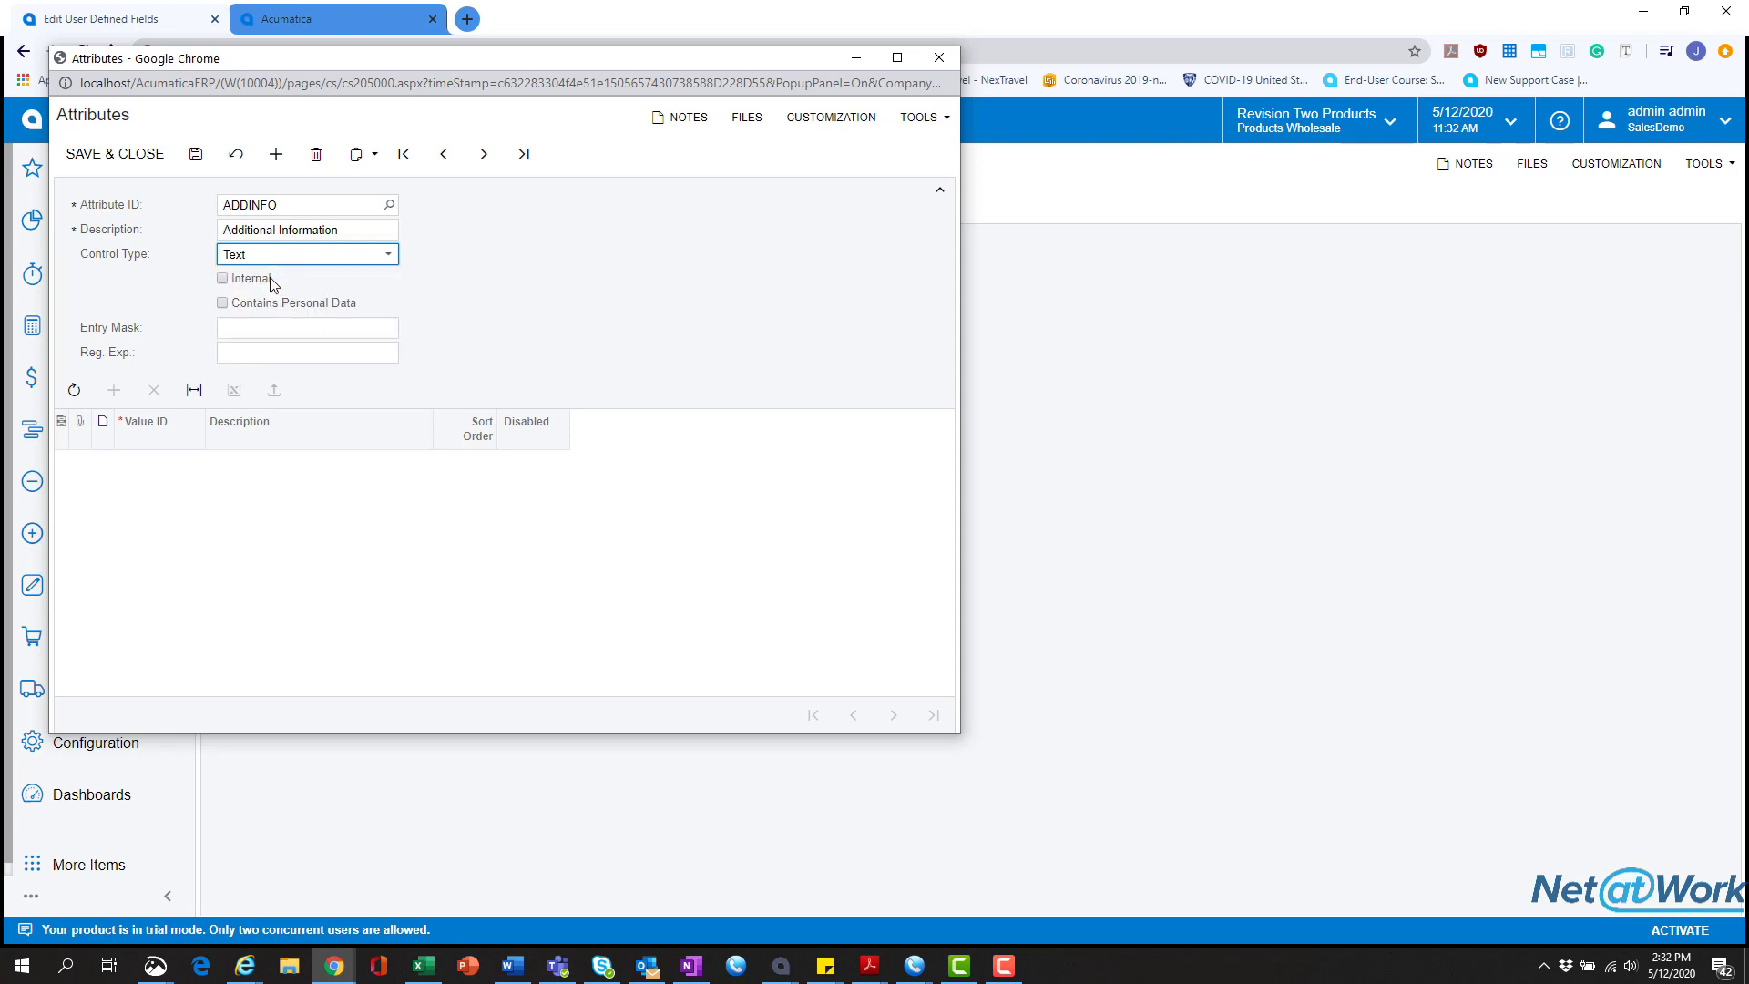
left_click(202, 164)
- Start a new attribute ADDINFO2, 'Additional Info 2', with control type Multi Select Combo
left_click(275, 154)
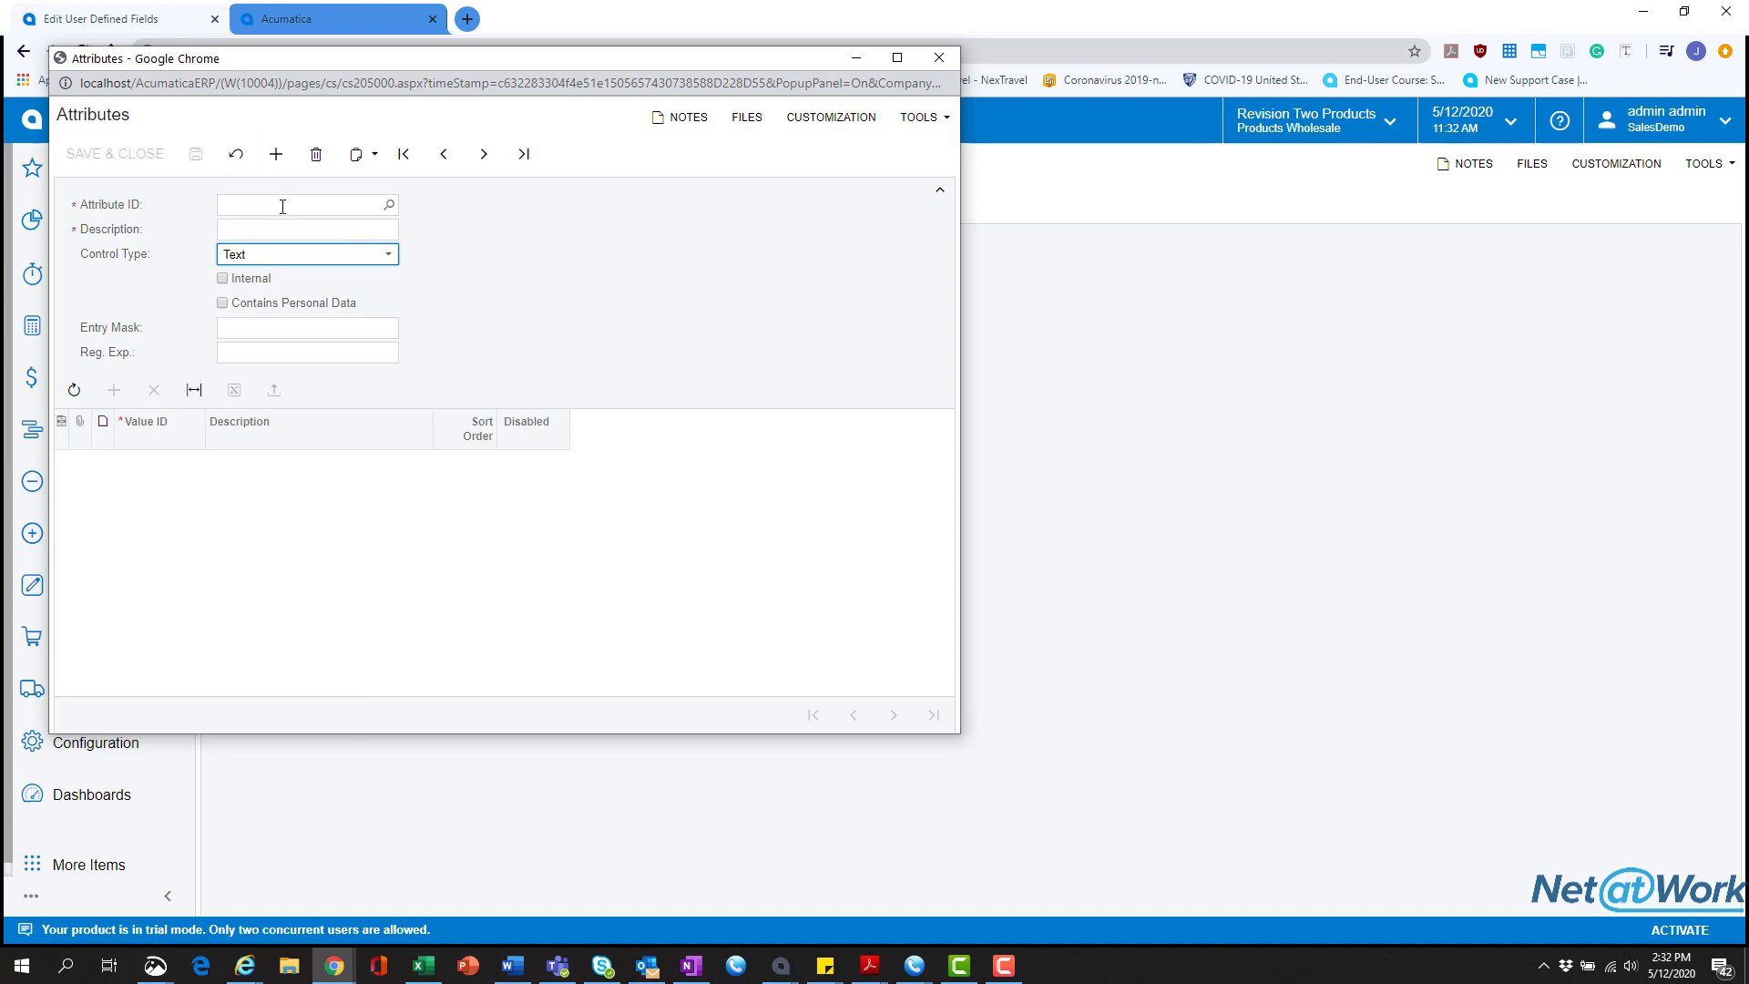
left_click(283, 206)
type("AD")
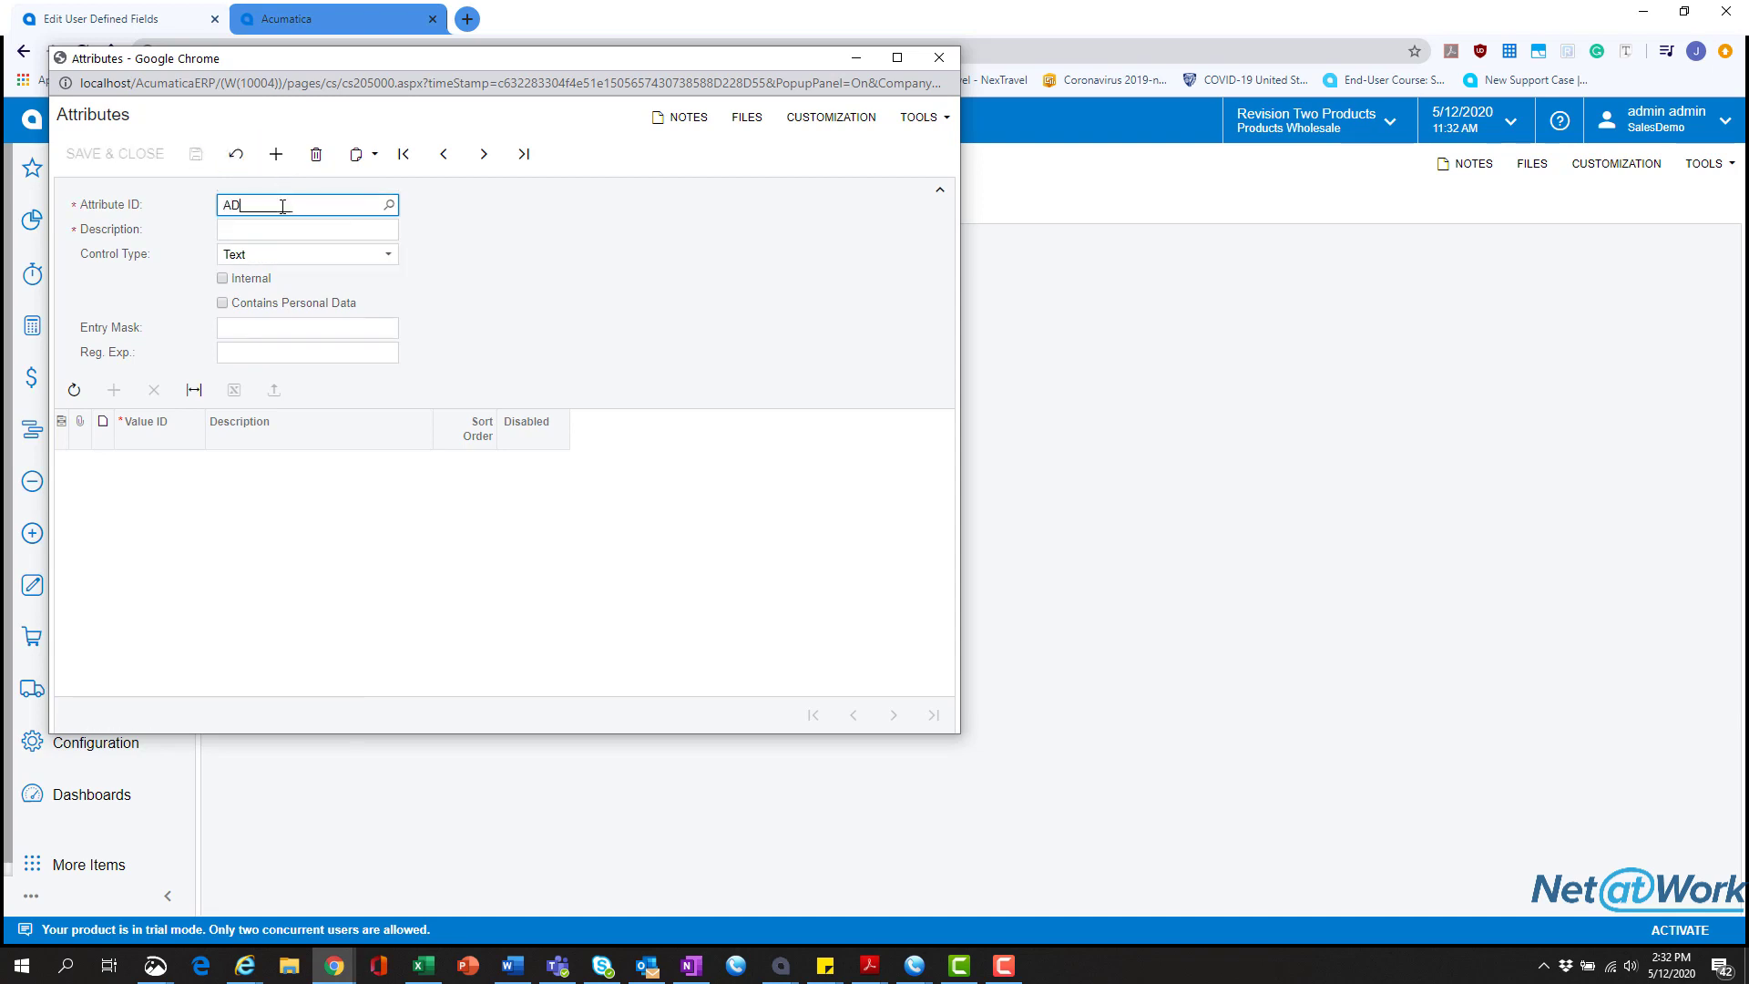
type("DINFO2")
left_click(280, 228)
type("Additional")
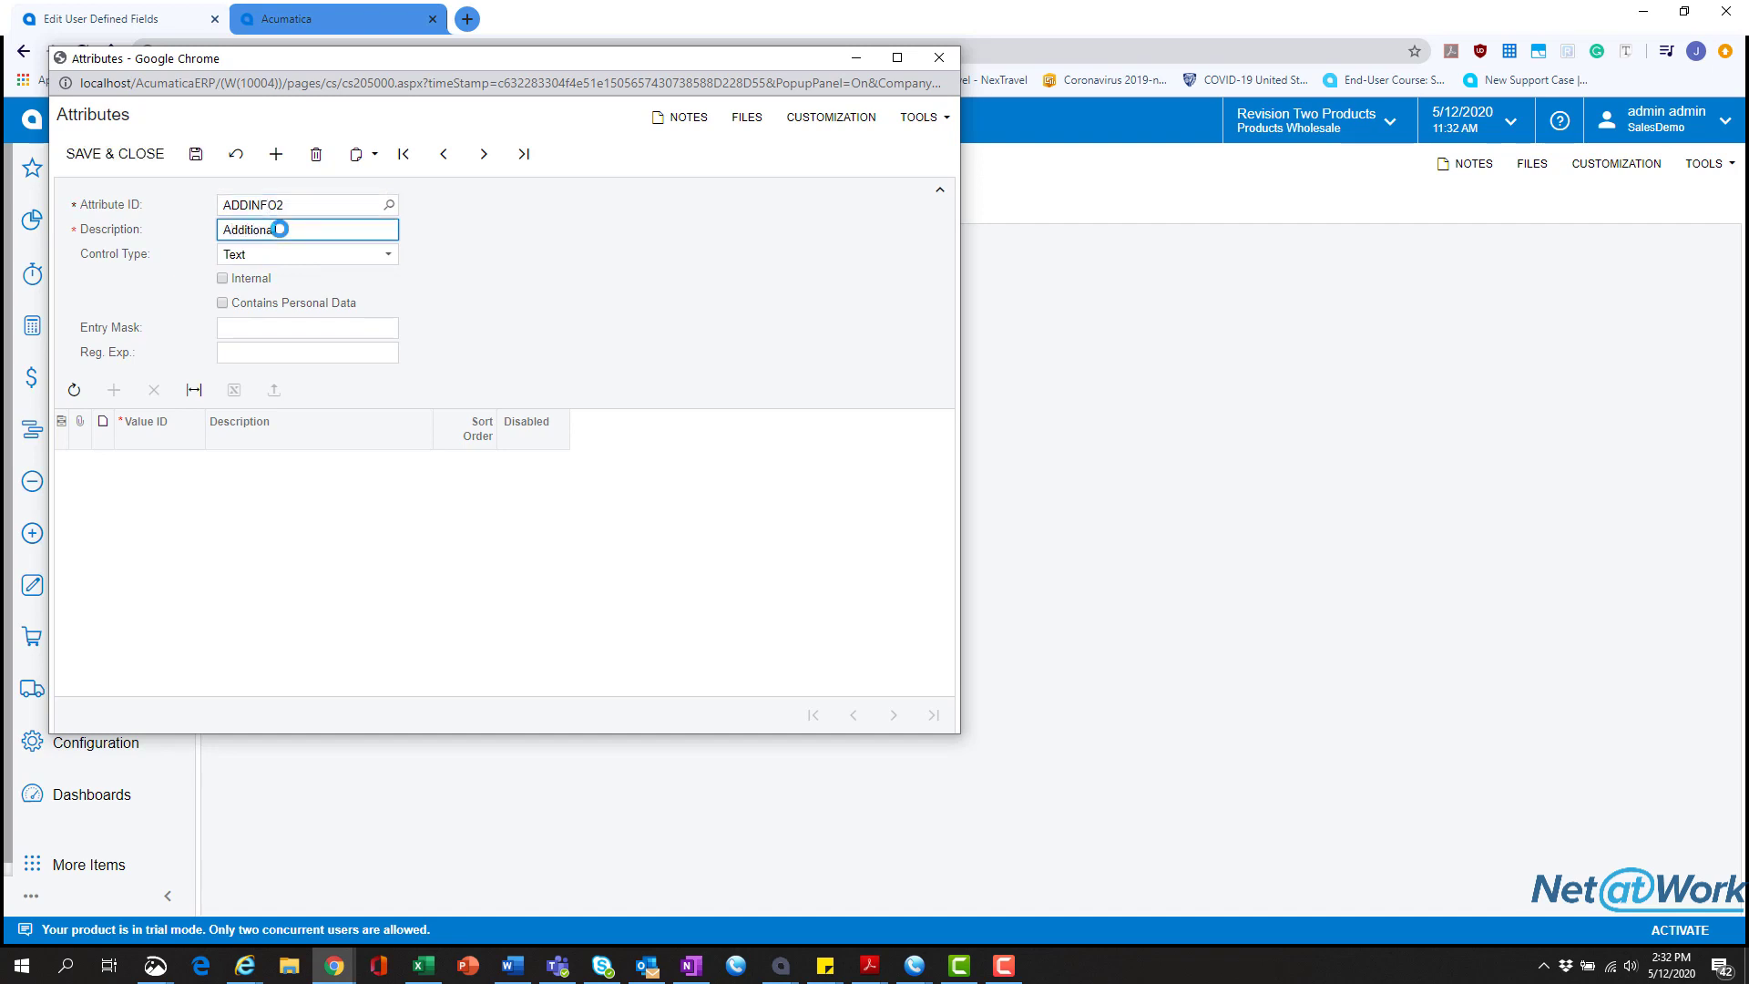
type(" Info 2")
left_click(292, 256)
left_click(282, 310)
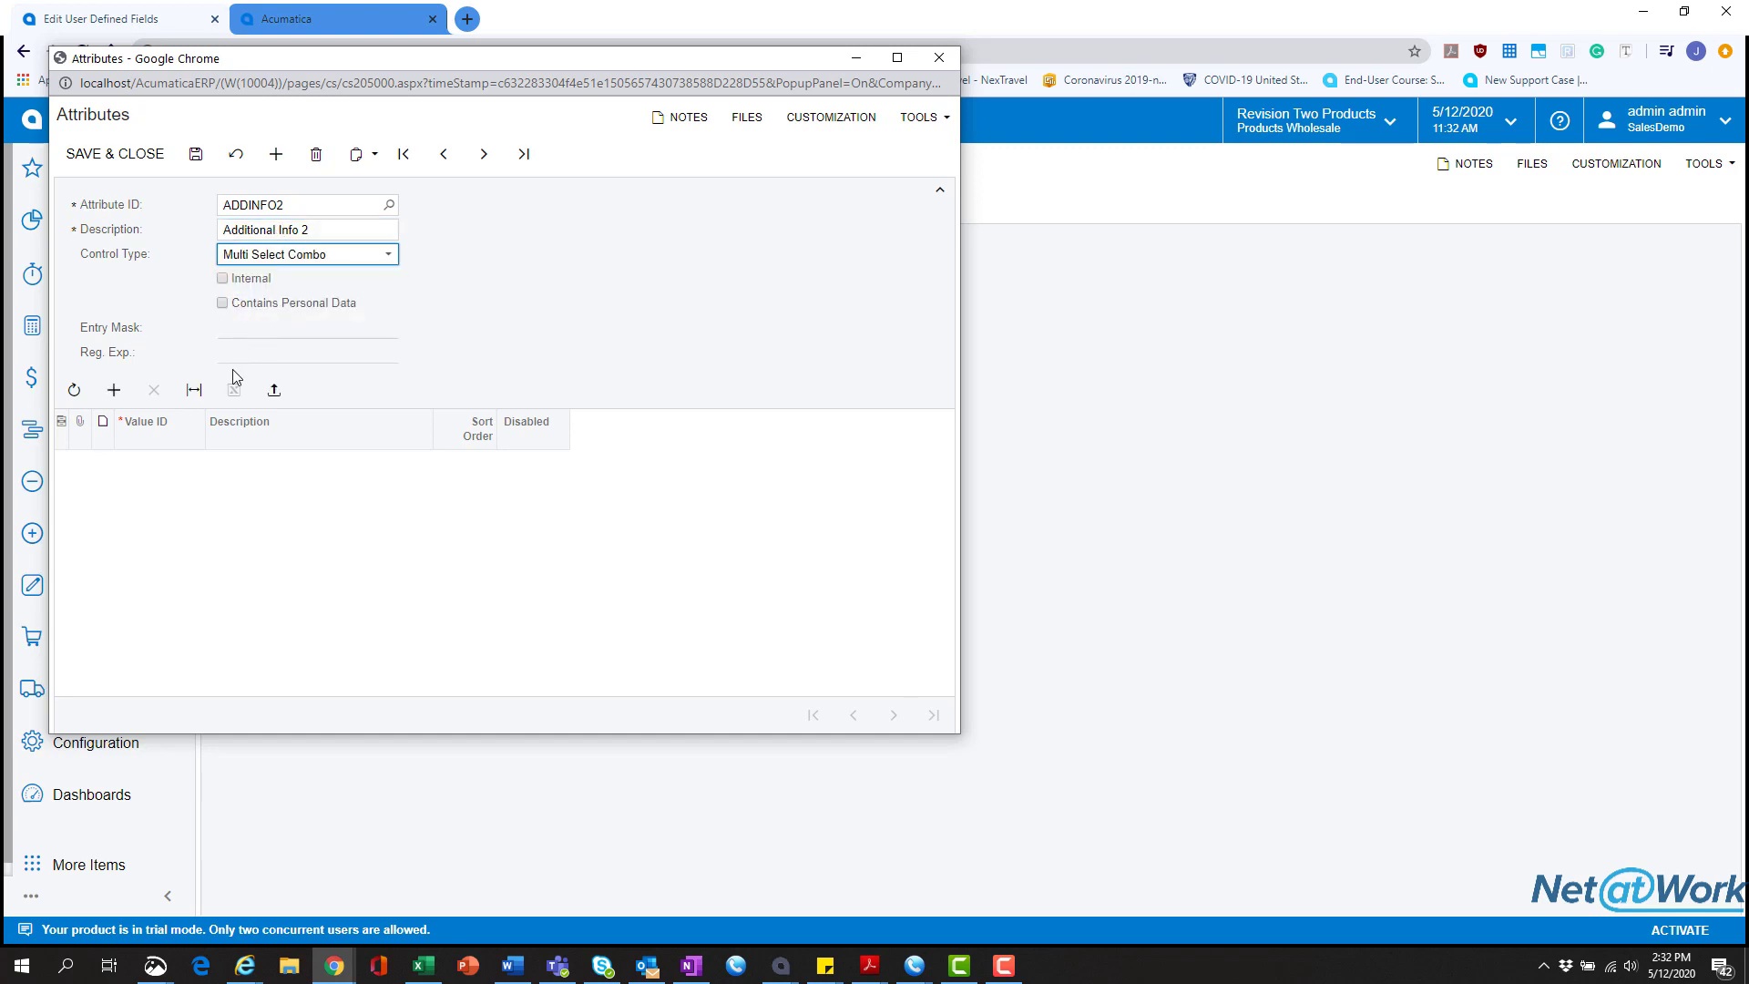
- Add allowed values Test1 and Test2 to ADDINFO2 and save the attribute
left_click(114, 392)
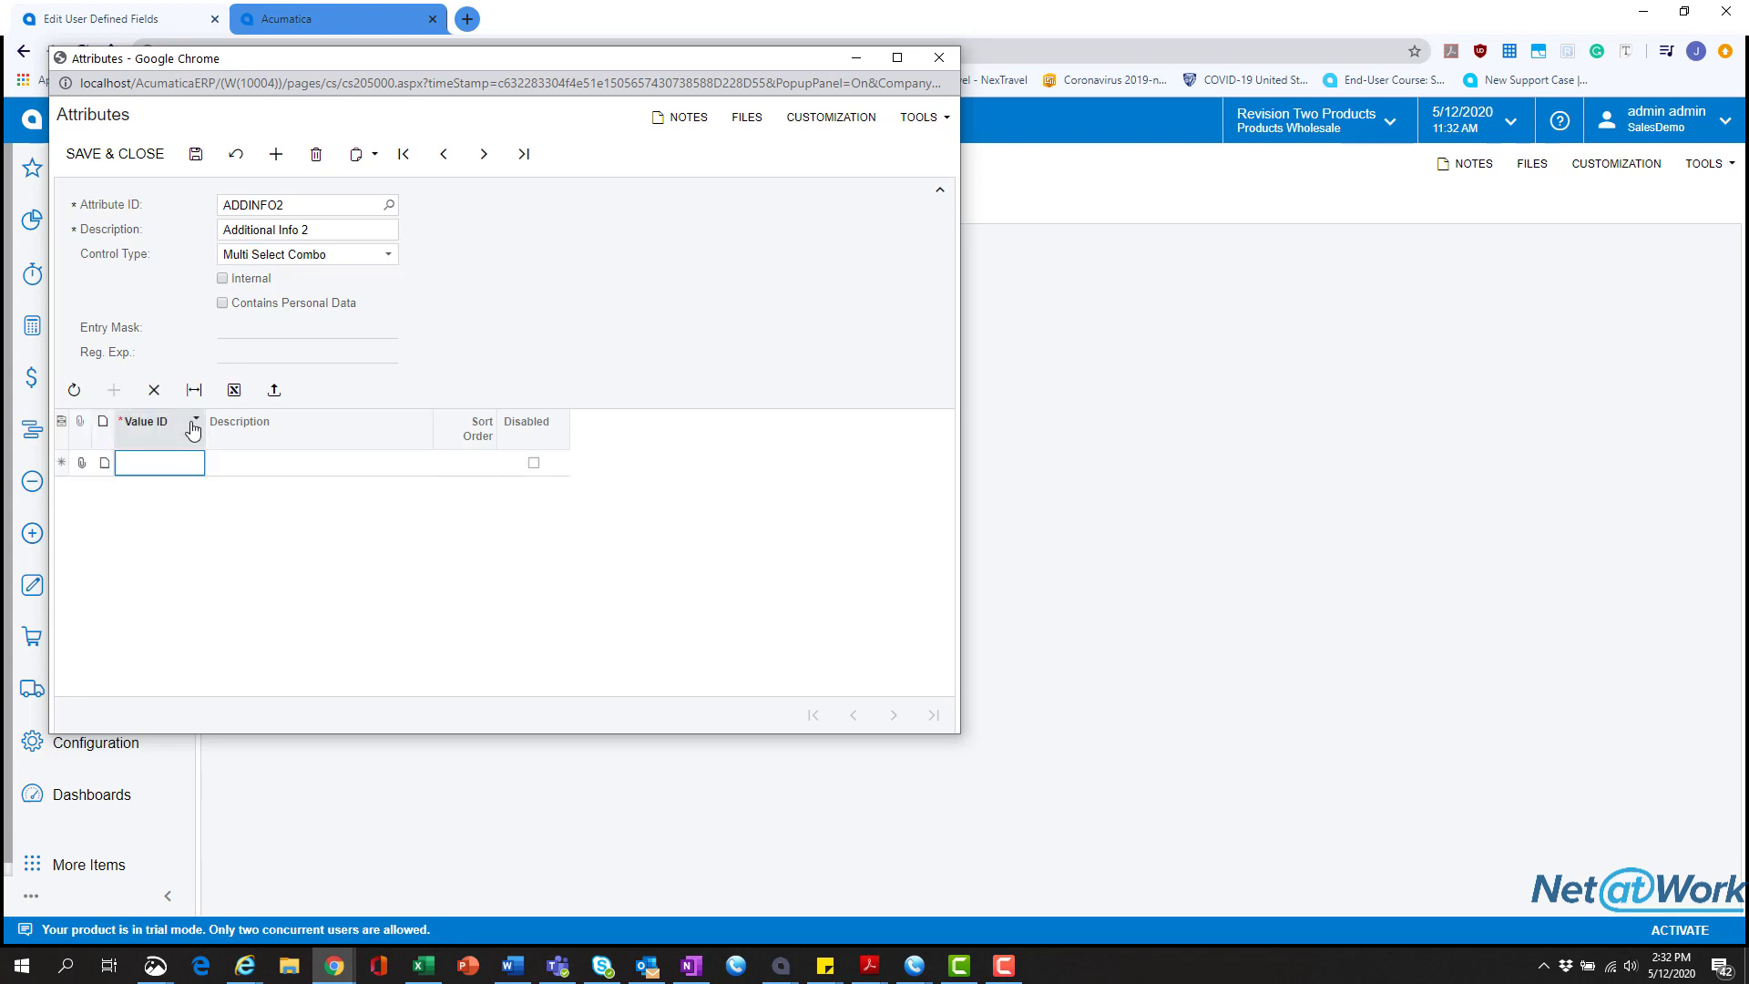
type("Test1")
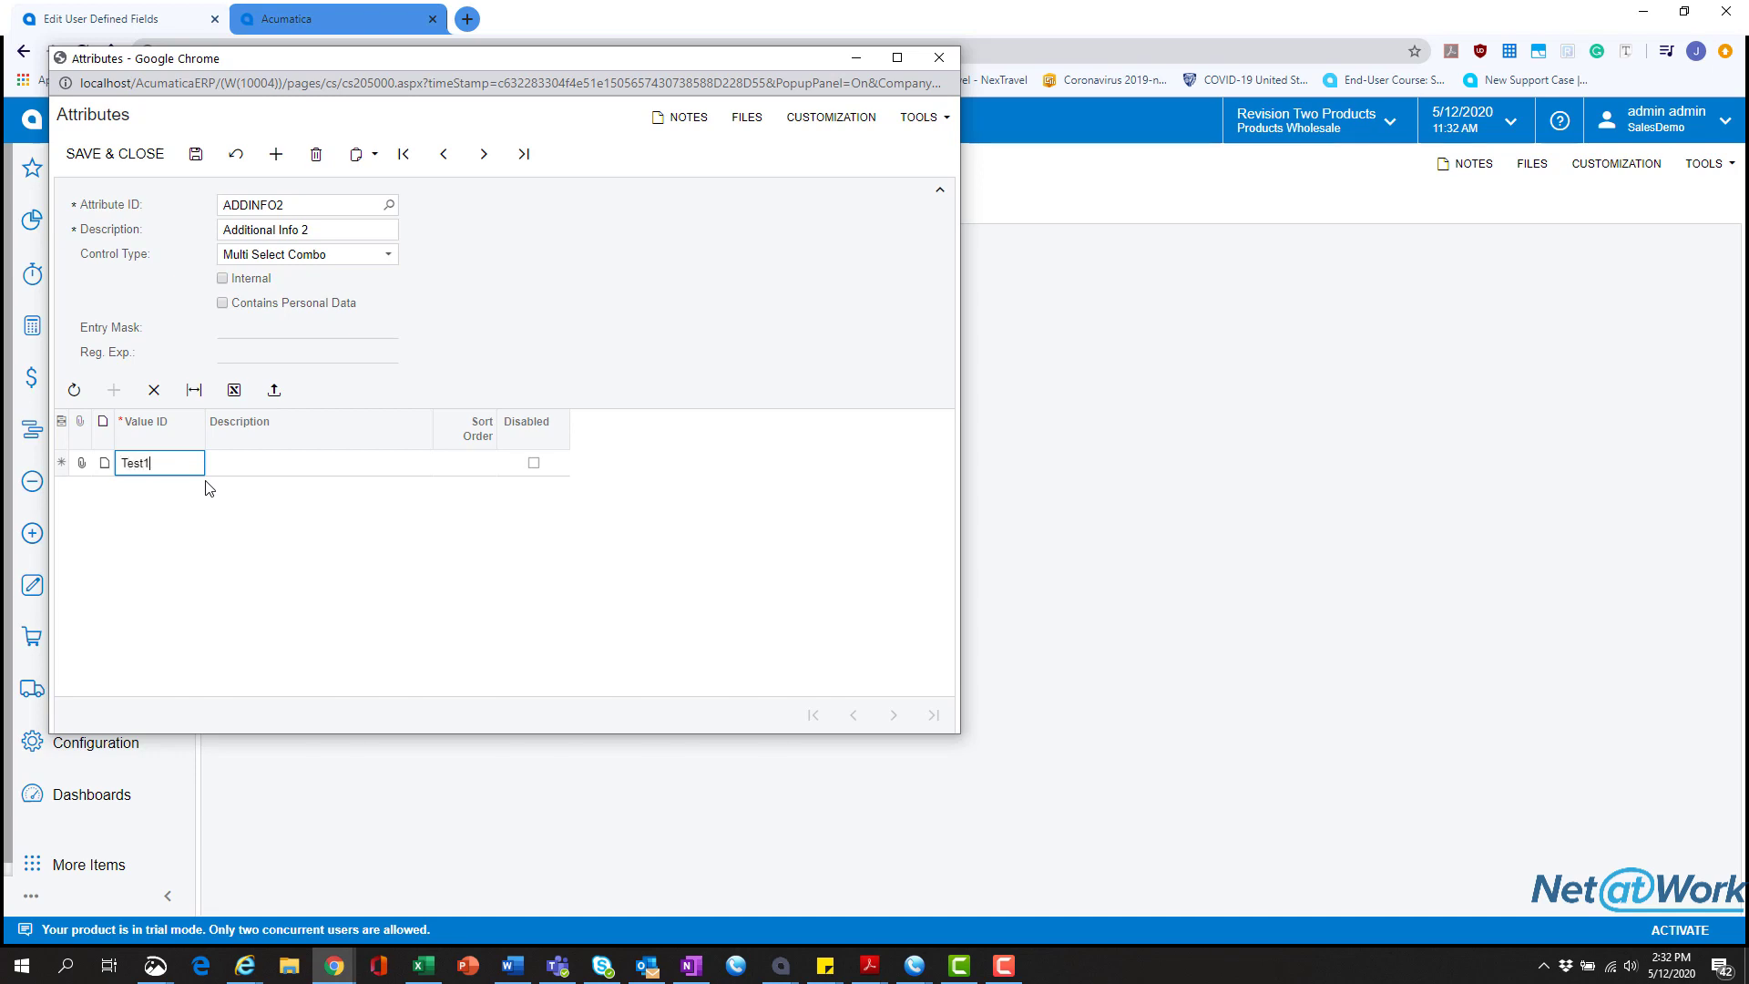
key("Tab")
type("Test1")
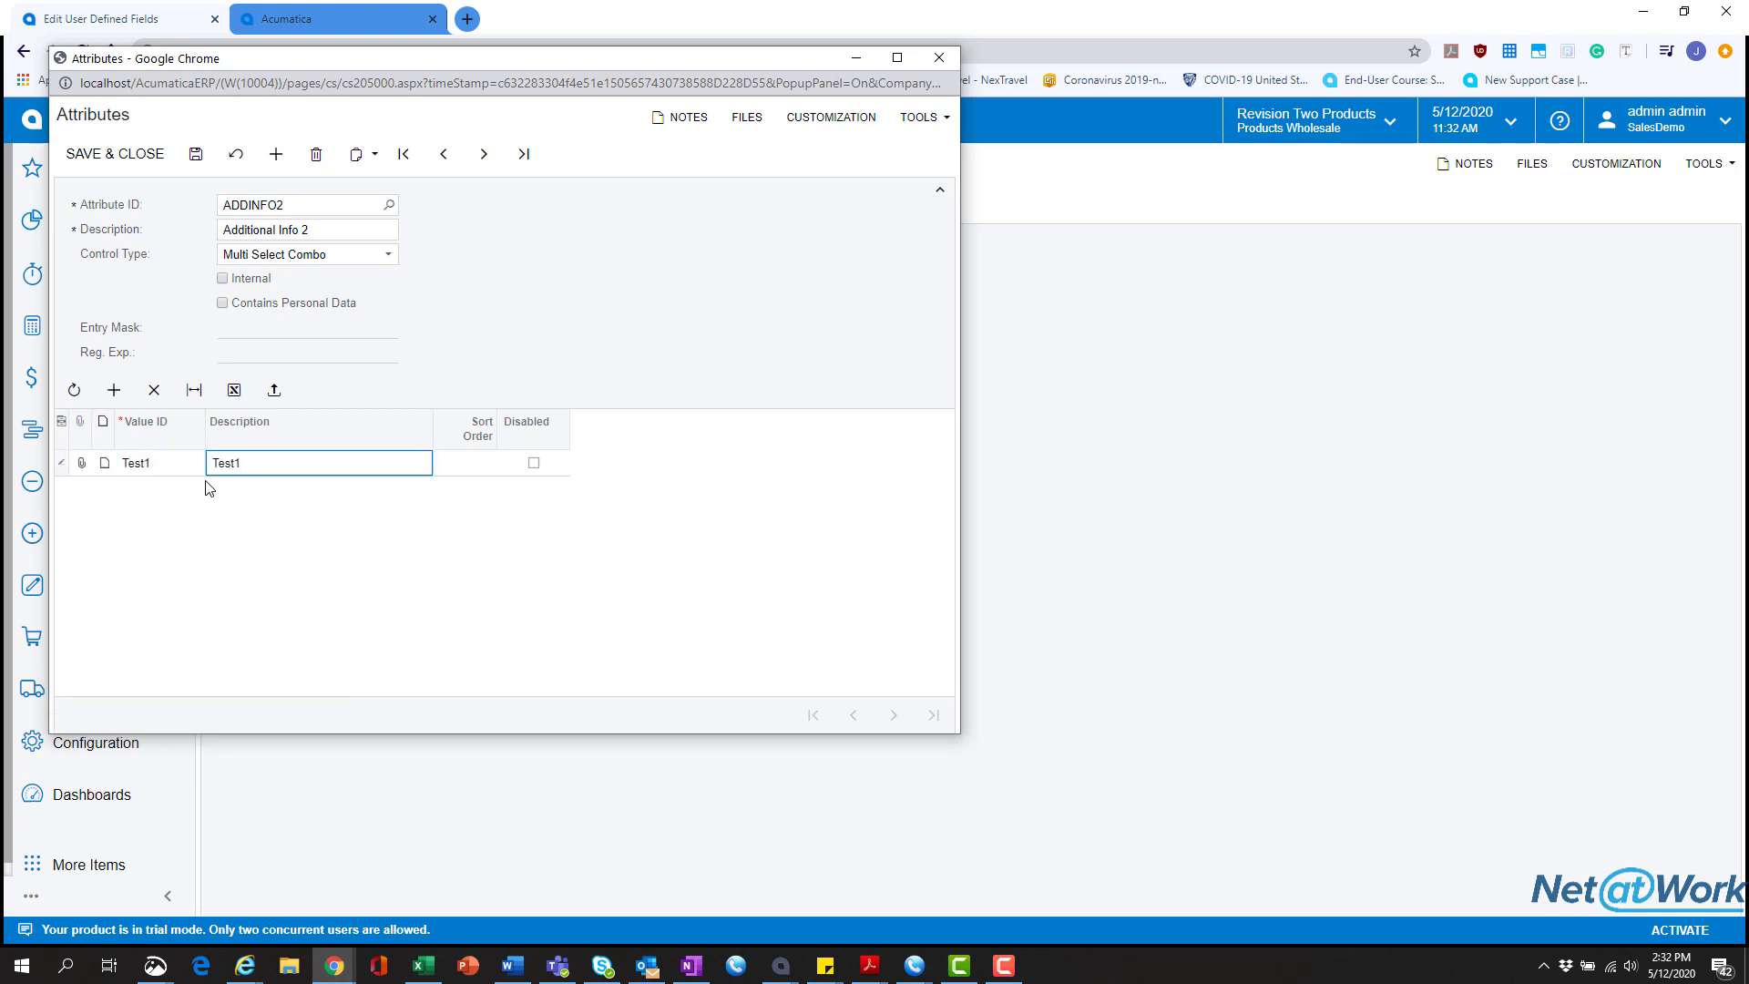
key("Tab")
key("Tab")
key("Tab")
type("Test2")
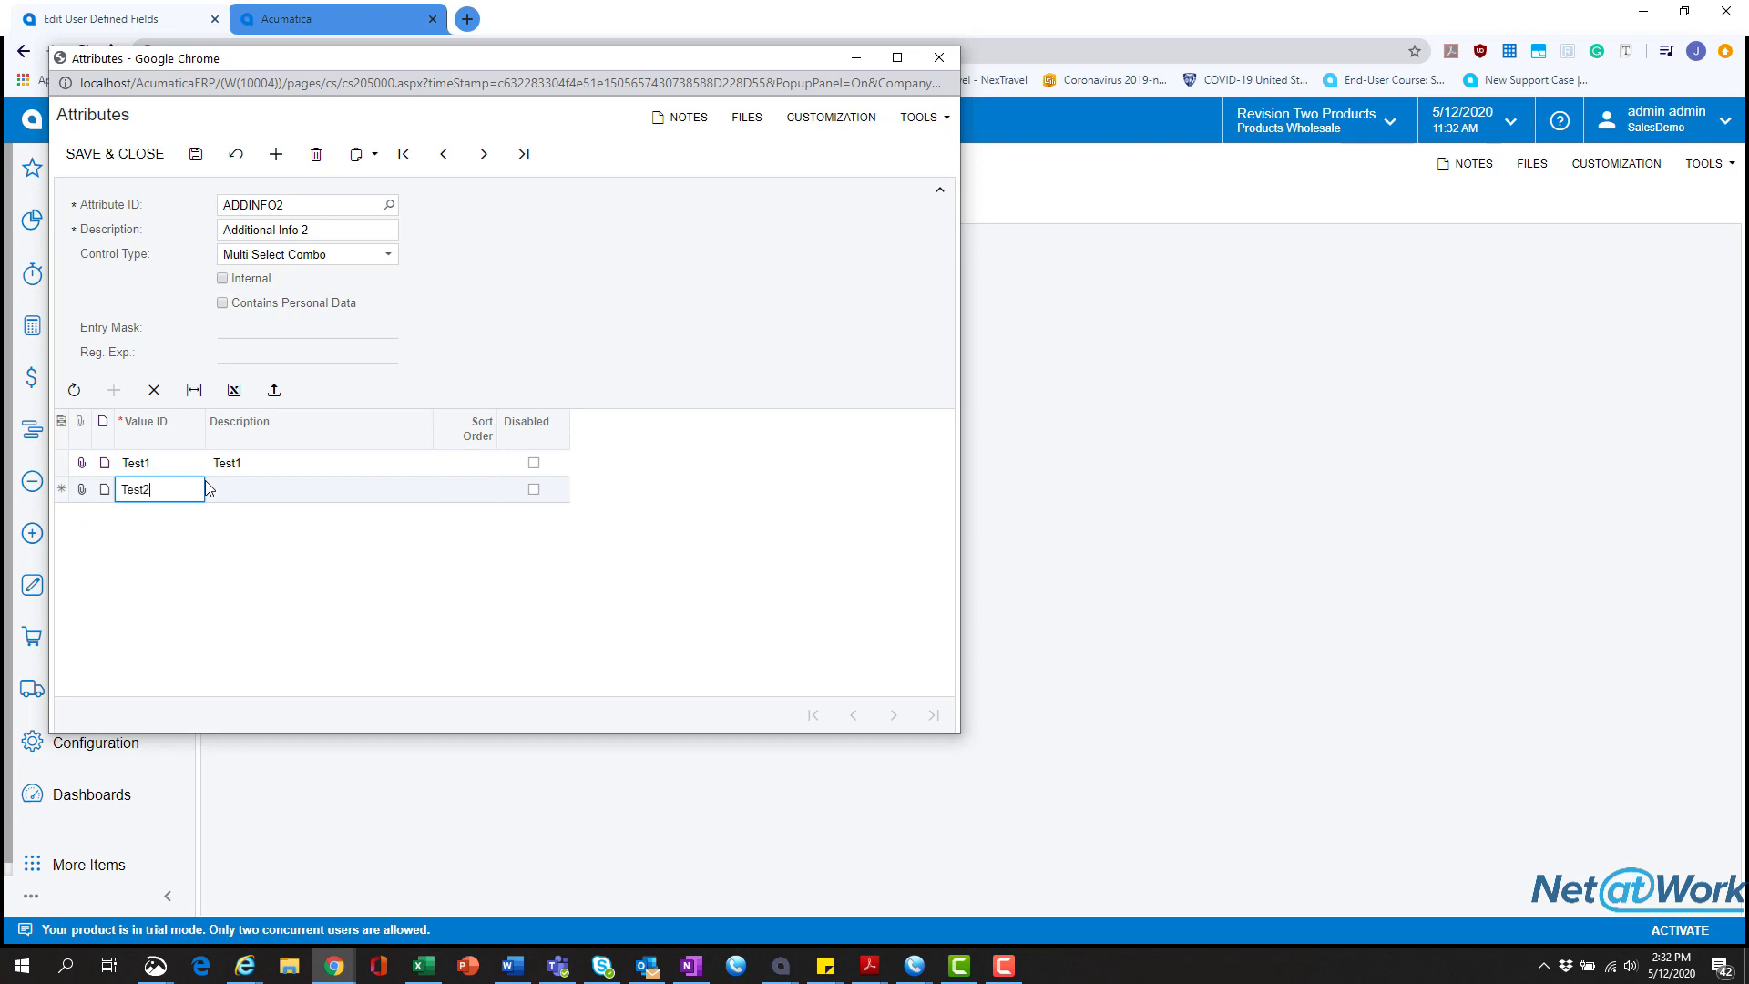
key("Tab")
type("Tes")
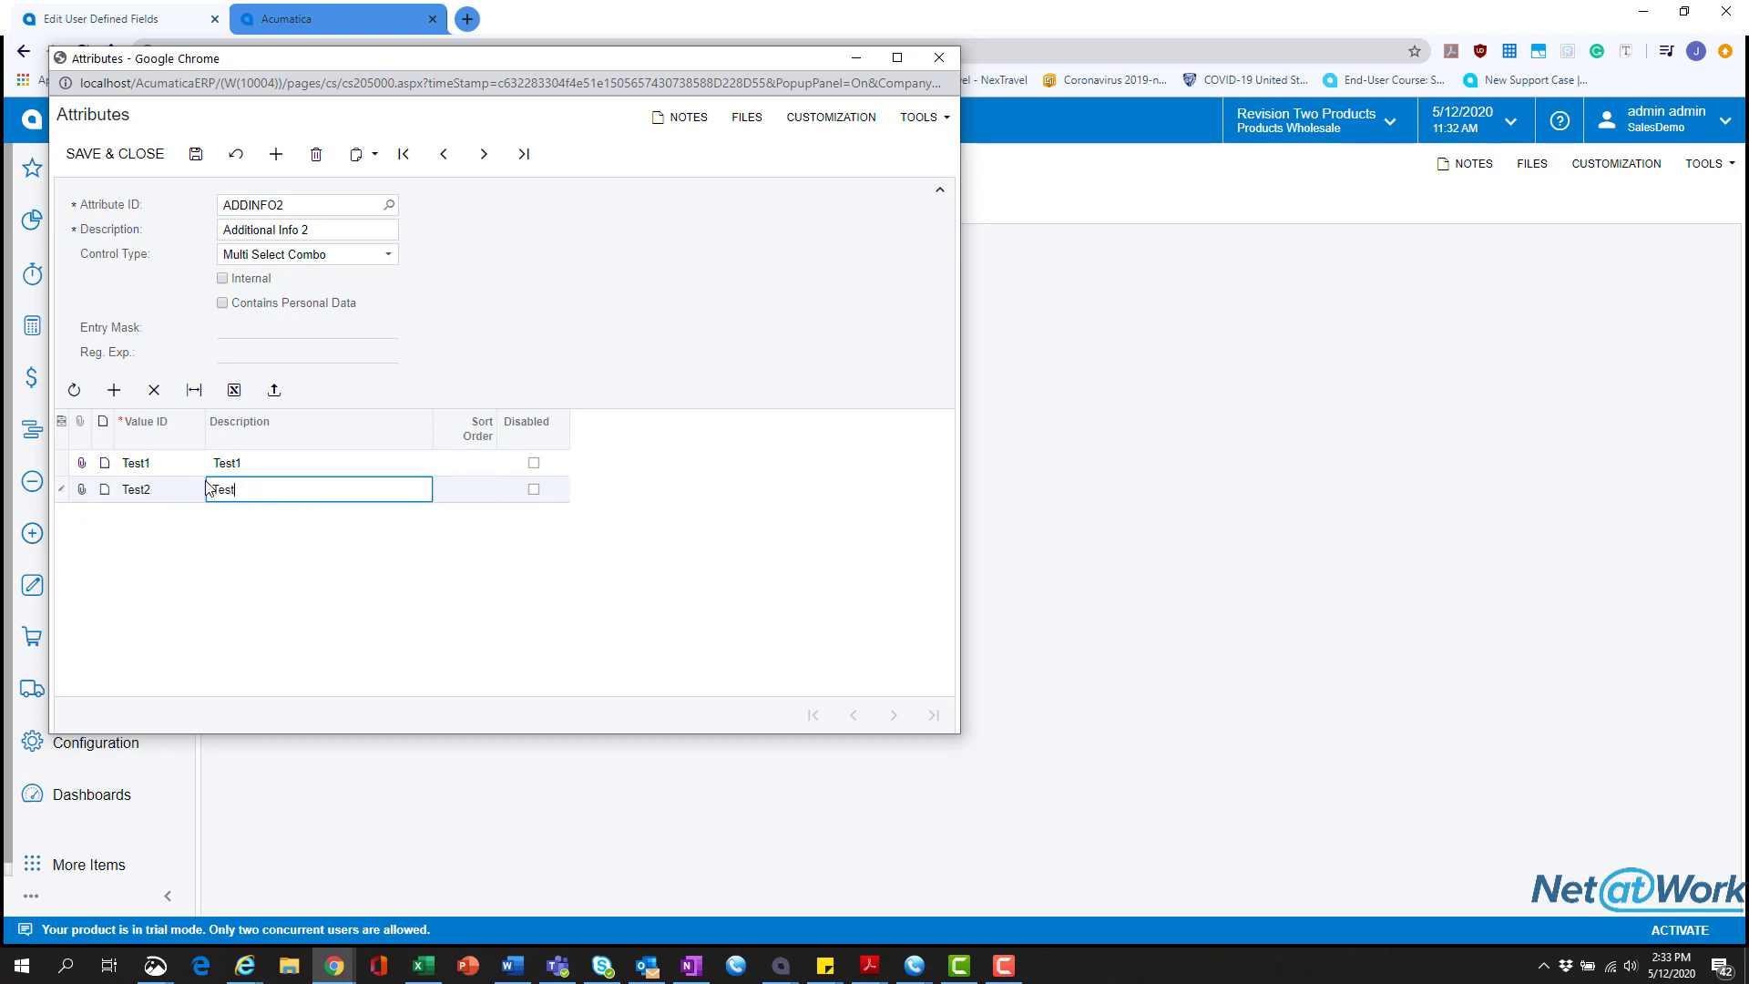
left_click(195, 155)
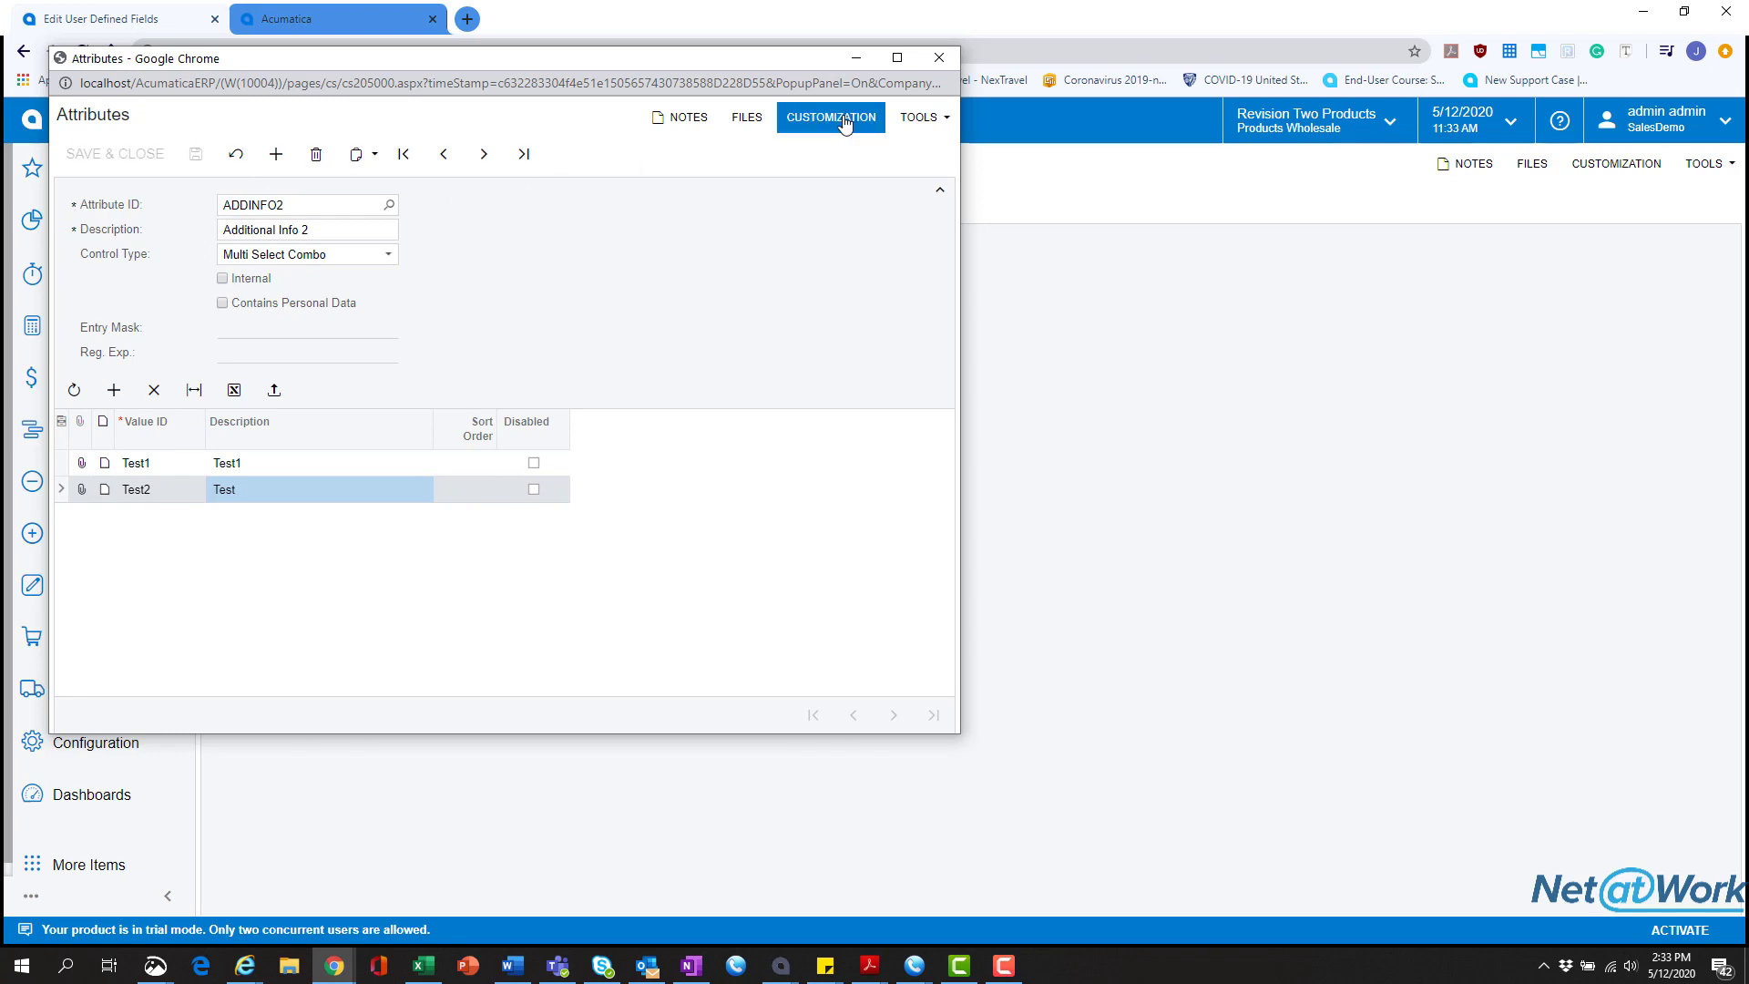
- Close the Attributes window and review the Attribute Types list in the help article
left_click(939, 59)
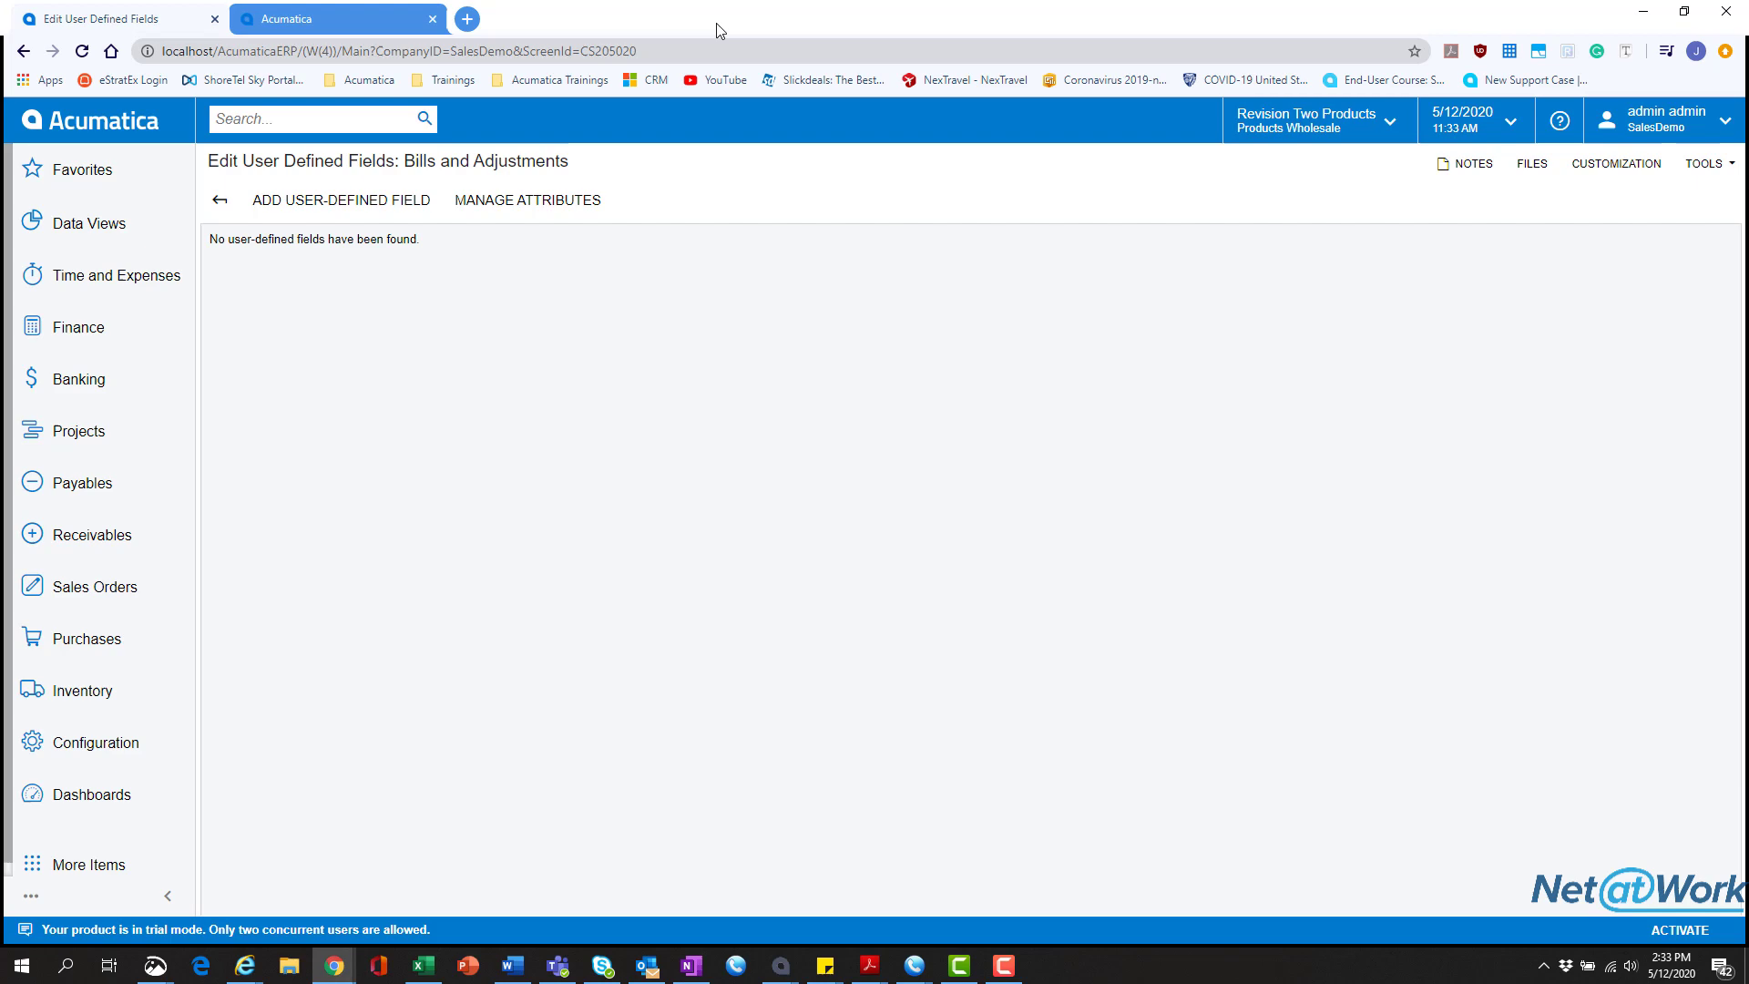
left_click(1559, 132)
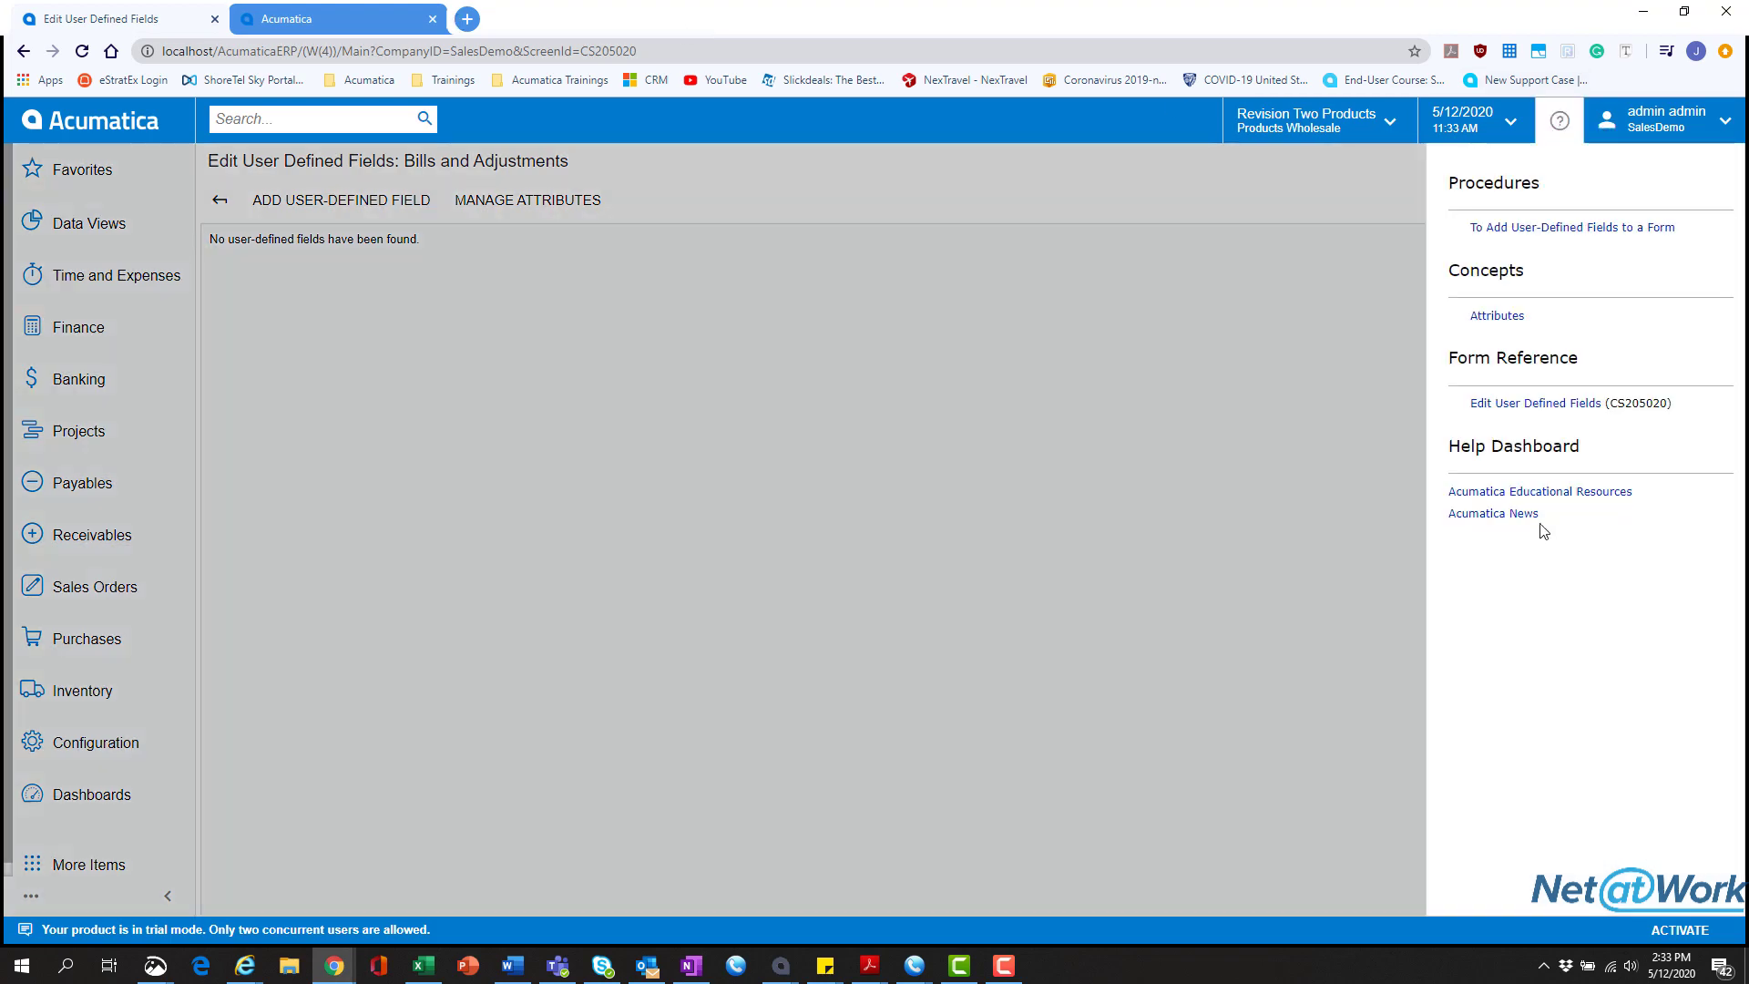
left_click(343, 19)
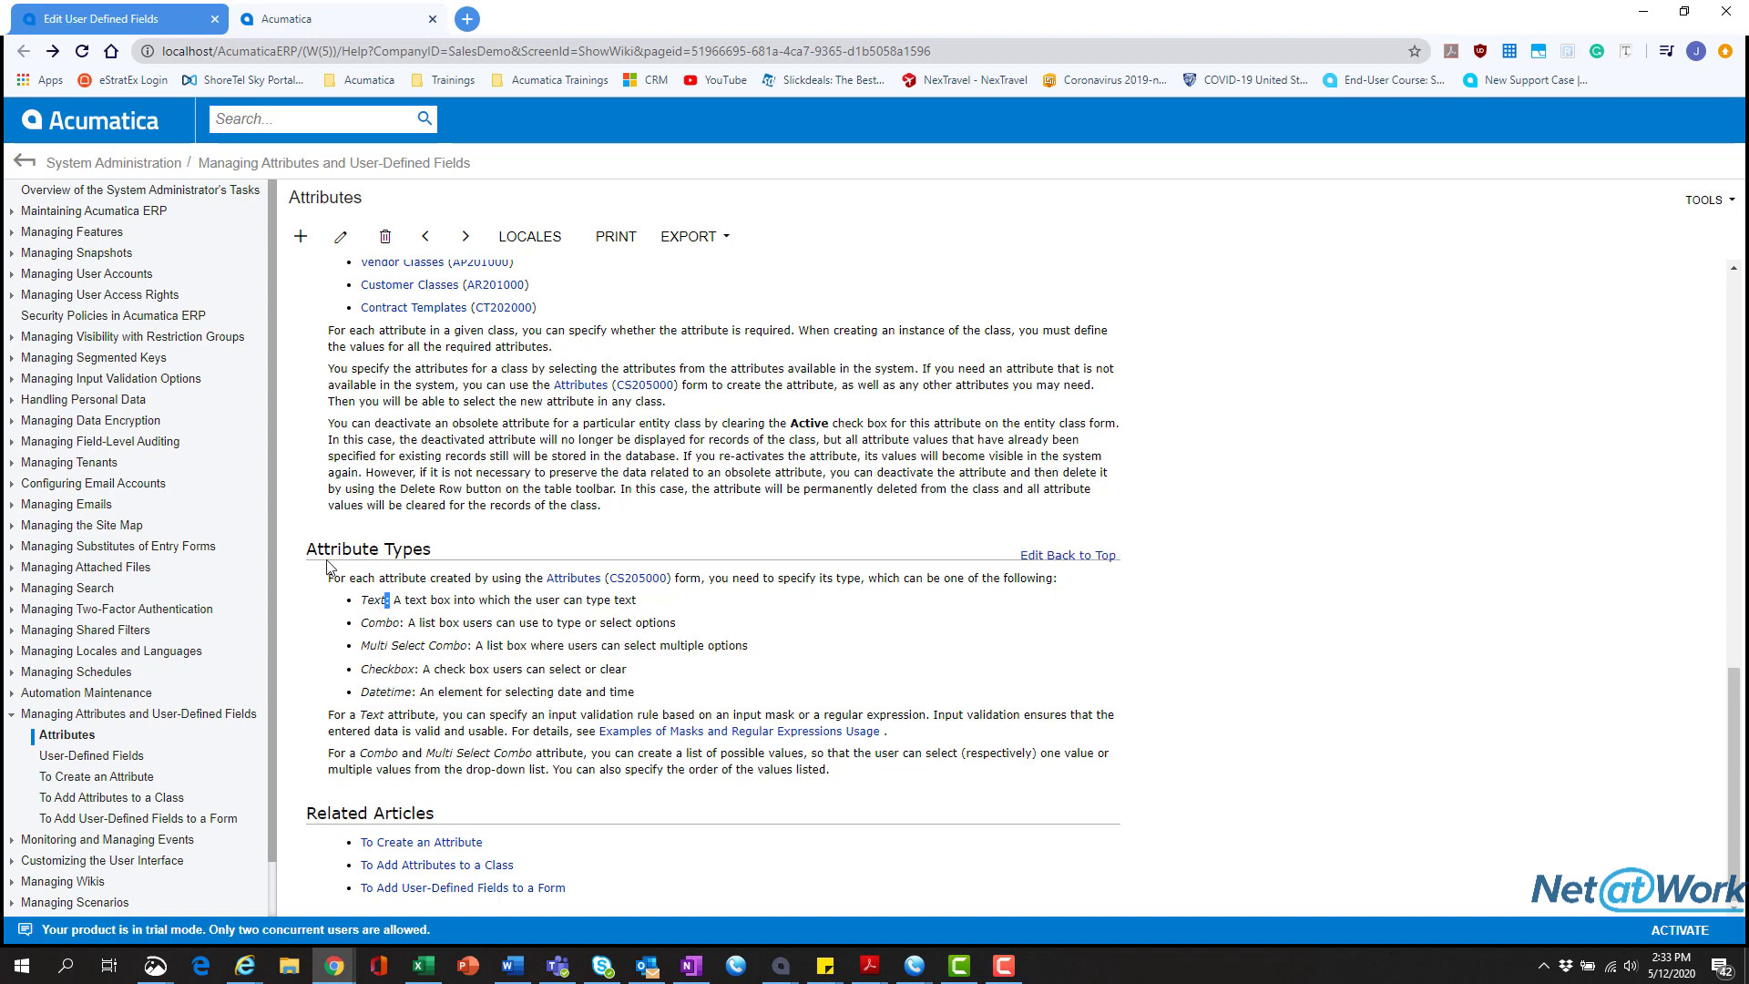
left_click_drag(308, 548, 646, 701)
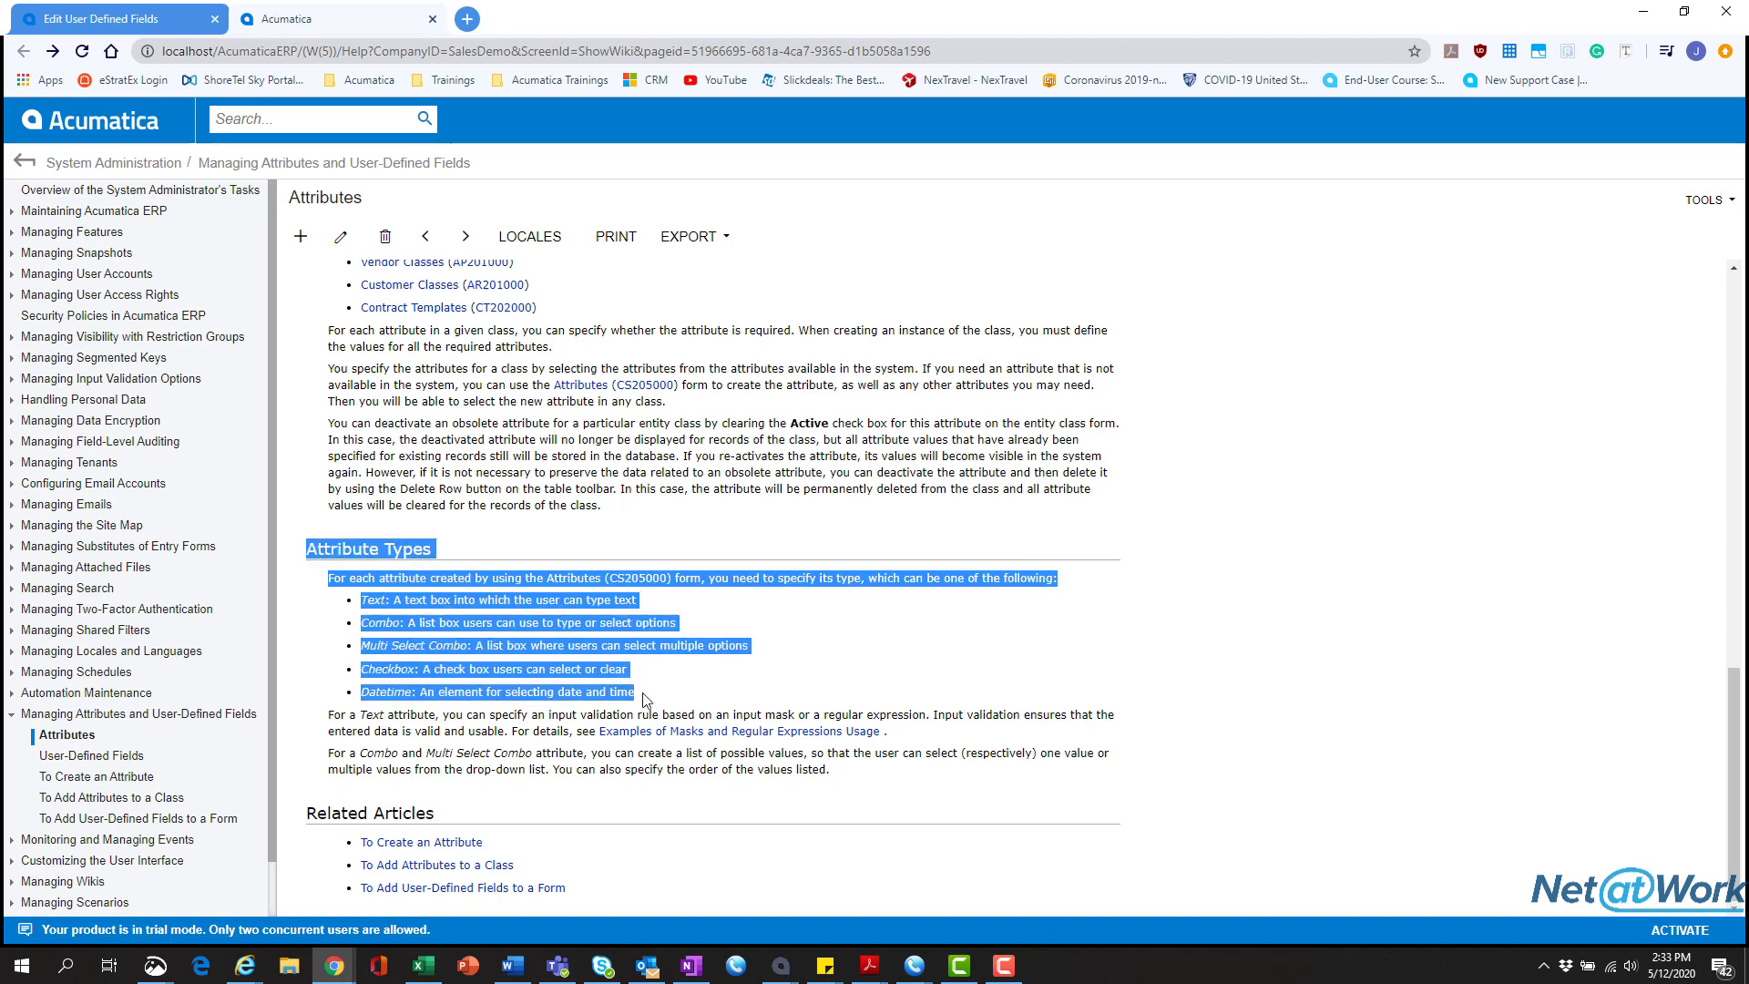
left_click(70, 20)
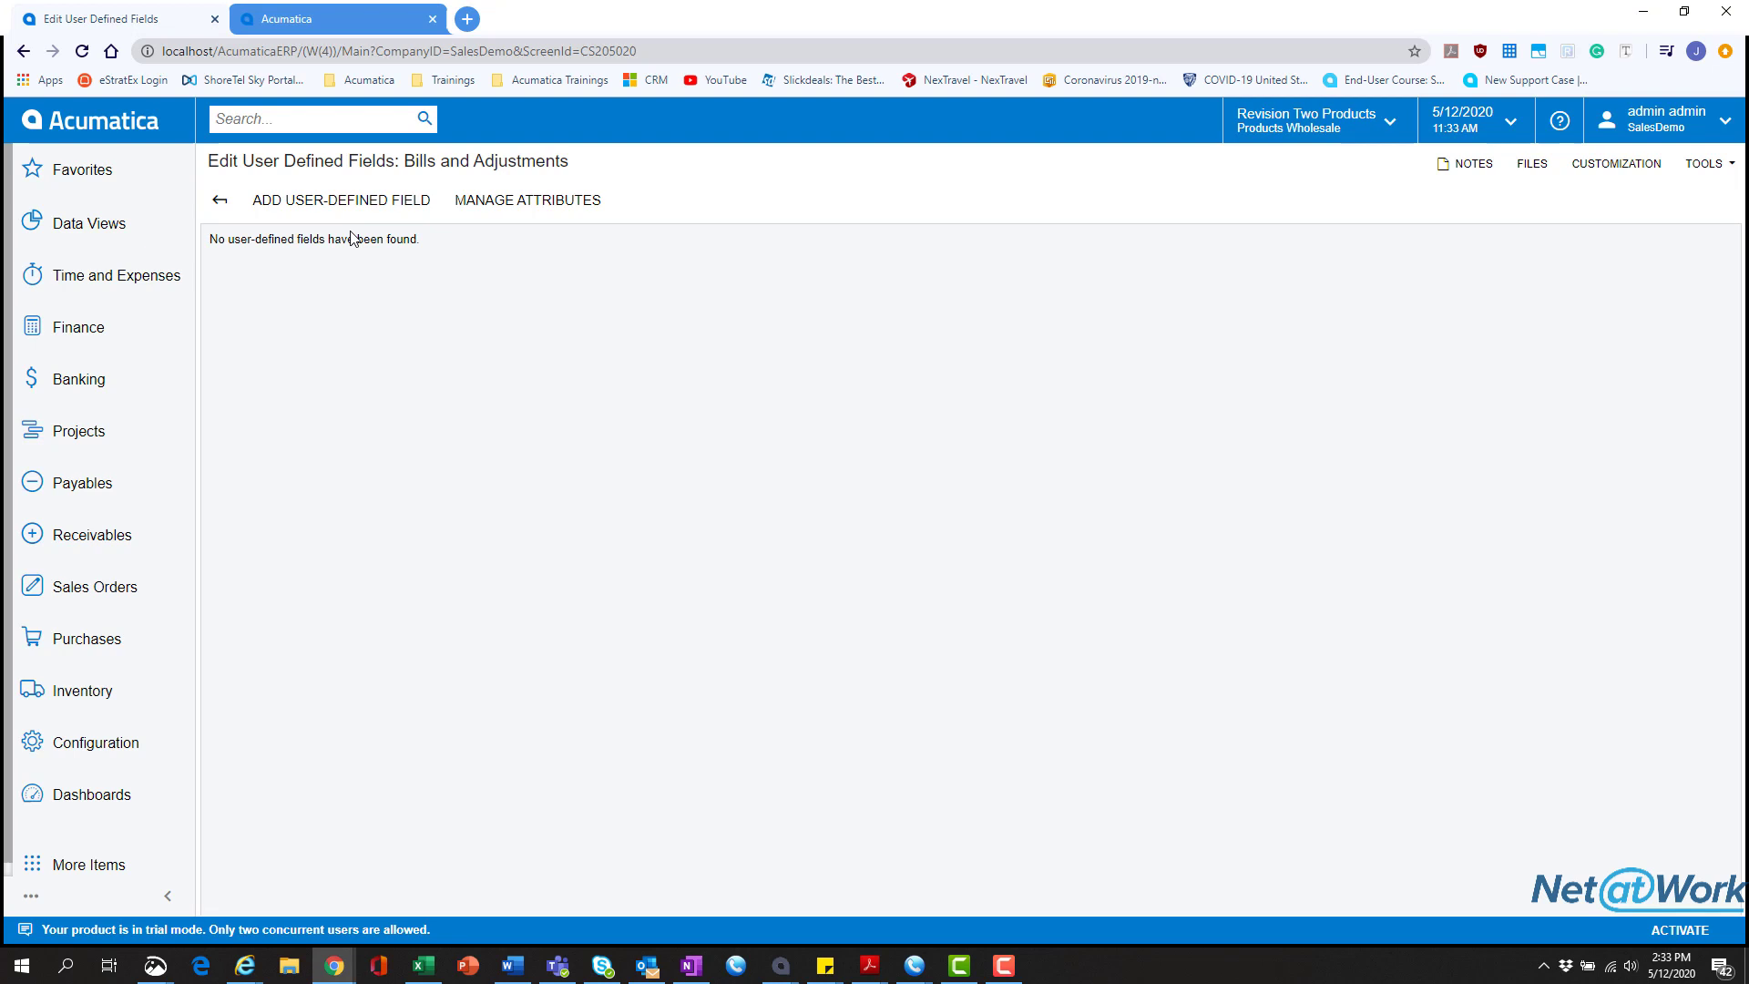
- Add ADDINFO (Additional Information) as a user-defined field at column 1, row 1
left_click(325, 206)
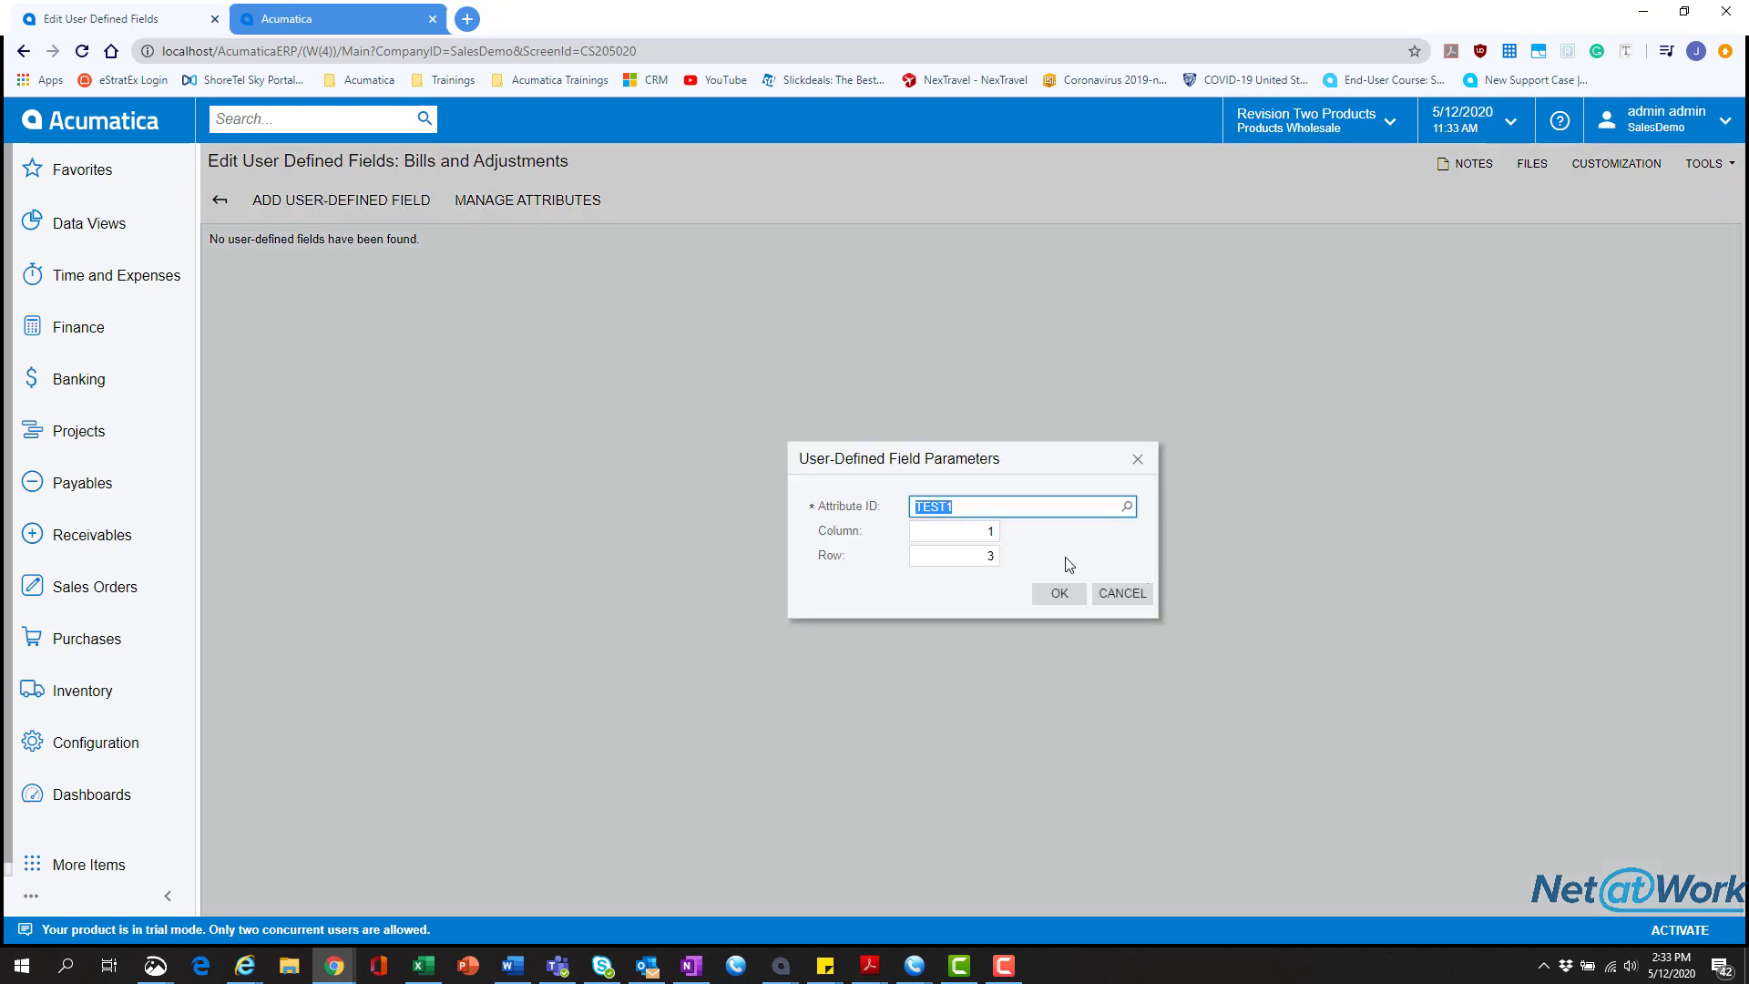
left_click(977, 555)
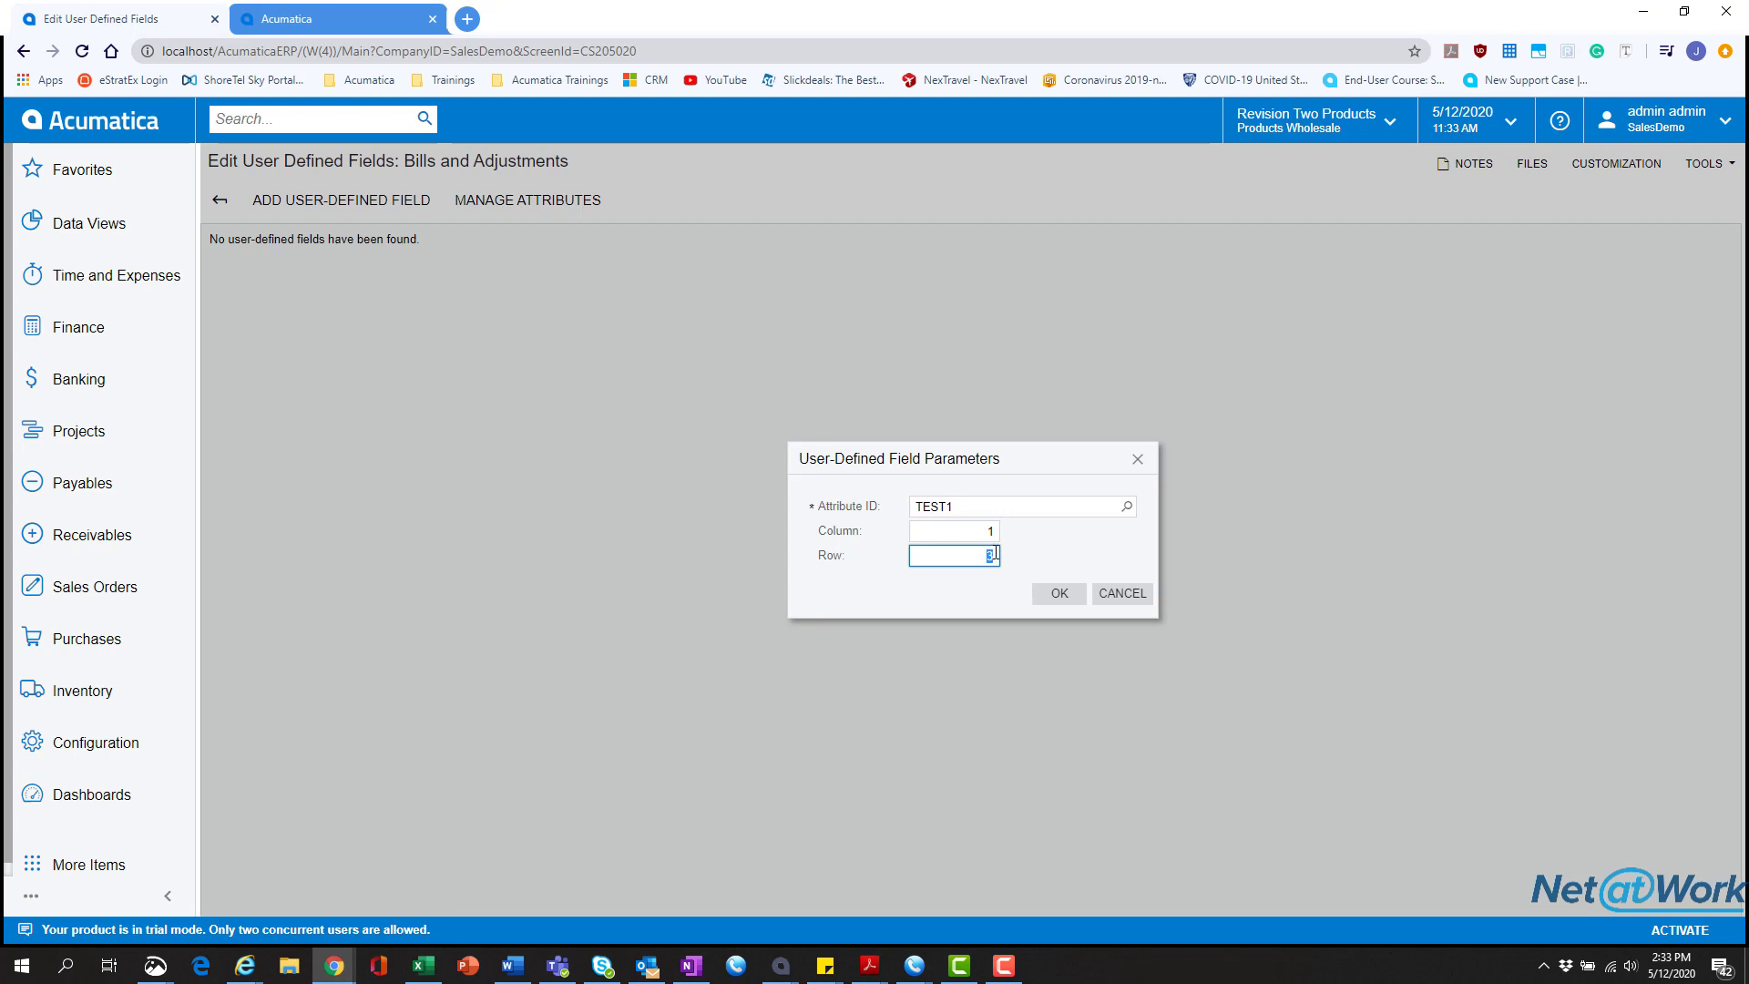
left_click(1126, 506)
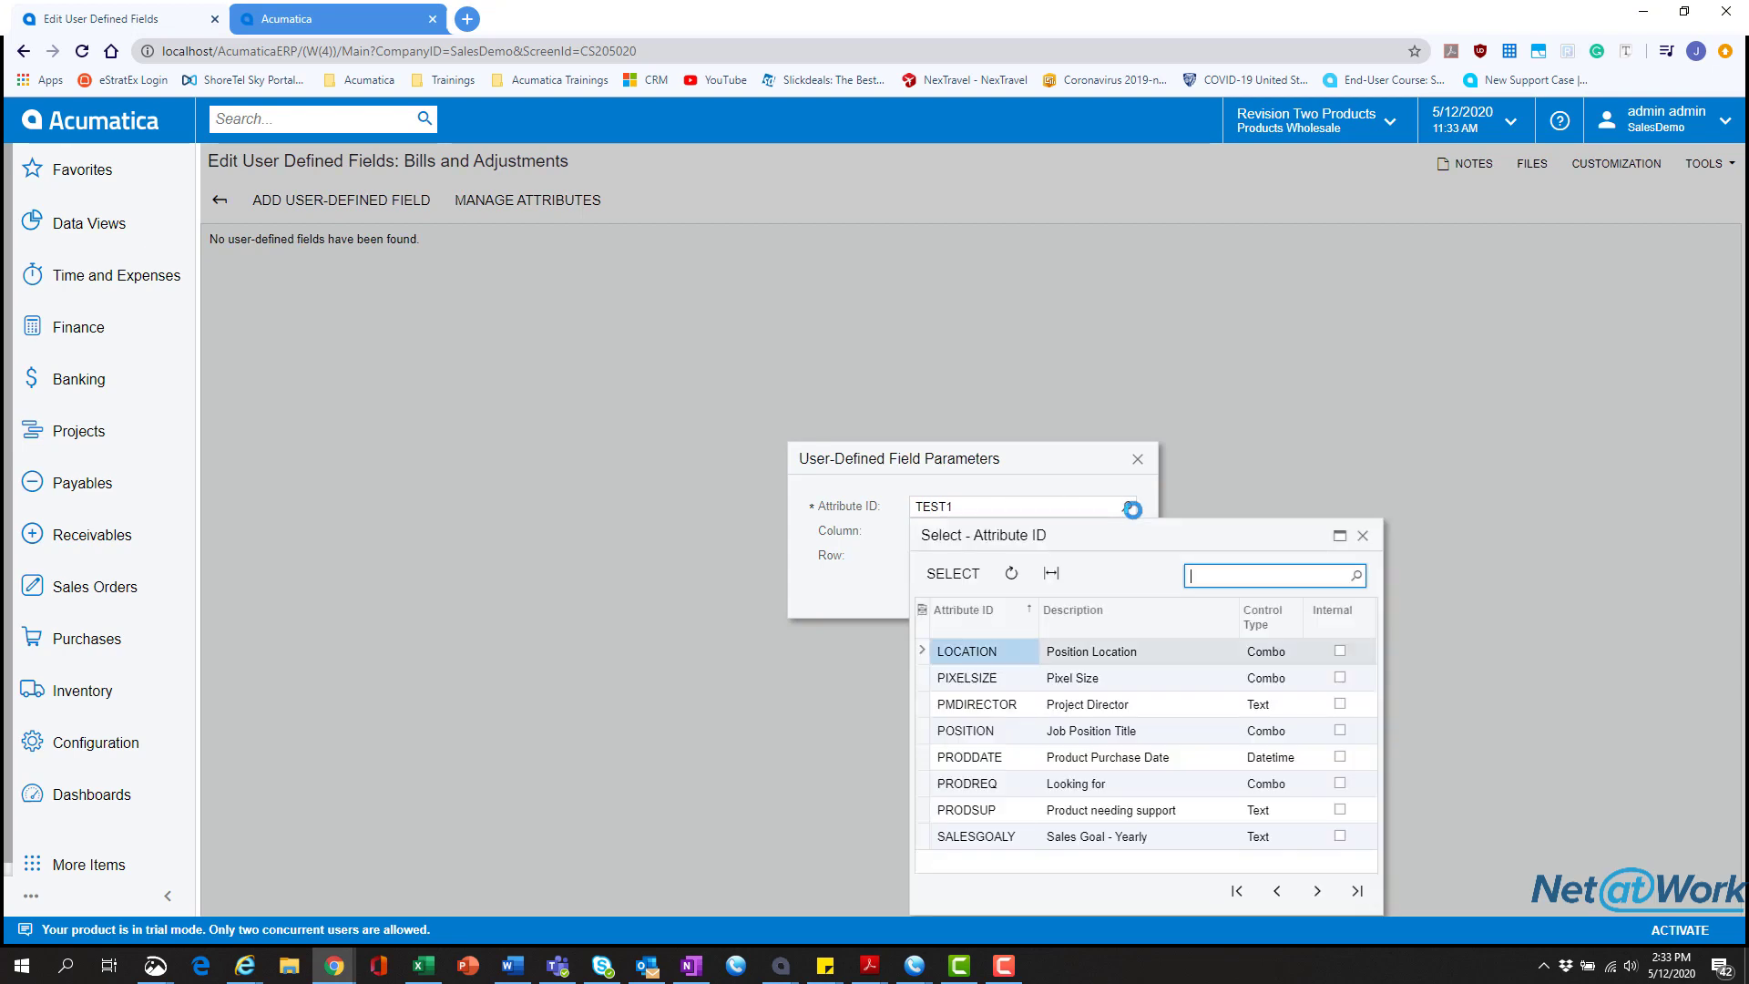
left_click(1236, 890)
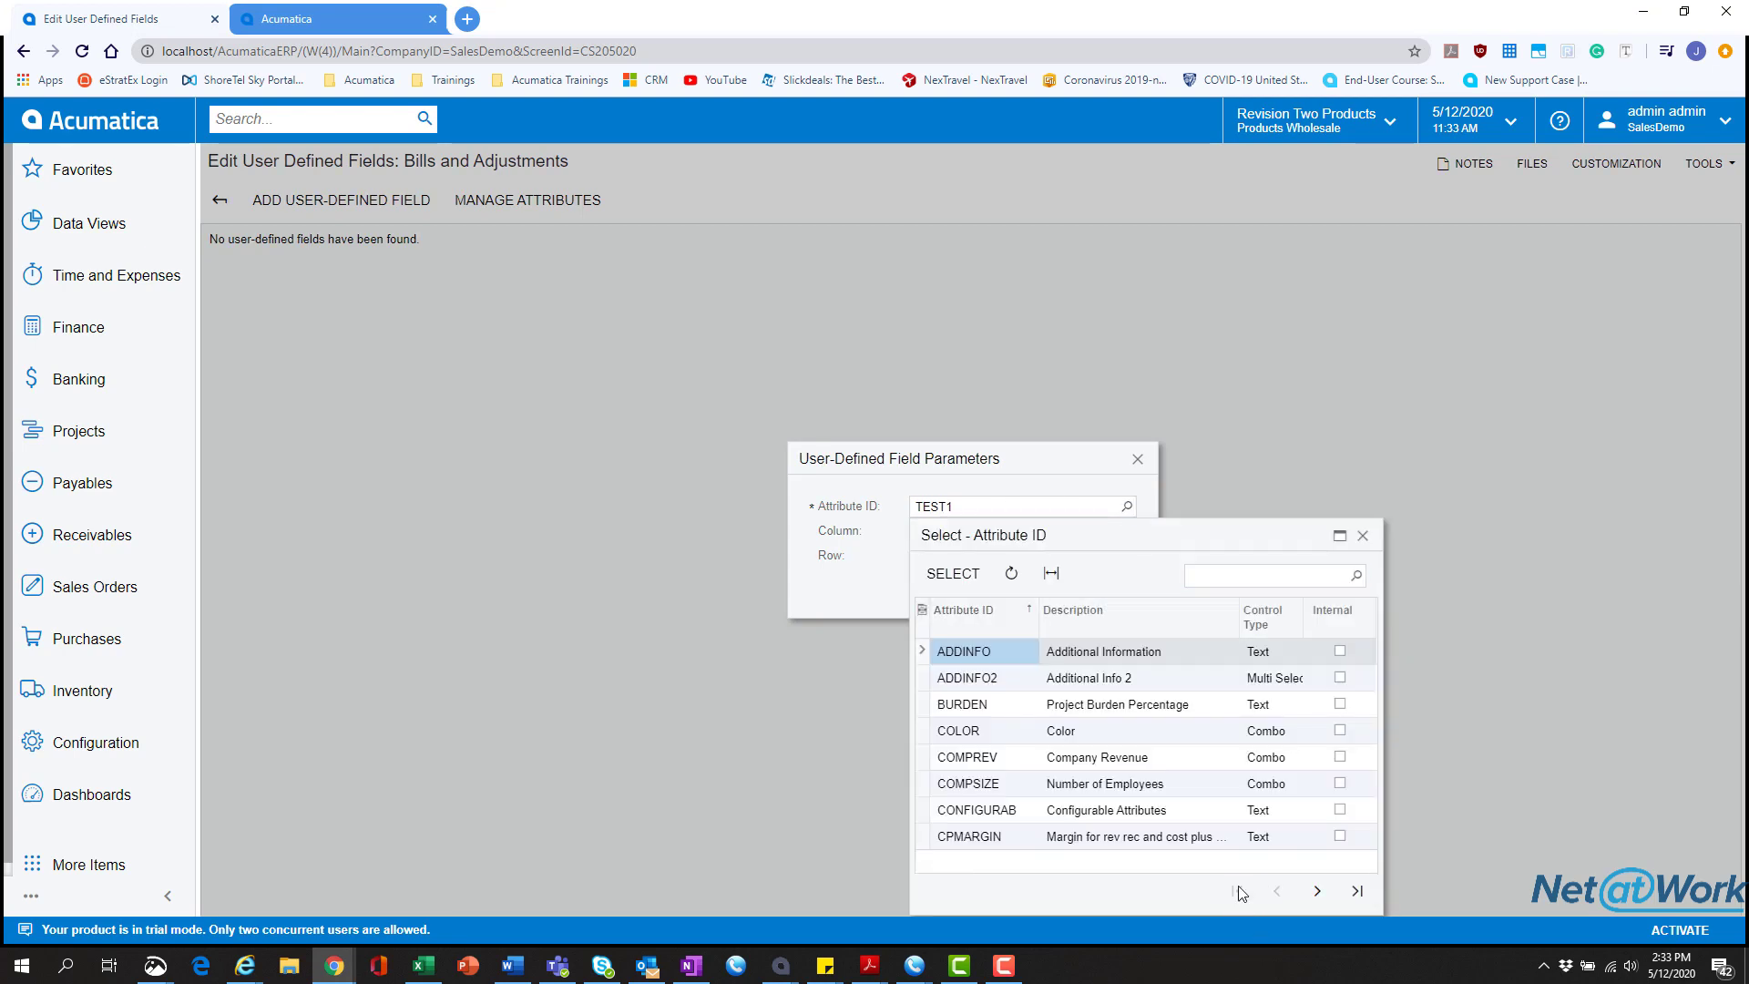
double_click(1025, 652)
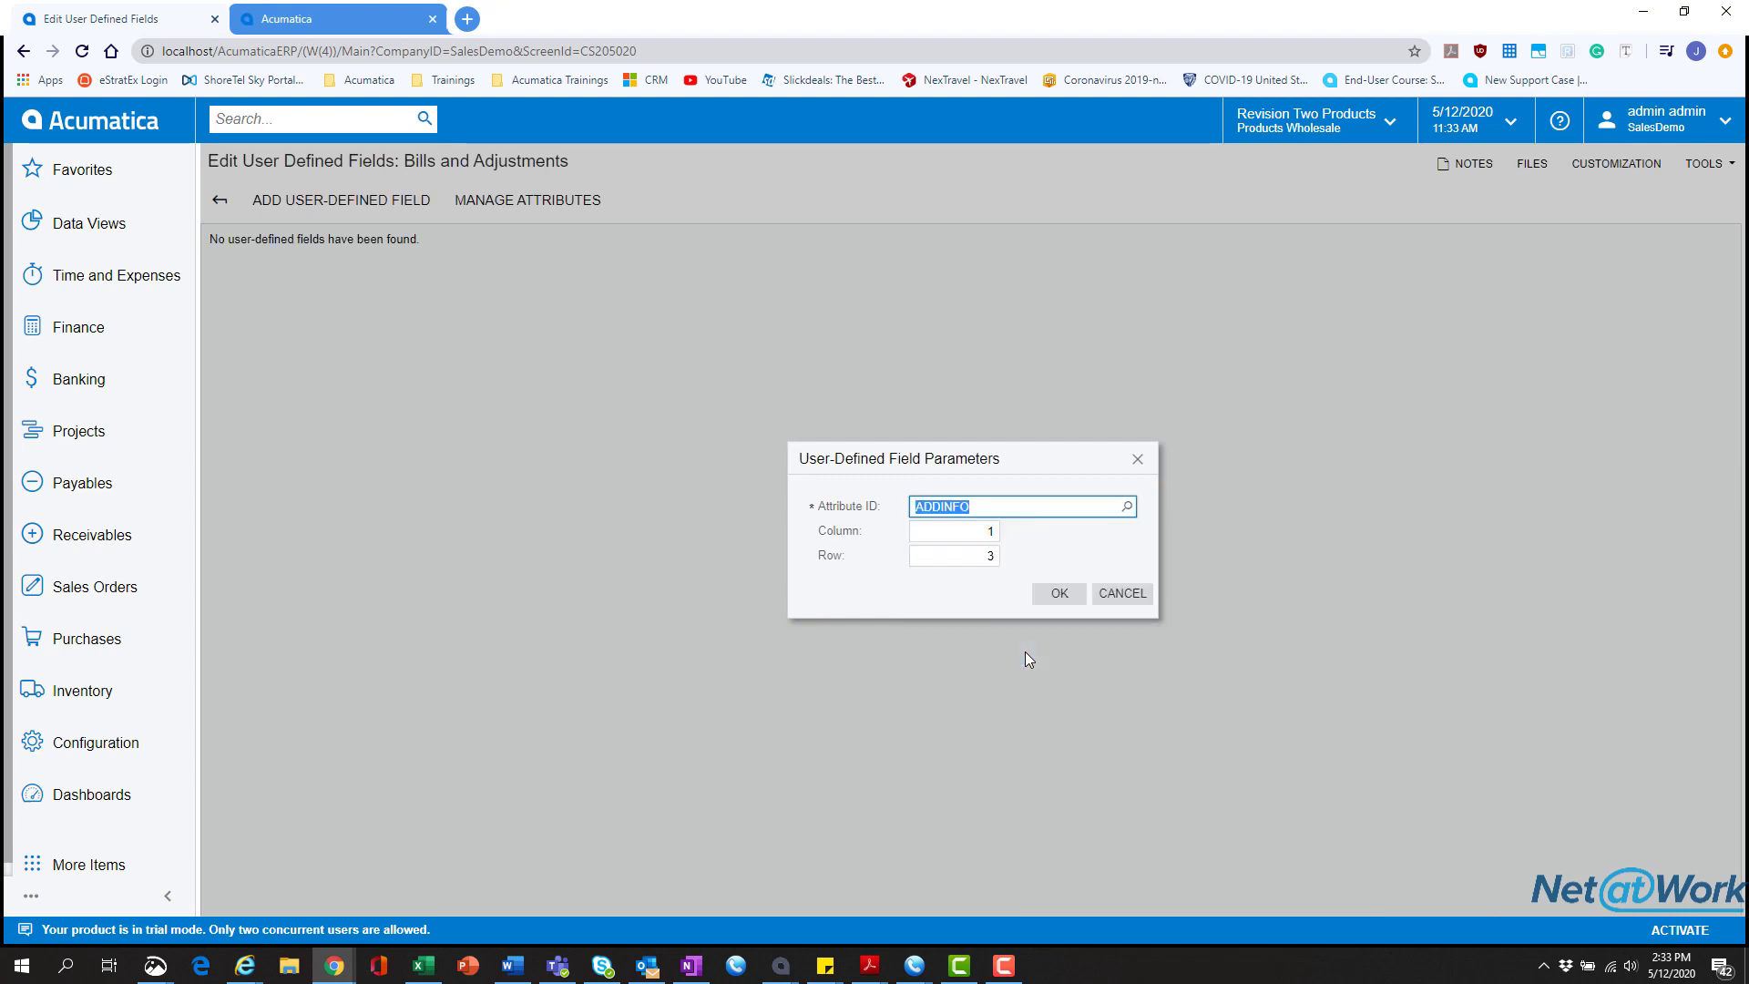
left_click(984, 555)
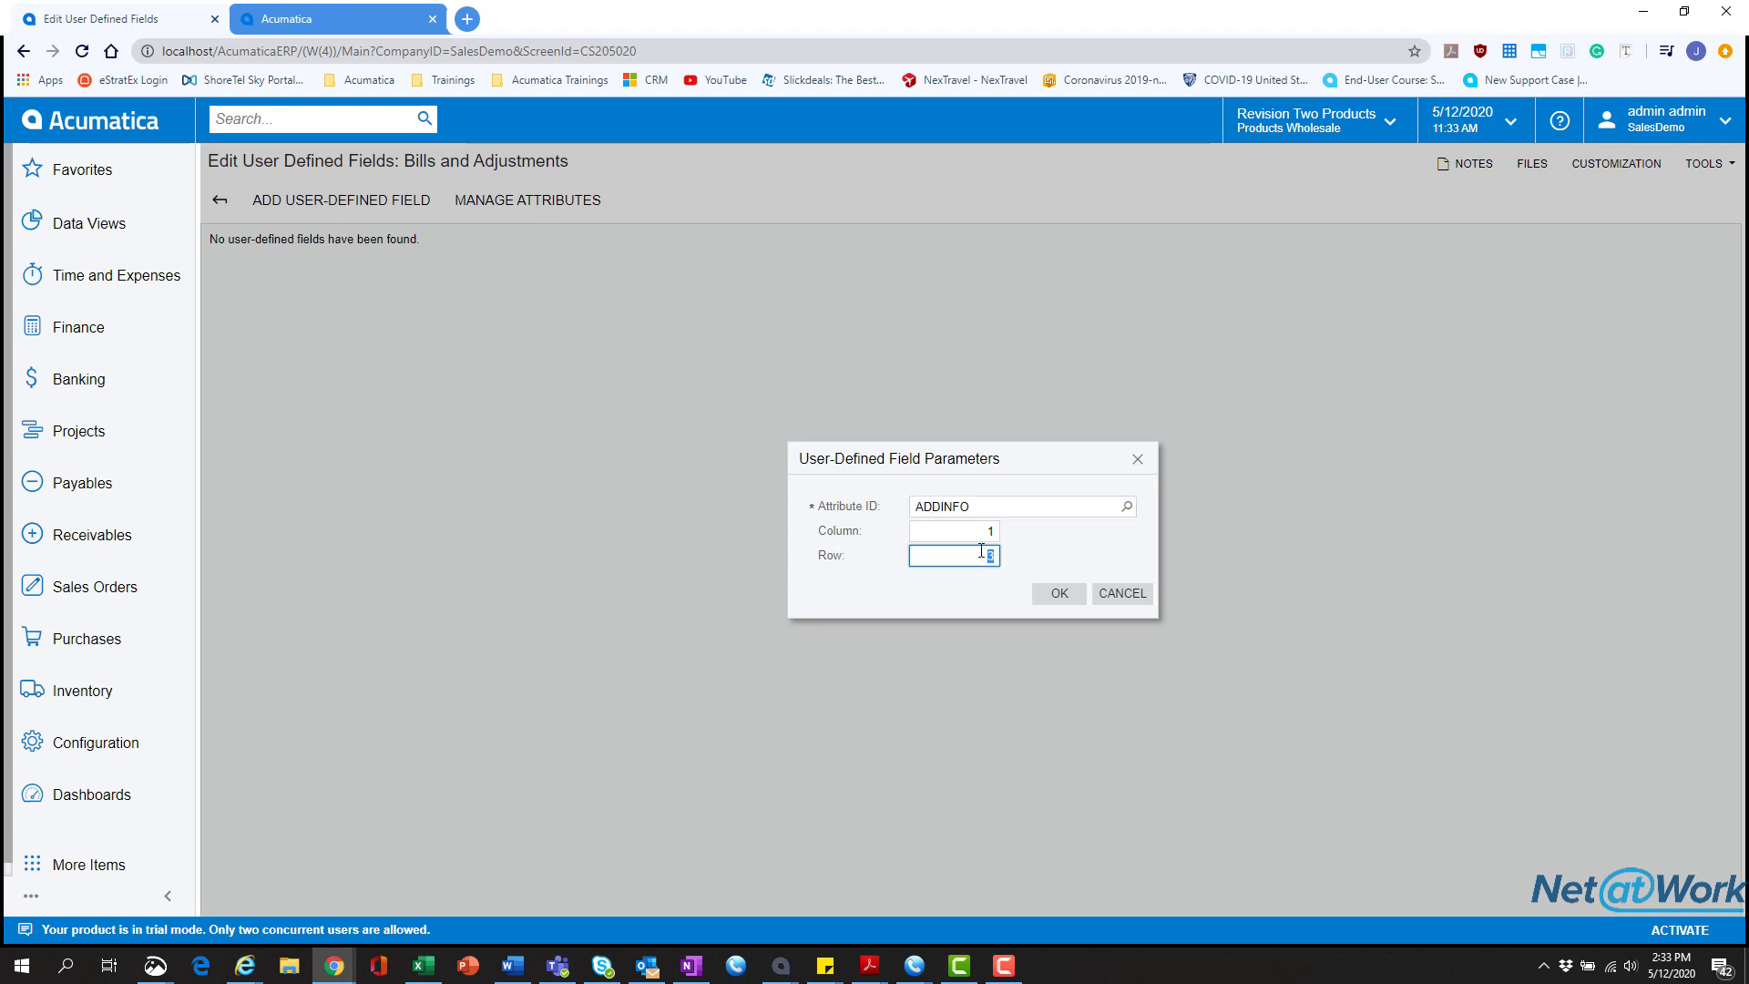
left_click(1050, 595)
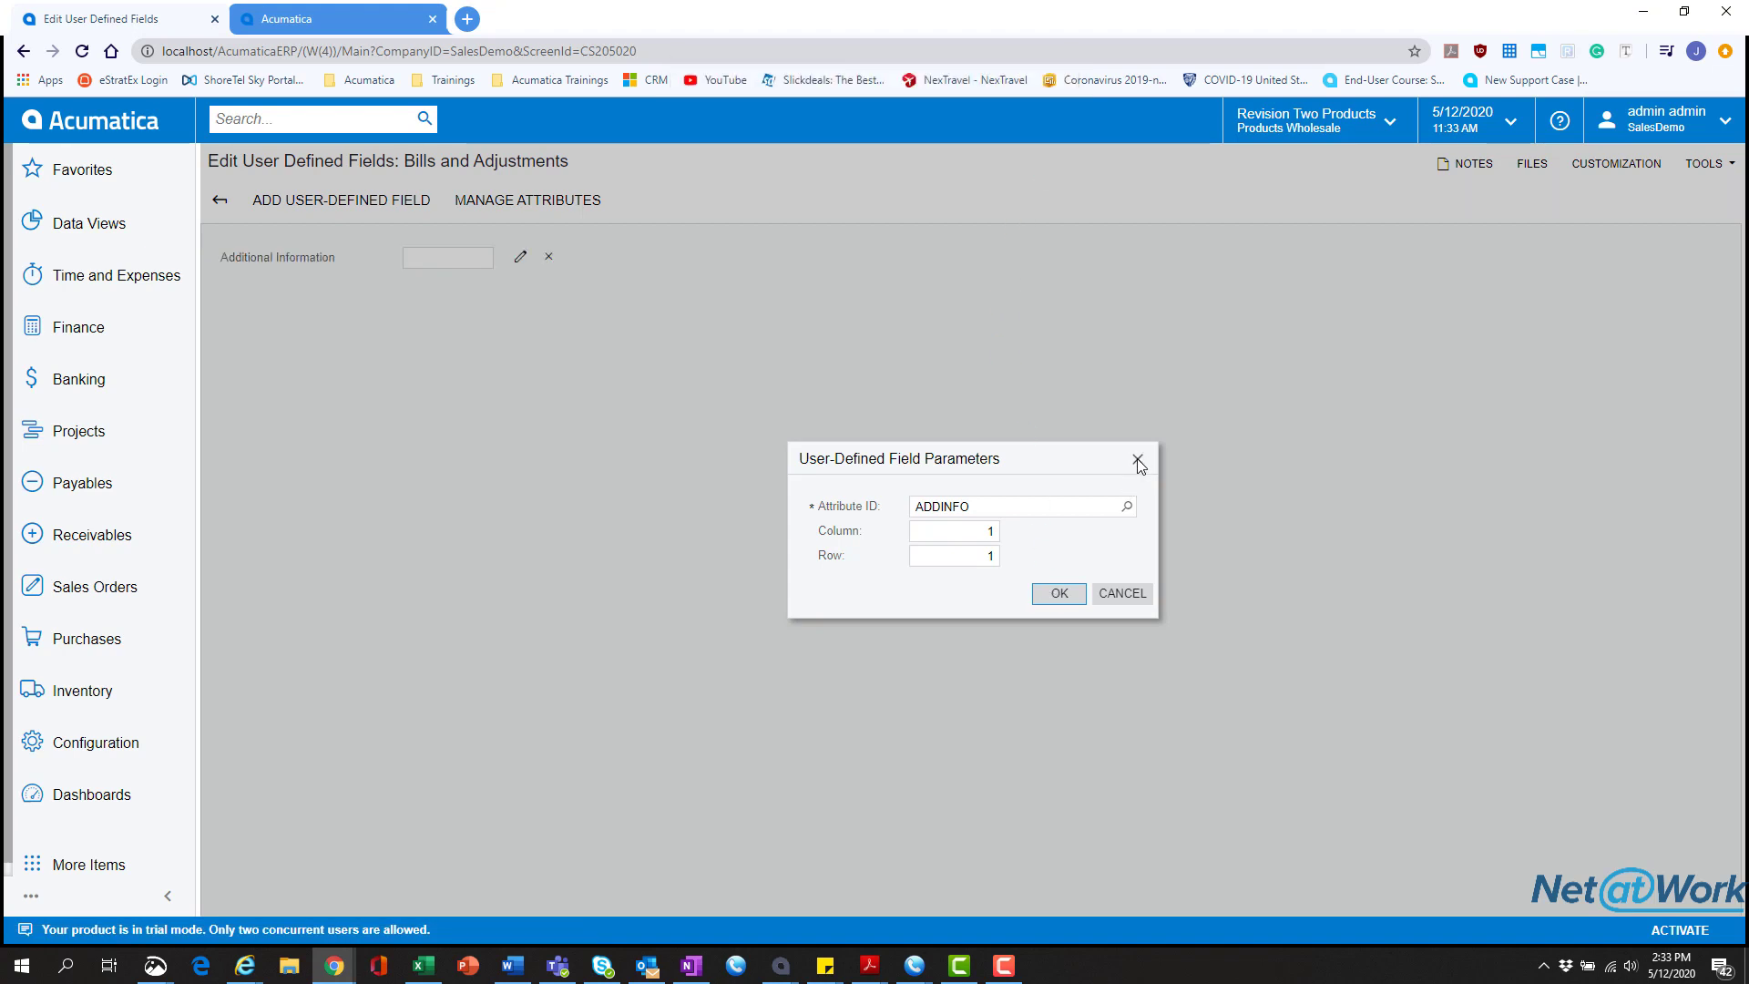
left_click(1120, 593)
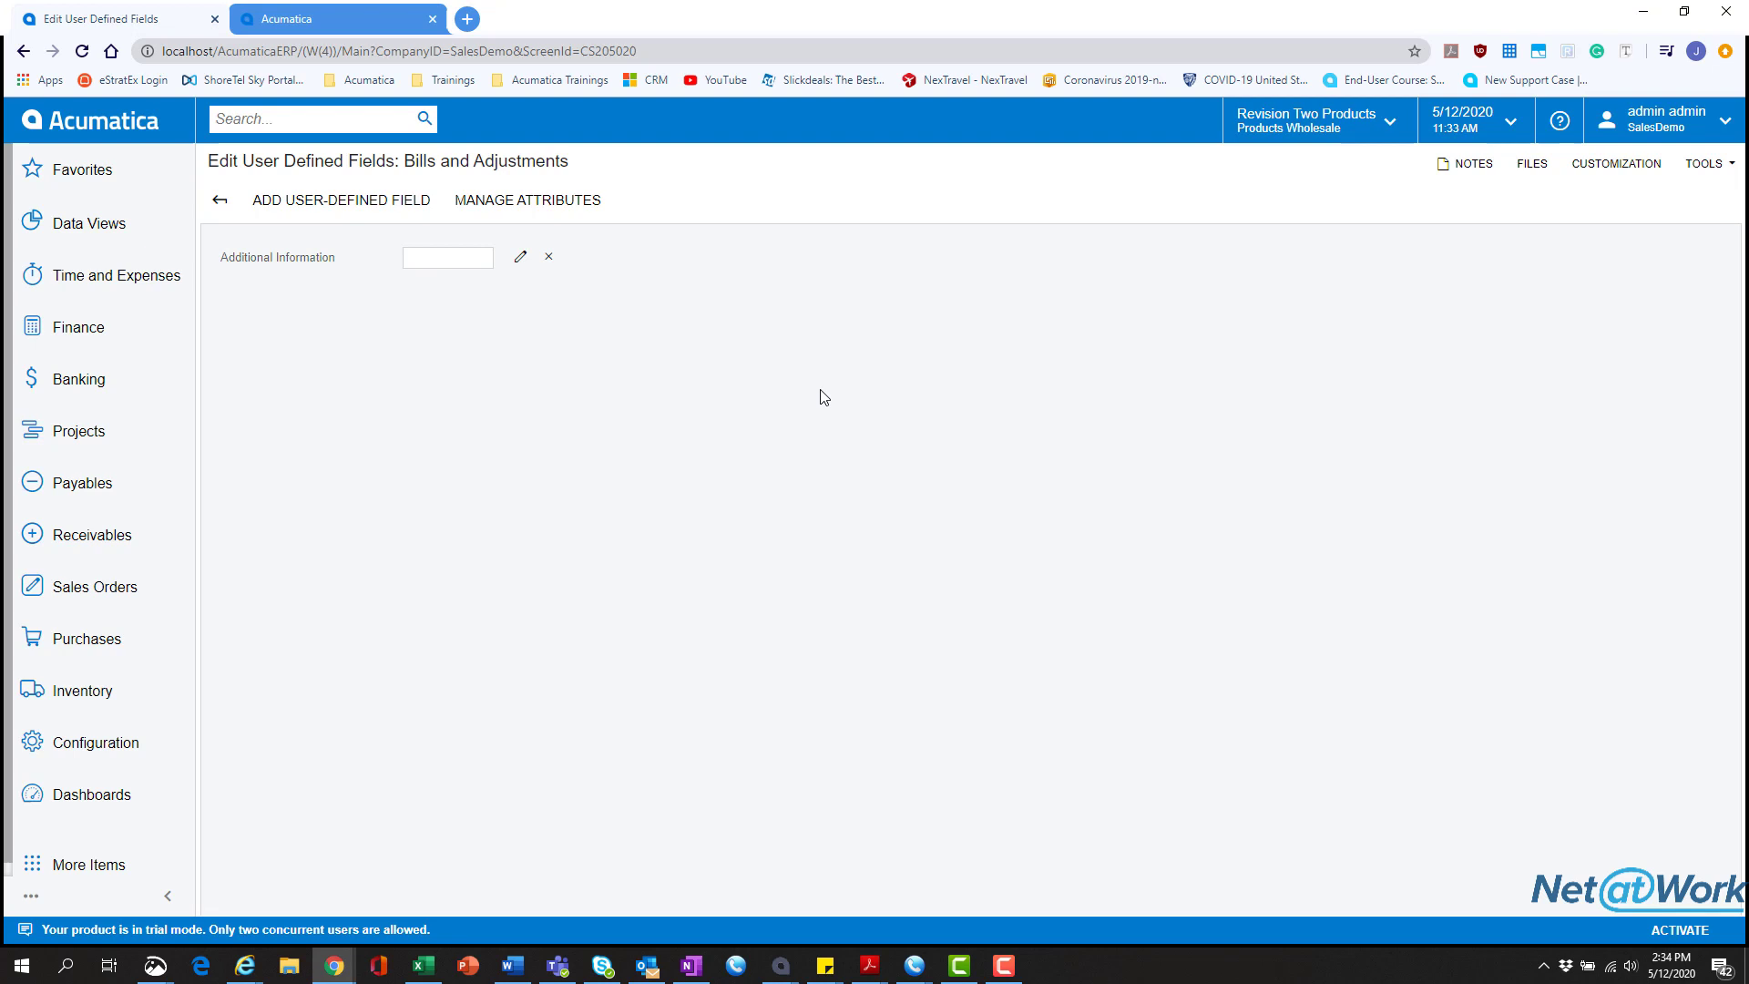
- Add ADDINFO2 (Additional Info 2) as a second user-defined field in row 3
left_click(362, 205)
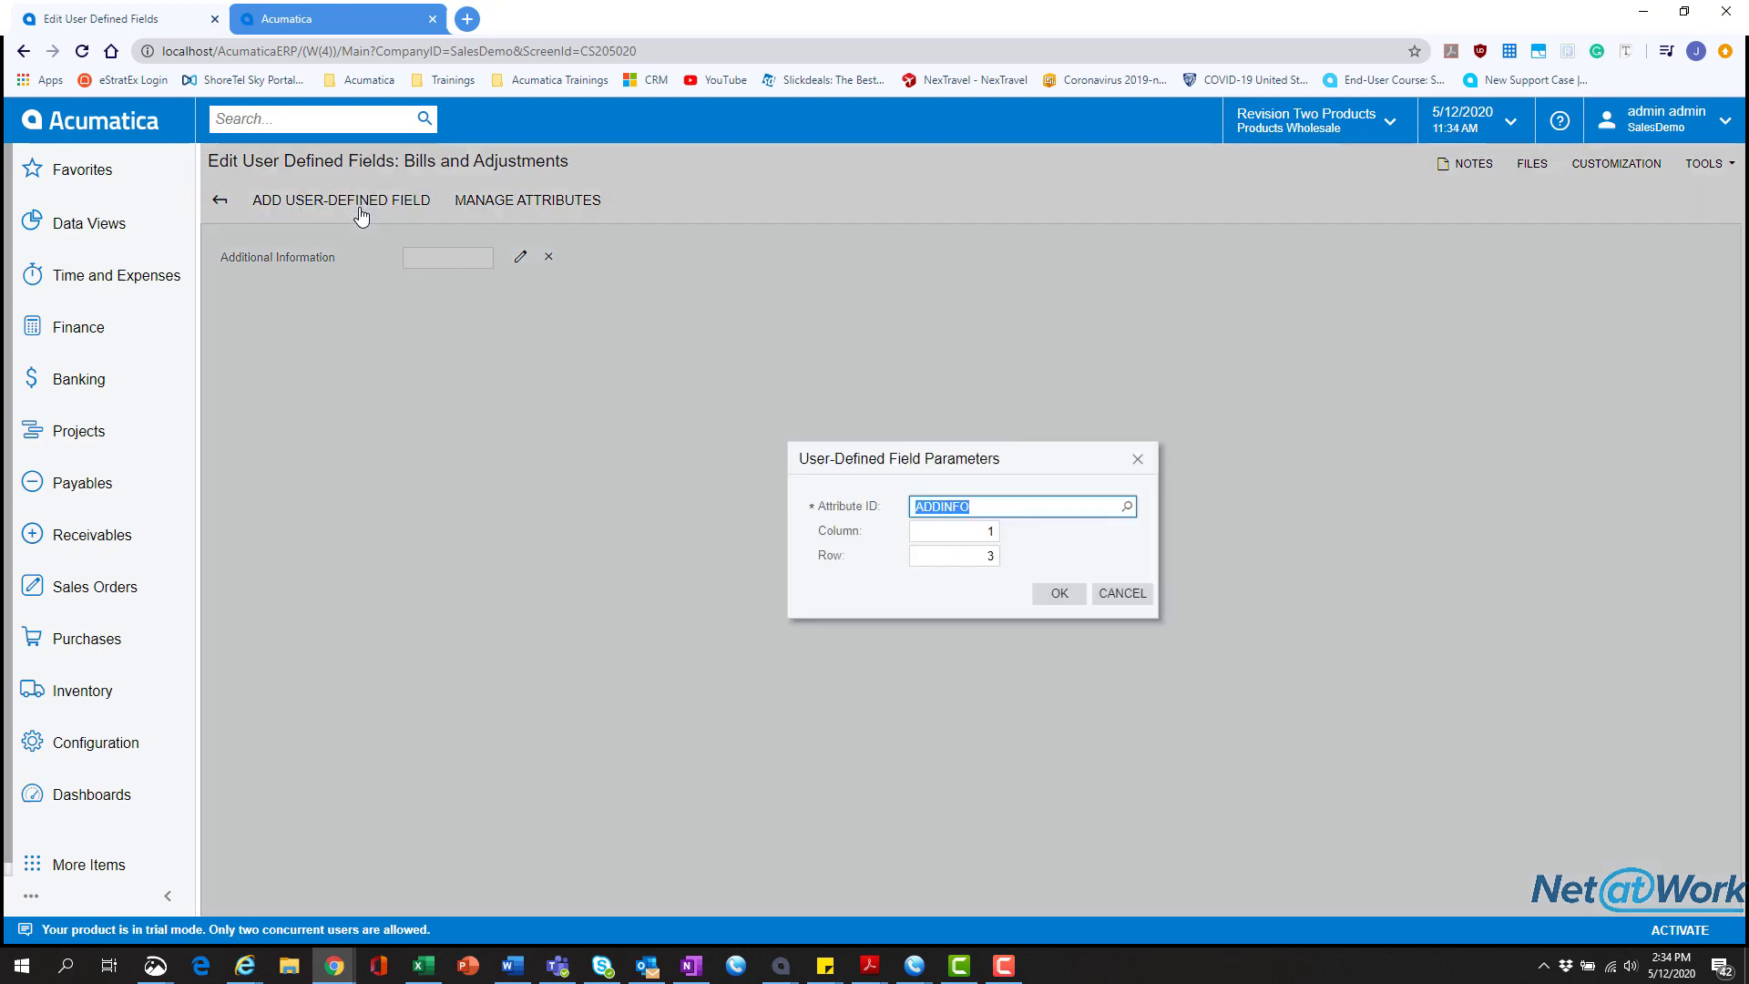
left_click(1127, 505)
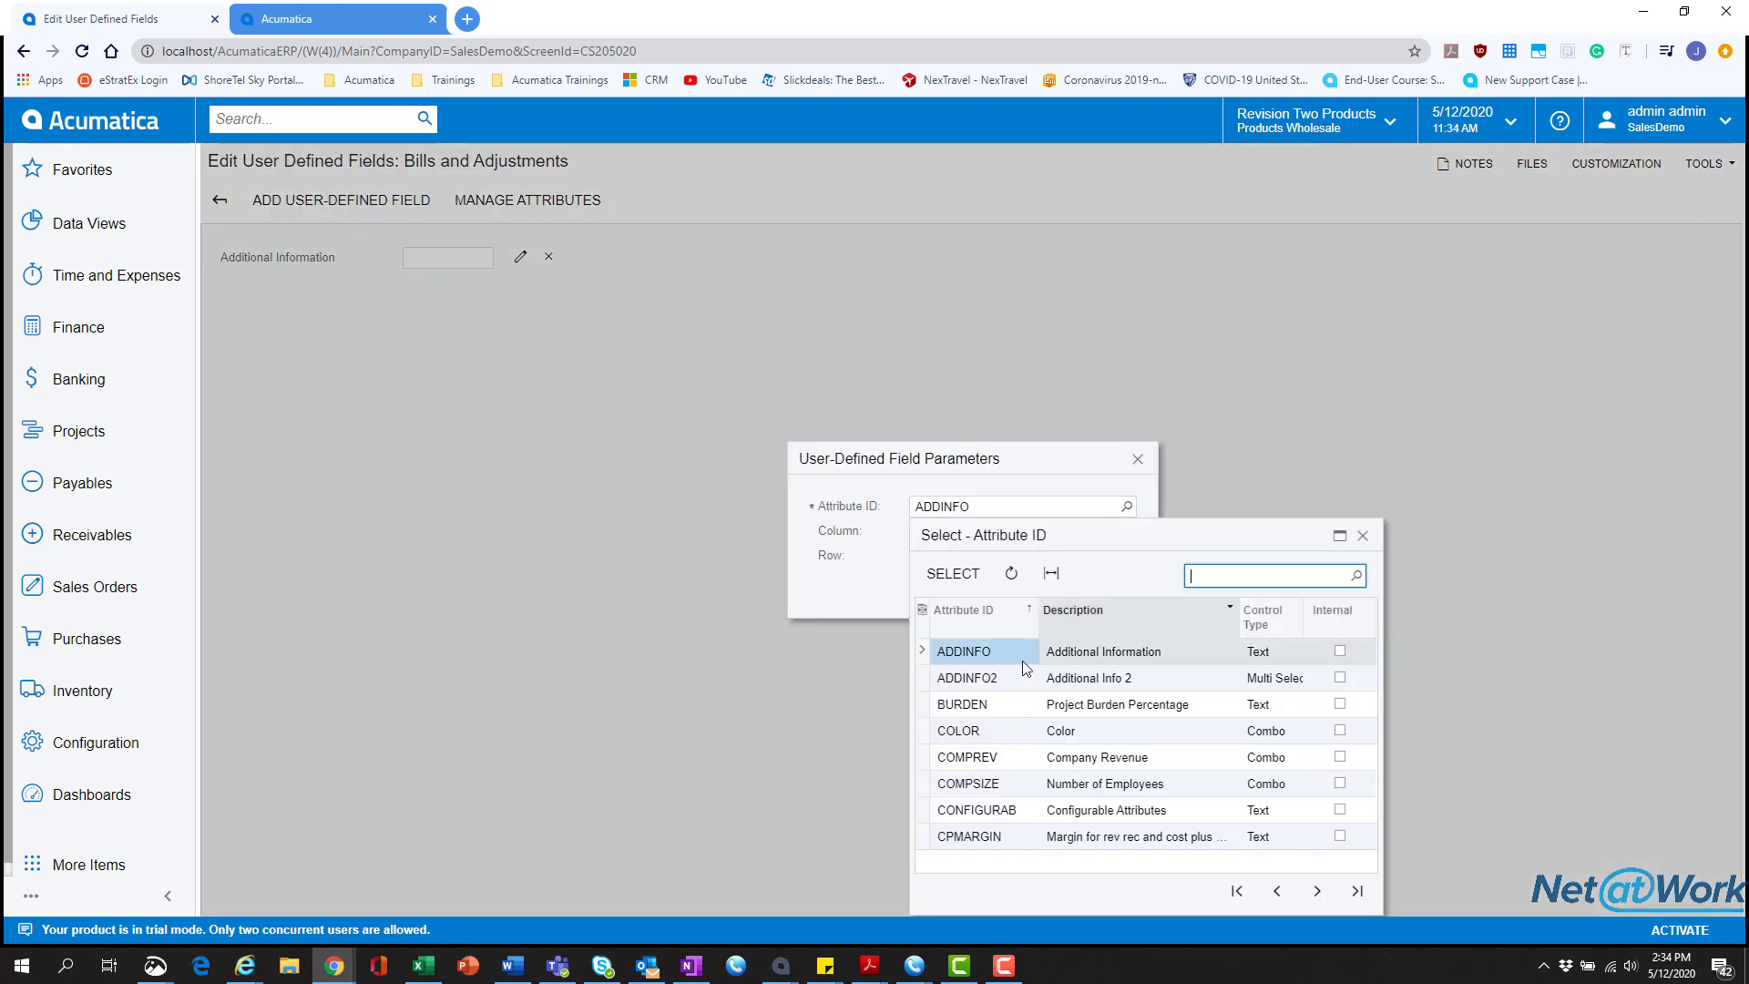
left_click(1011, 677)
double_click(1009, 676)
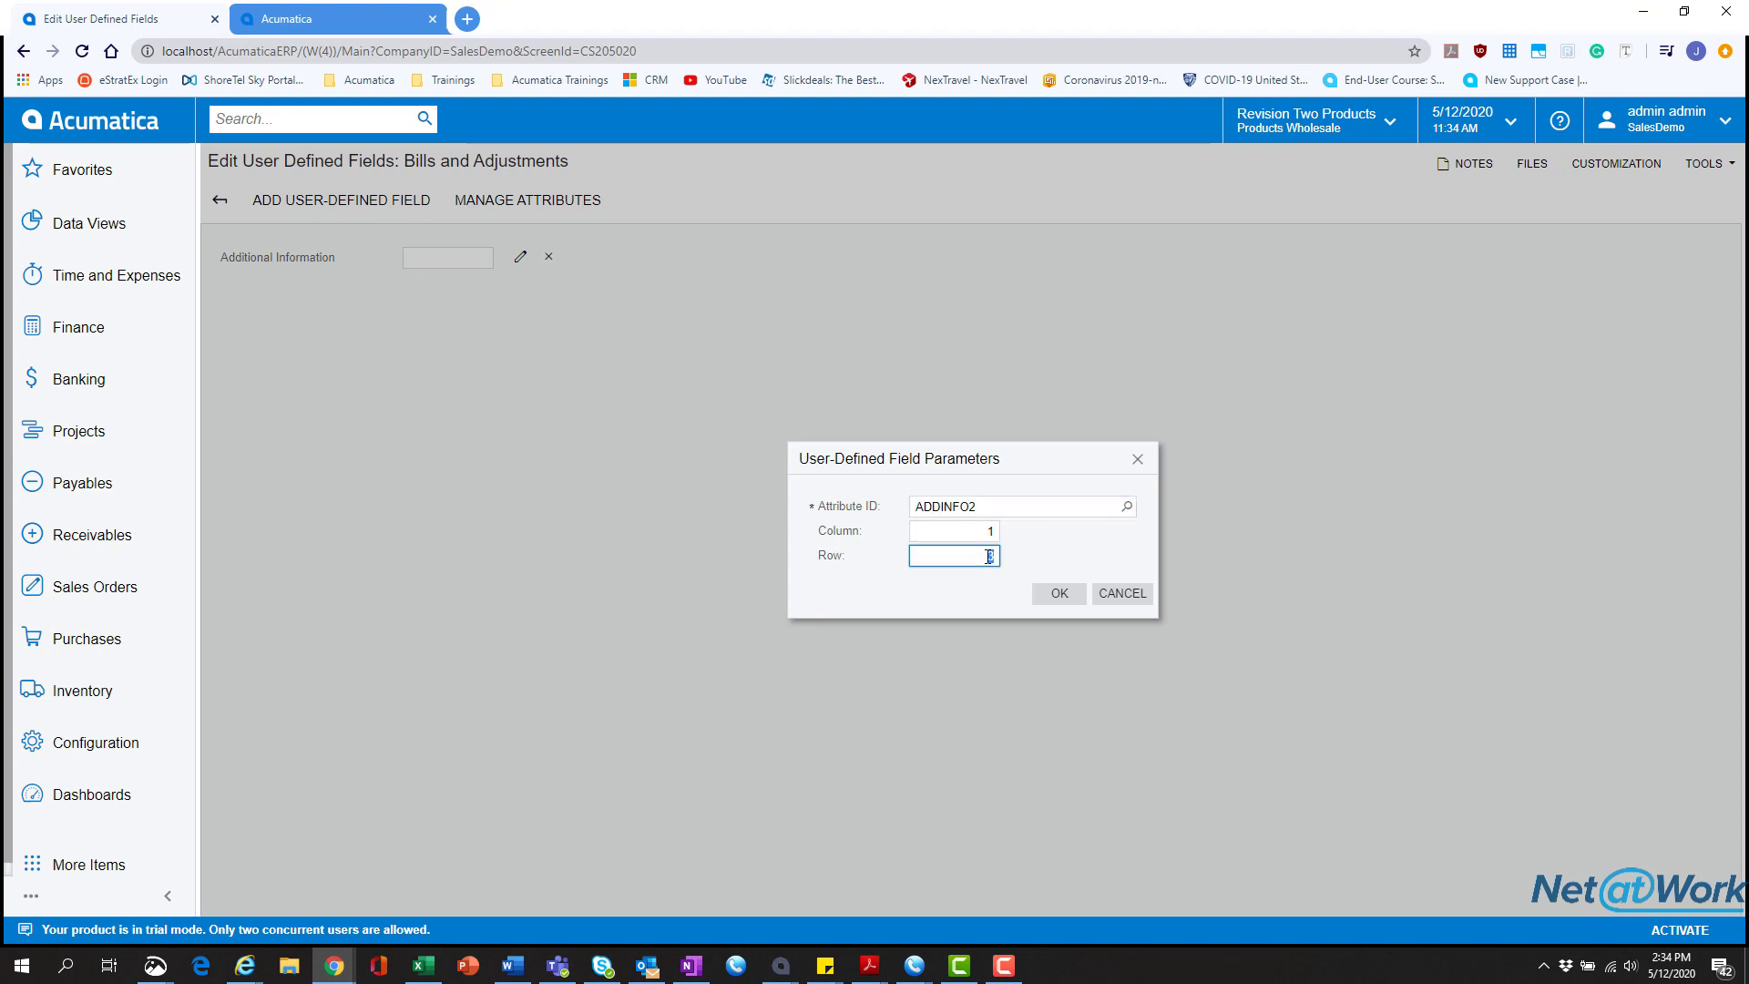
left_click(992, 556)
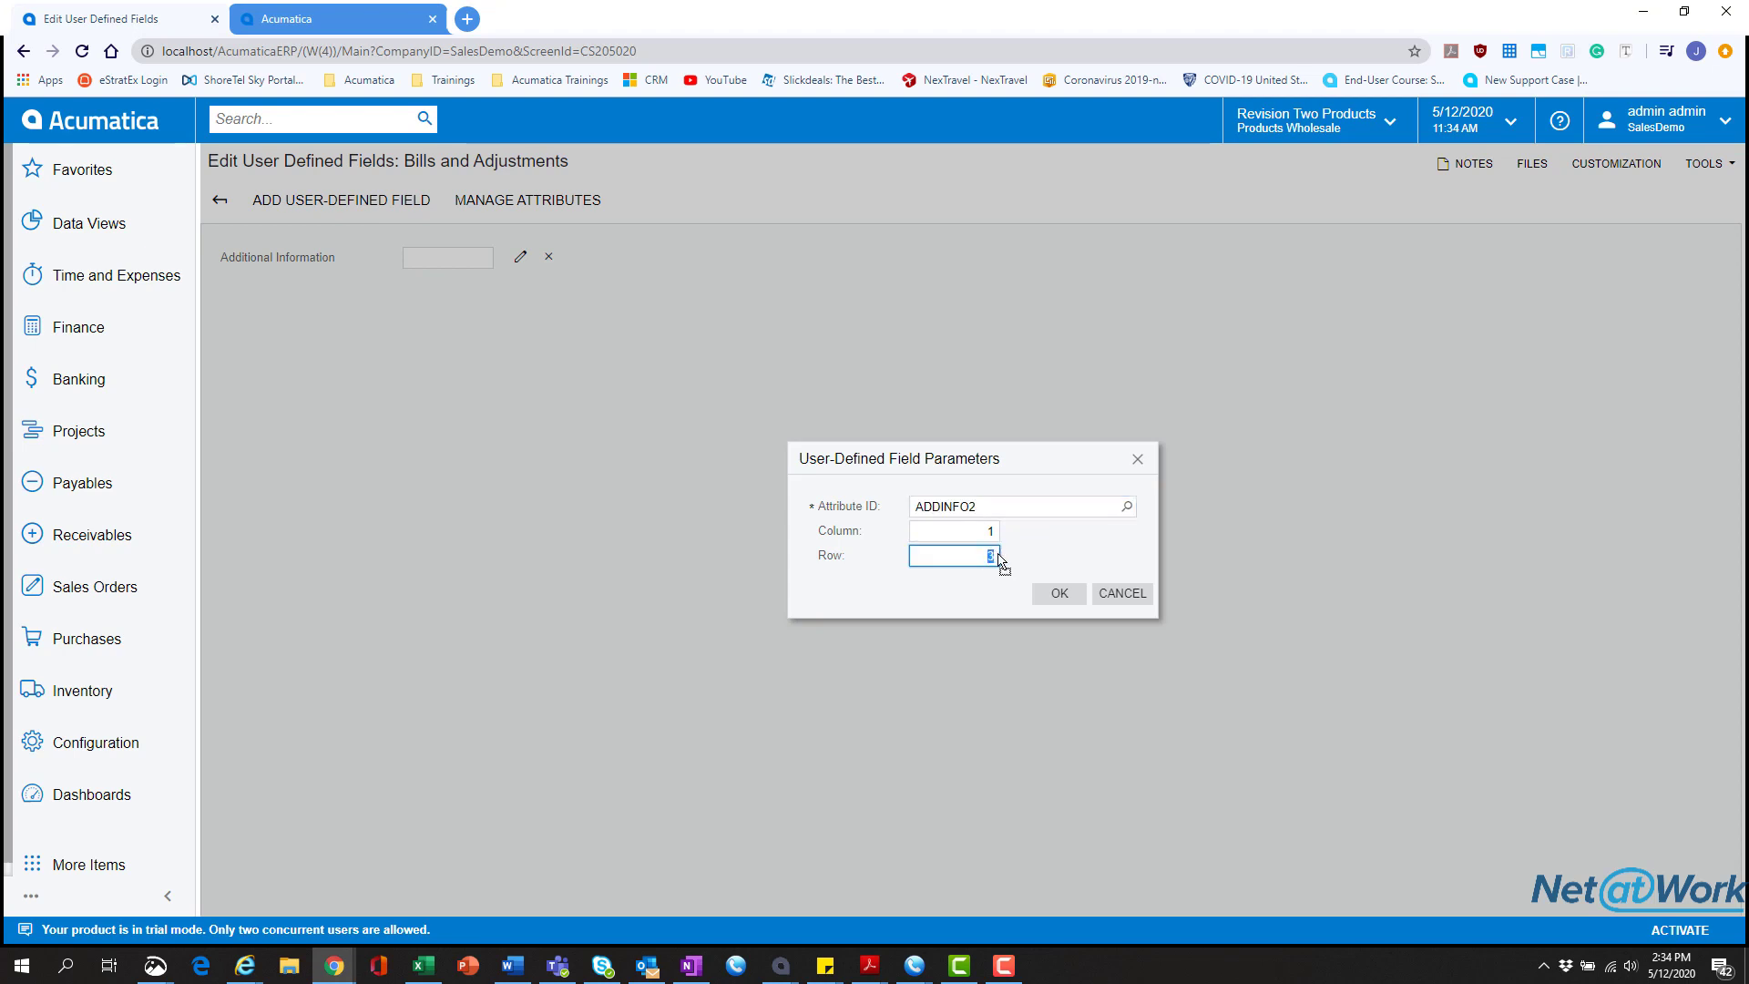
left_click(1074, 600)
left_click(1040, 157)
left_click(974, 556)
type("3")
left_click(1057, 593)
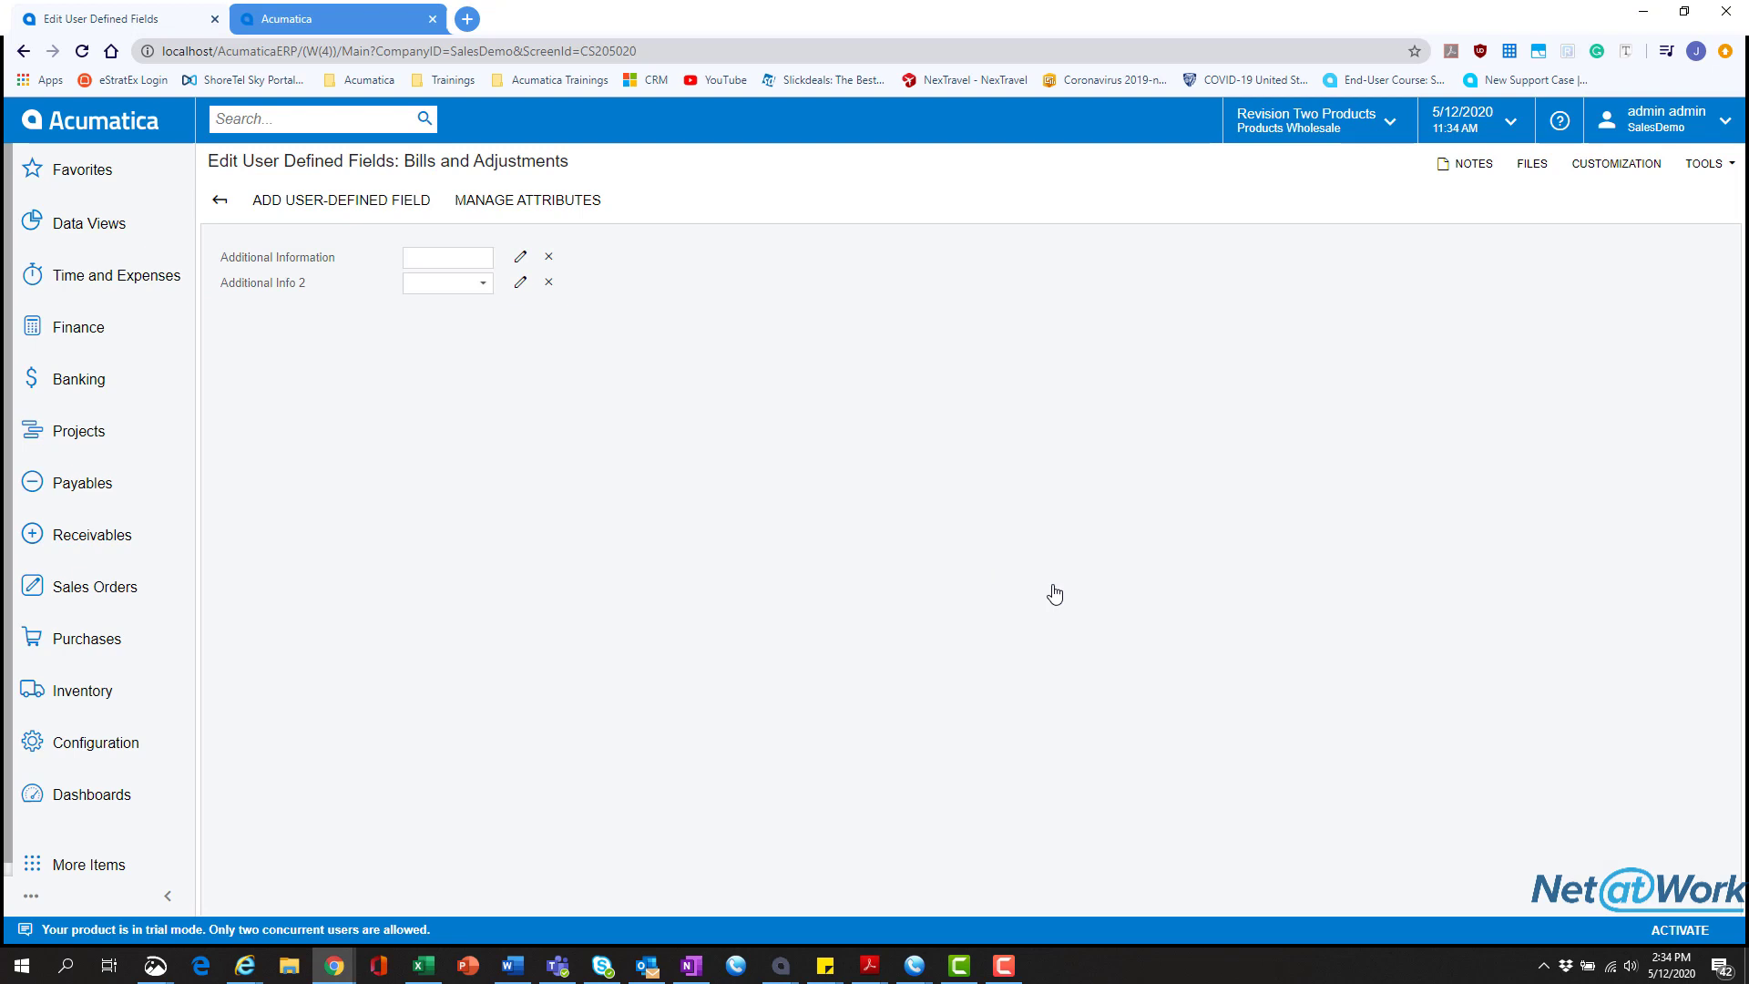
- Change the Additional Information field's row position to 1
left_click(520, 268)
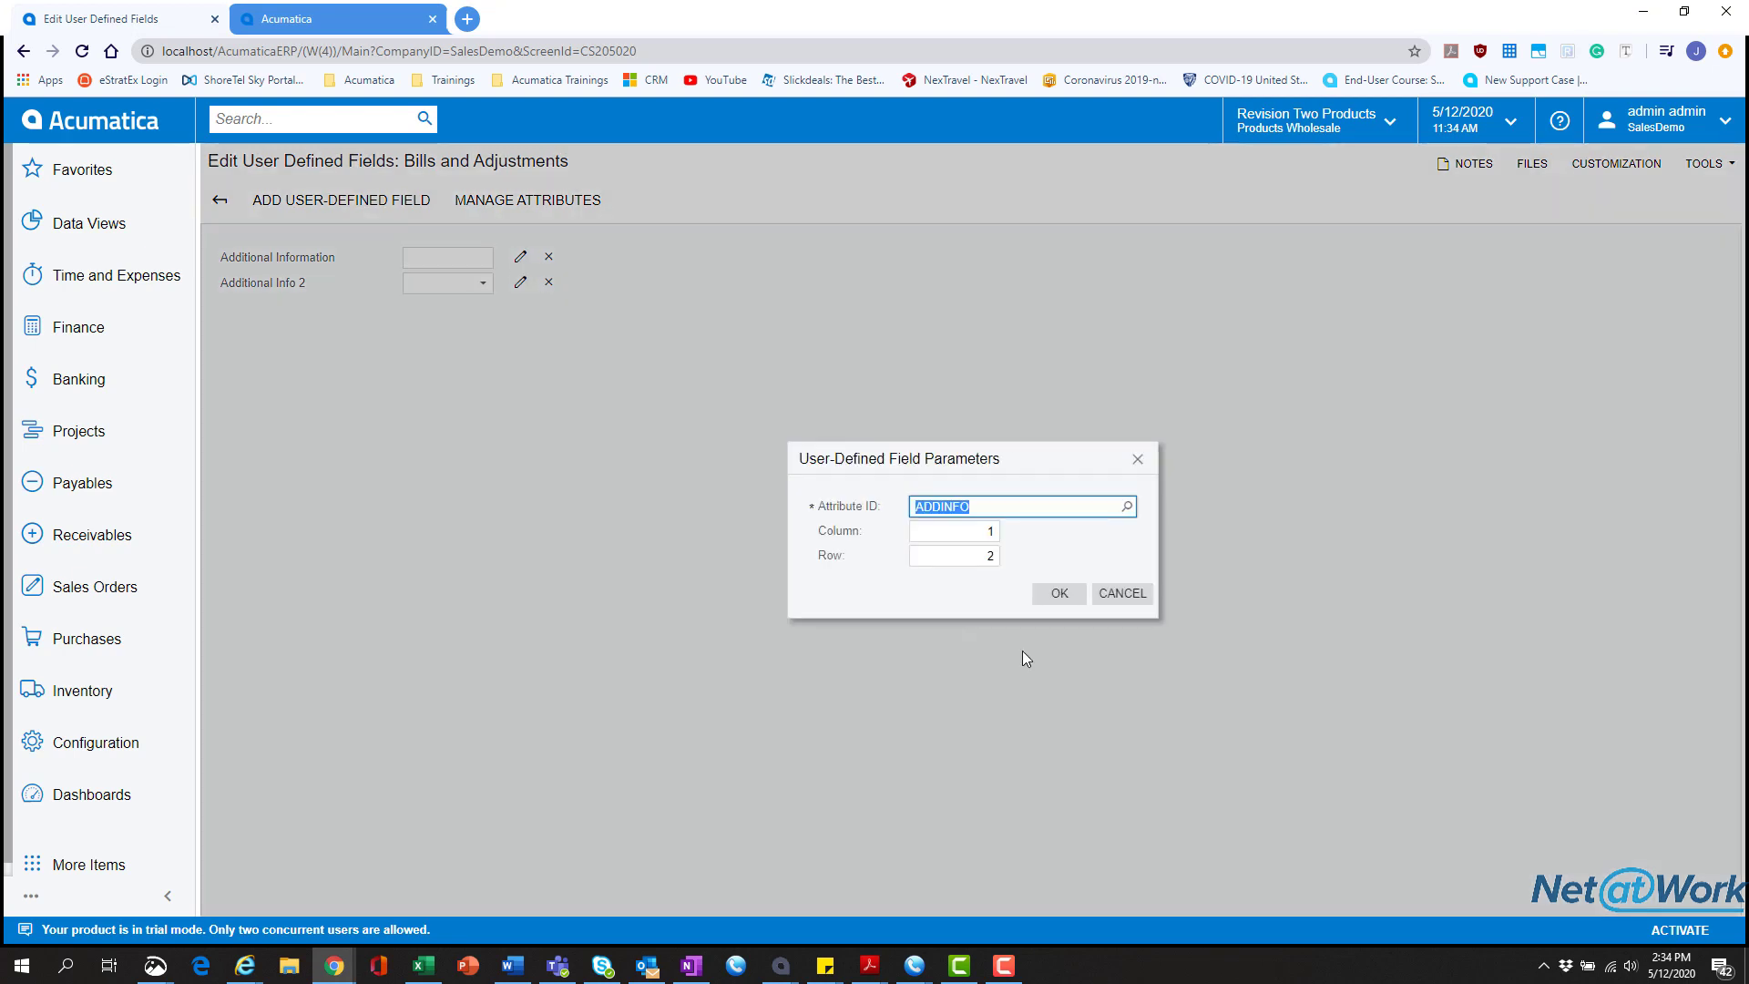
left_click(993, 555)
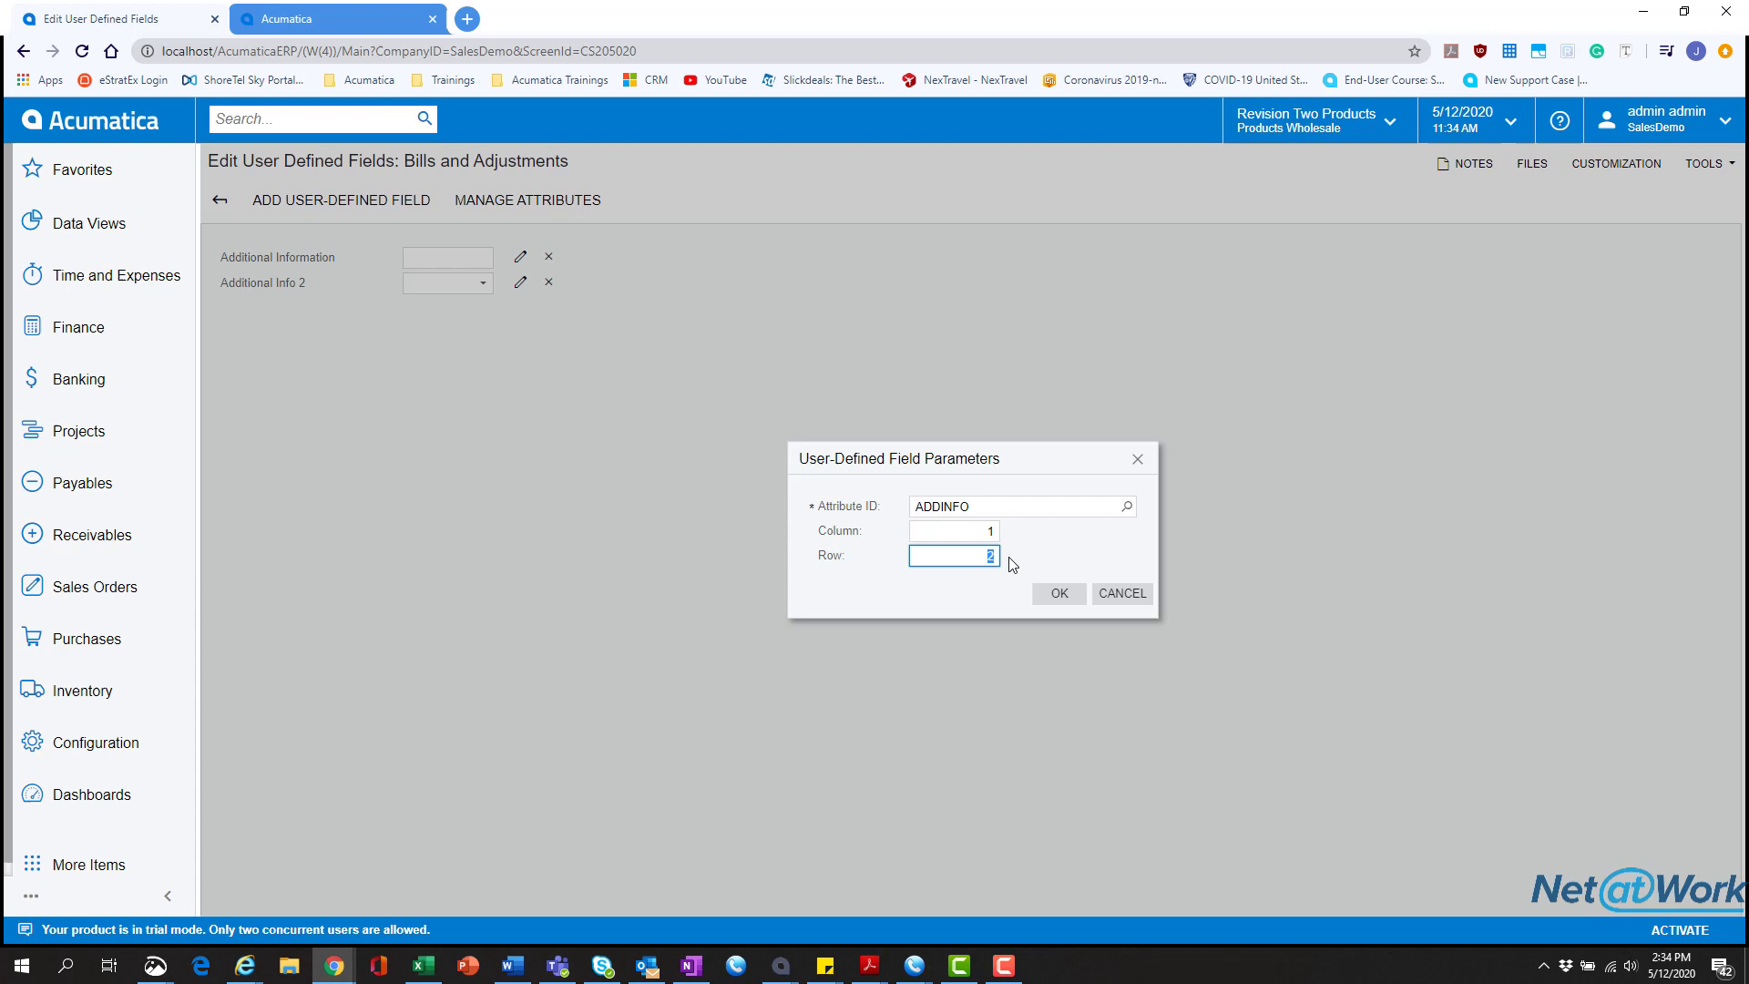
left_click(1138, 459)
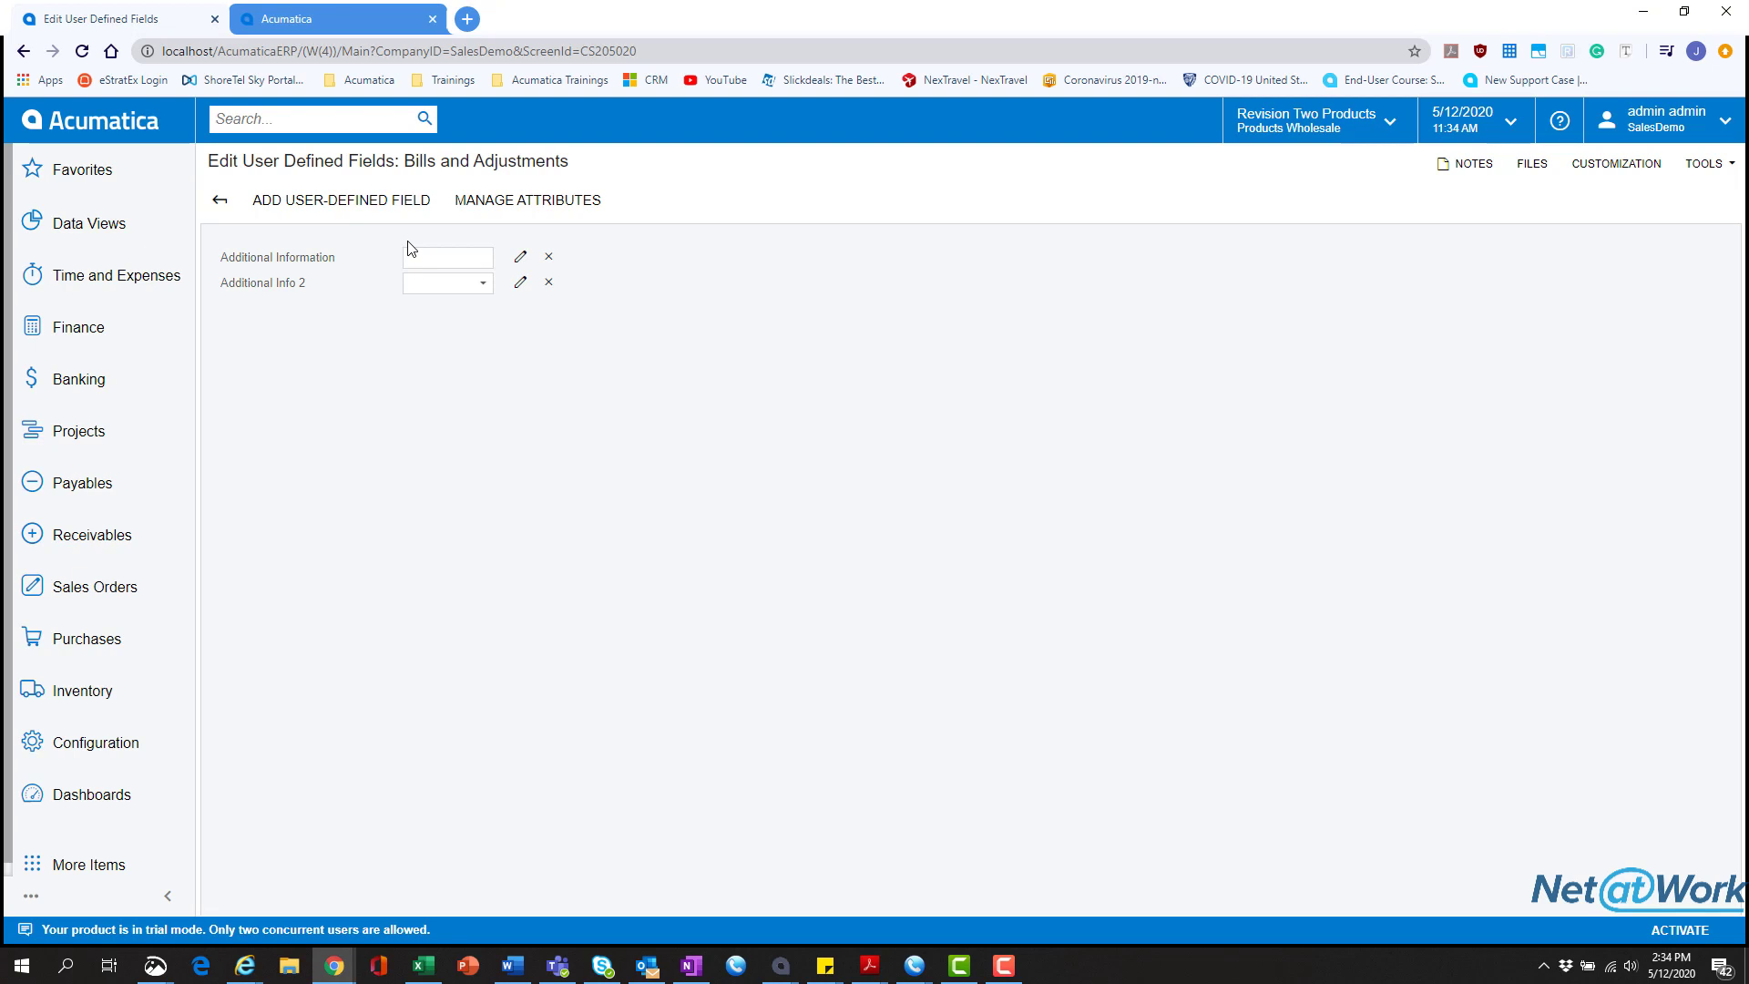
left_click(520, 263)
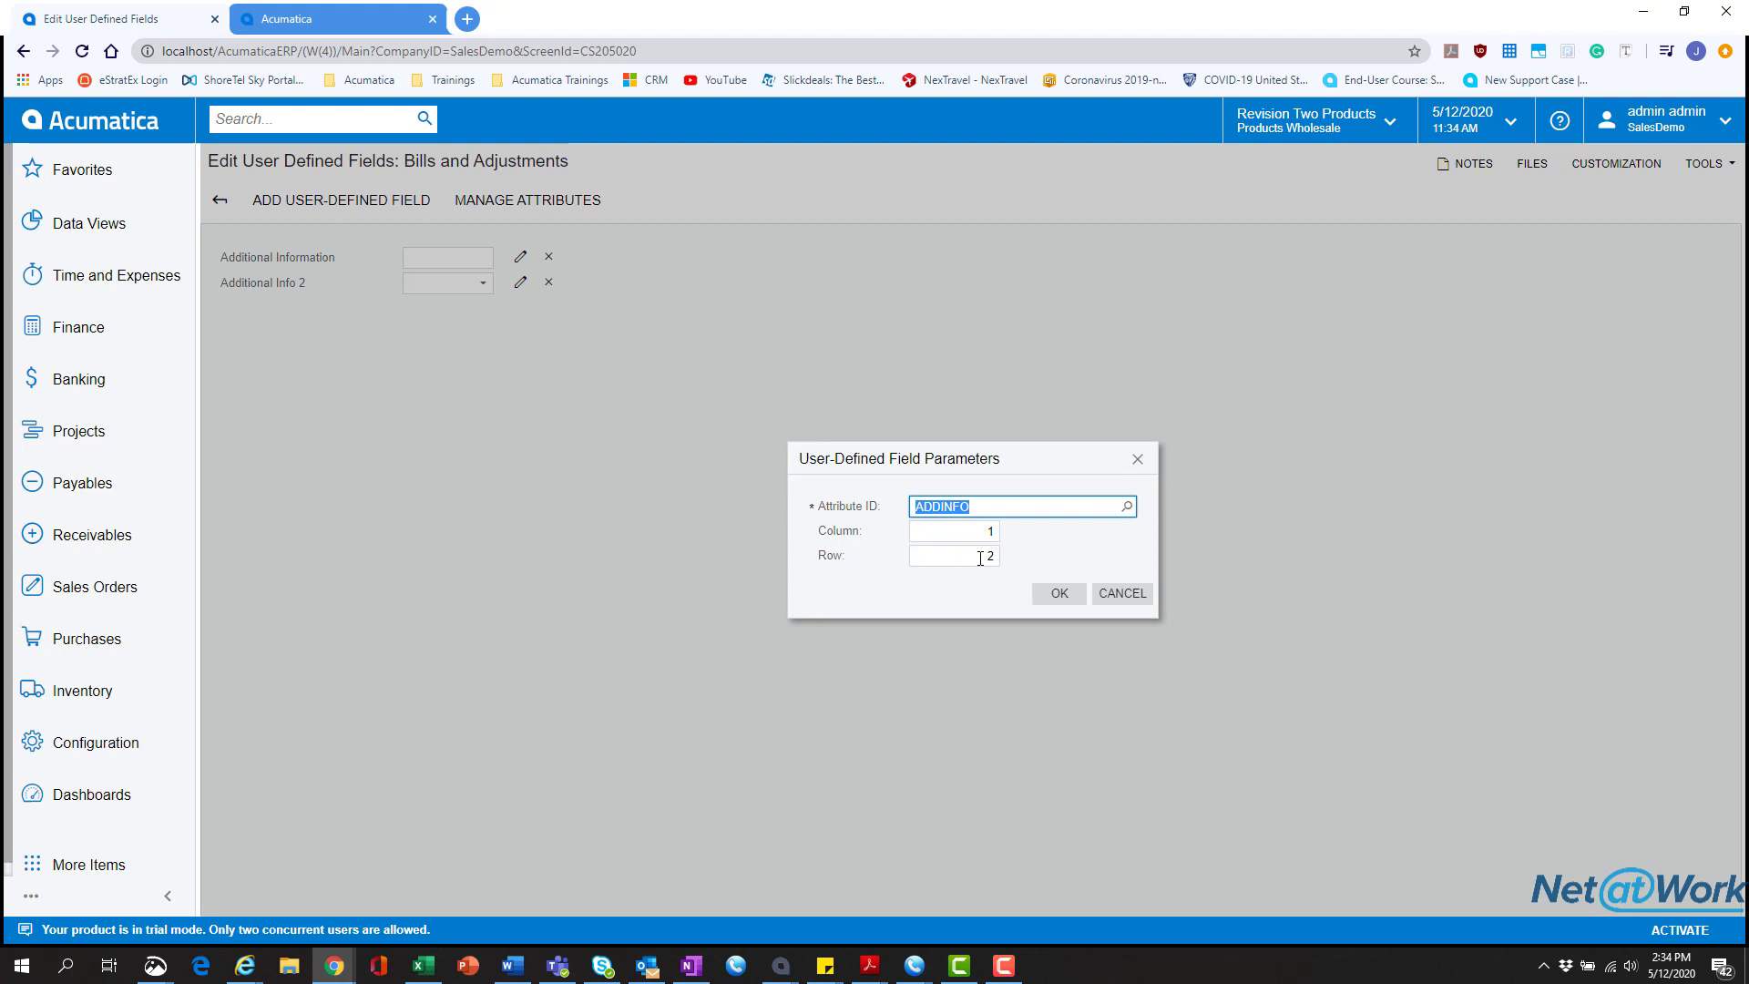
left_click(1046, 552)
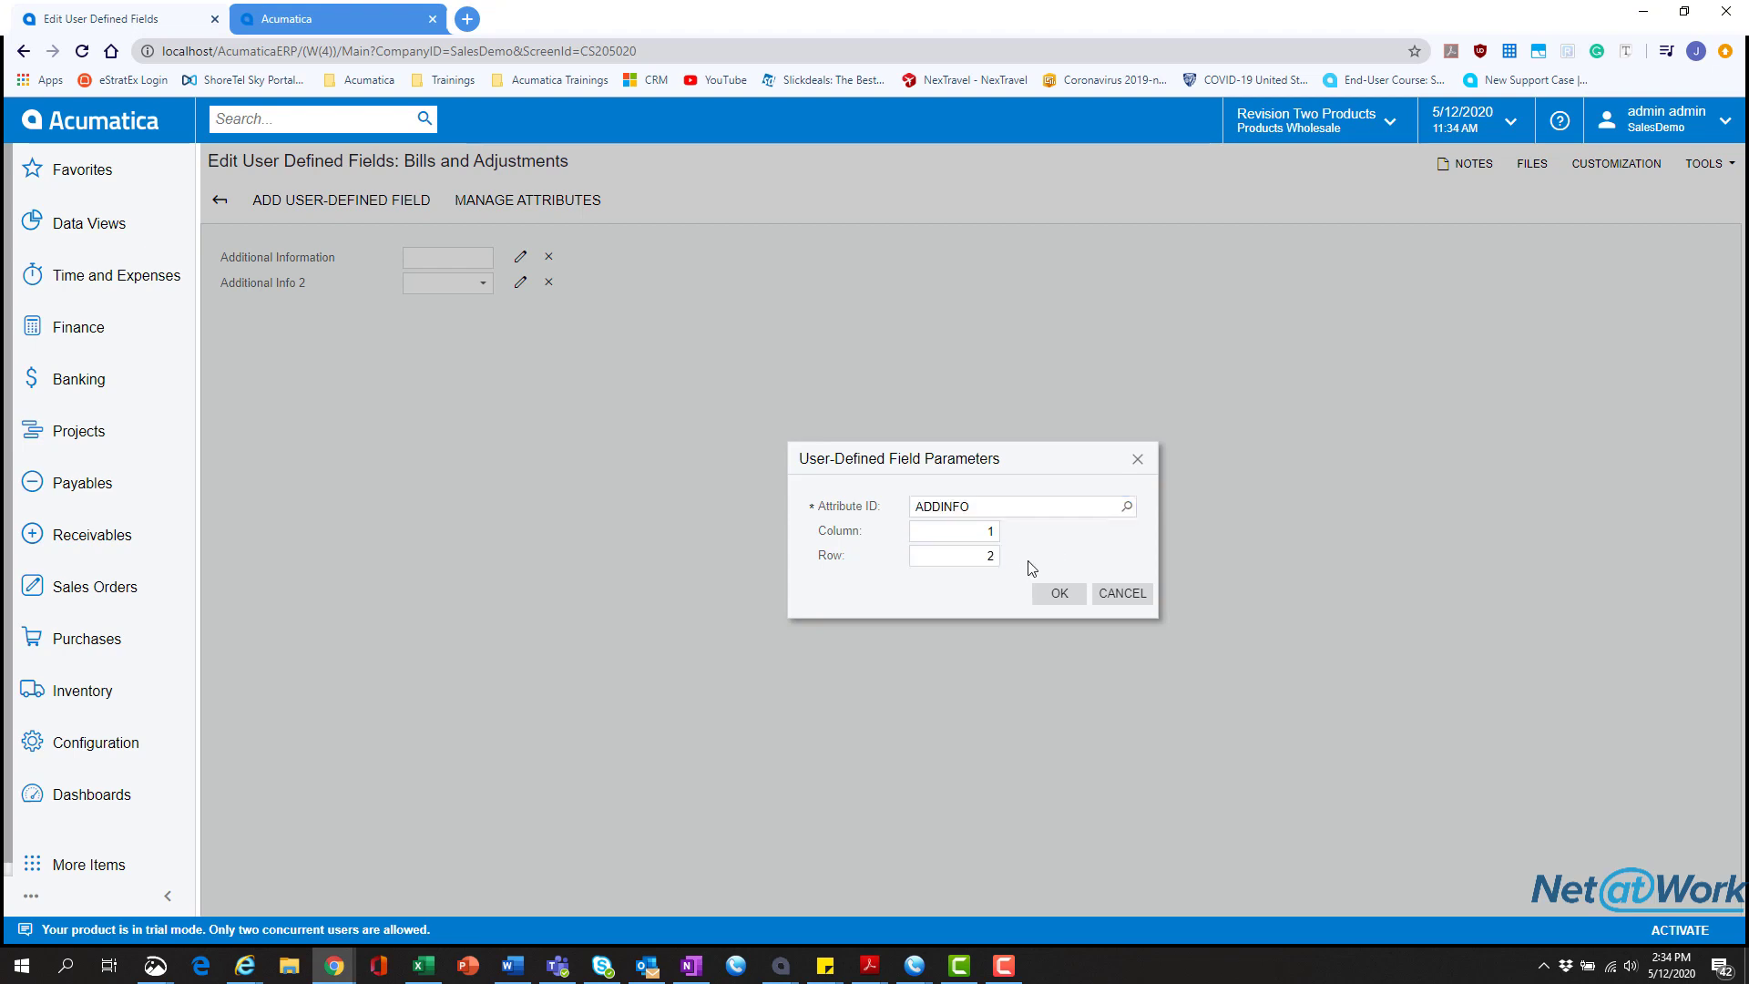
left_click(1000, 556)
type("1")
left_click(1048, 593)
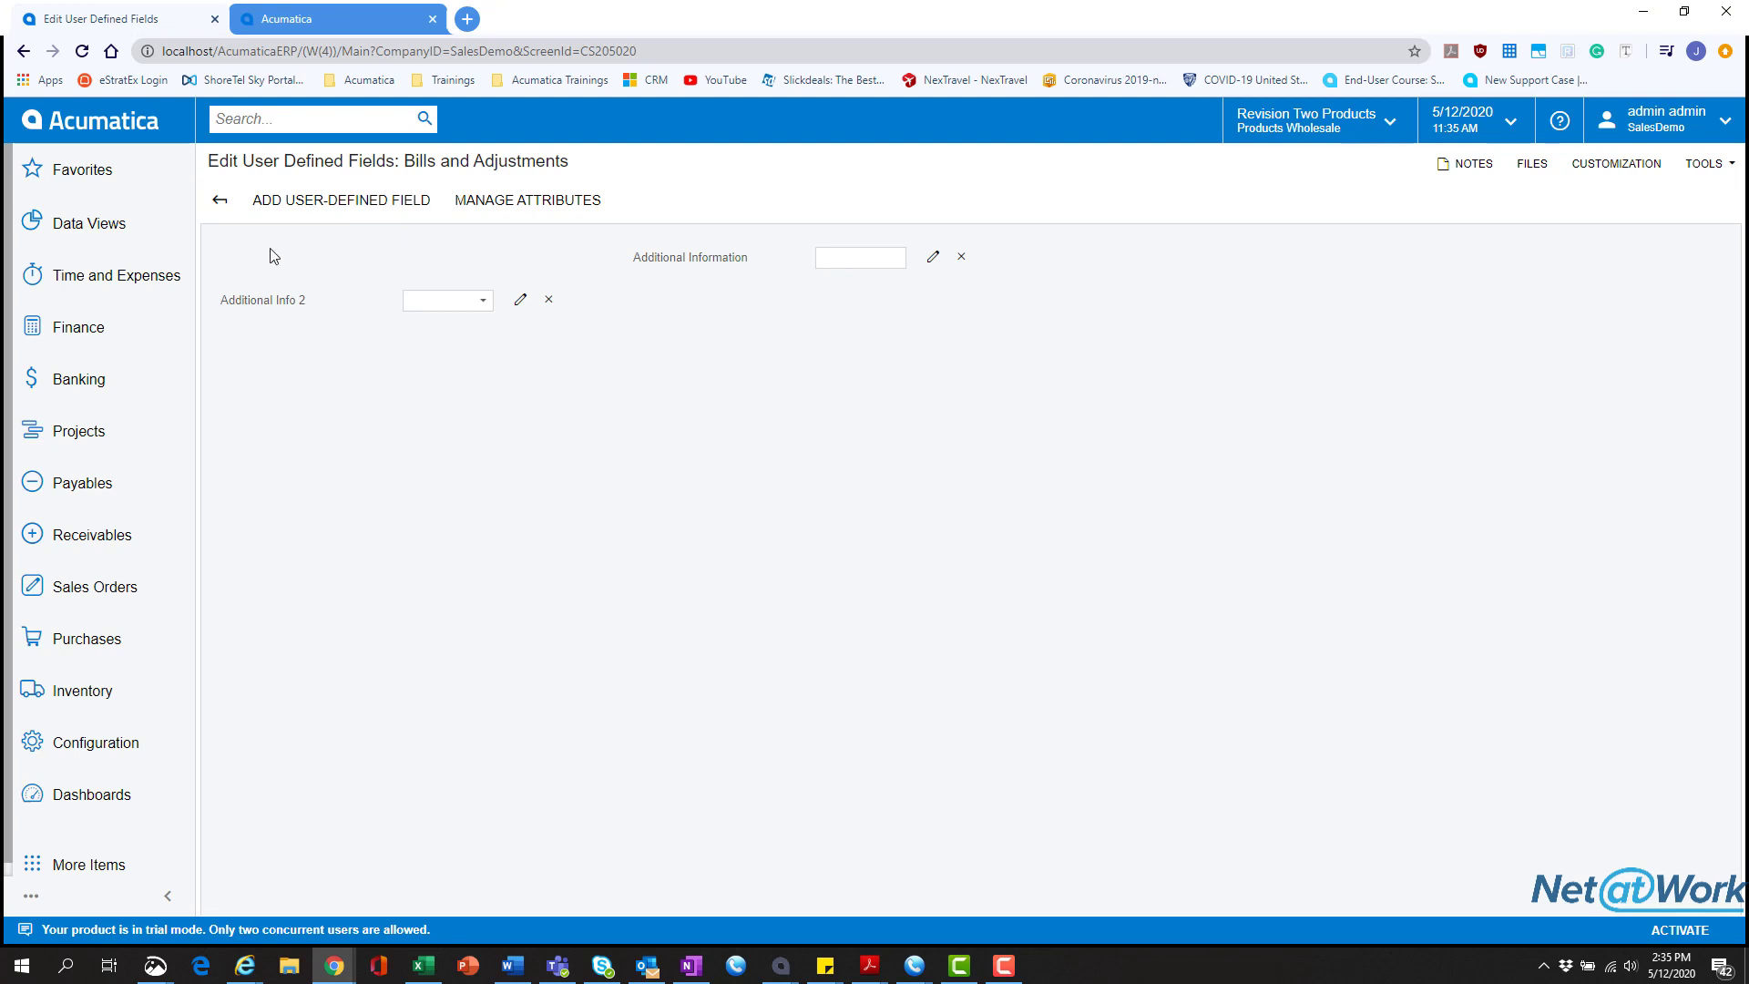
- Return to bill 002027 and display its User-Defined Fields tab
left_click(219, 201)
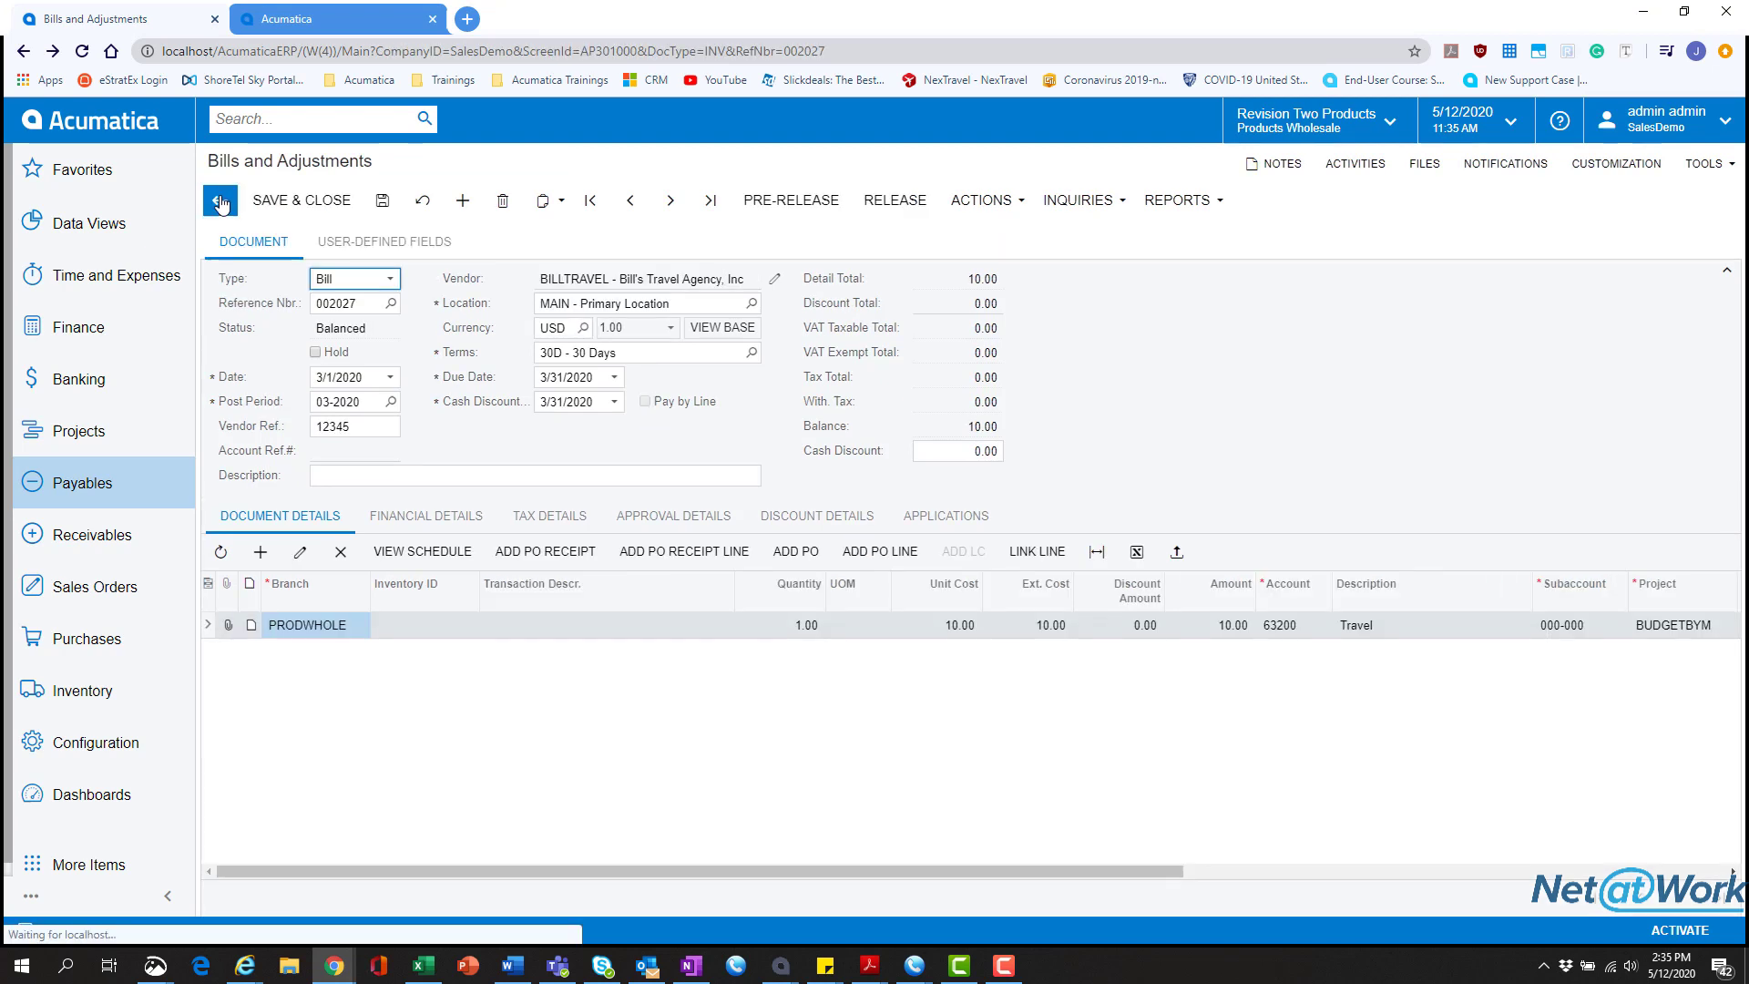
left_click(419, 242)
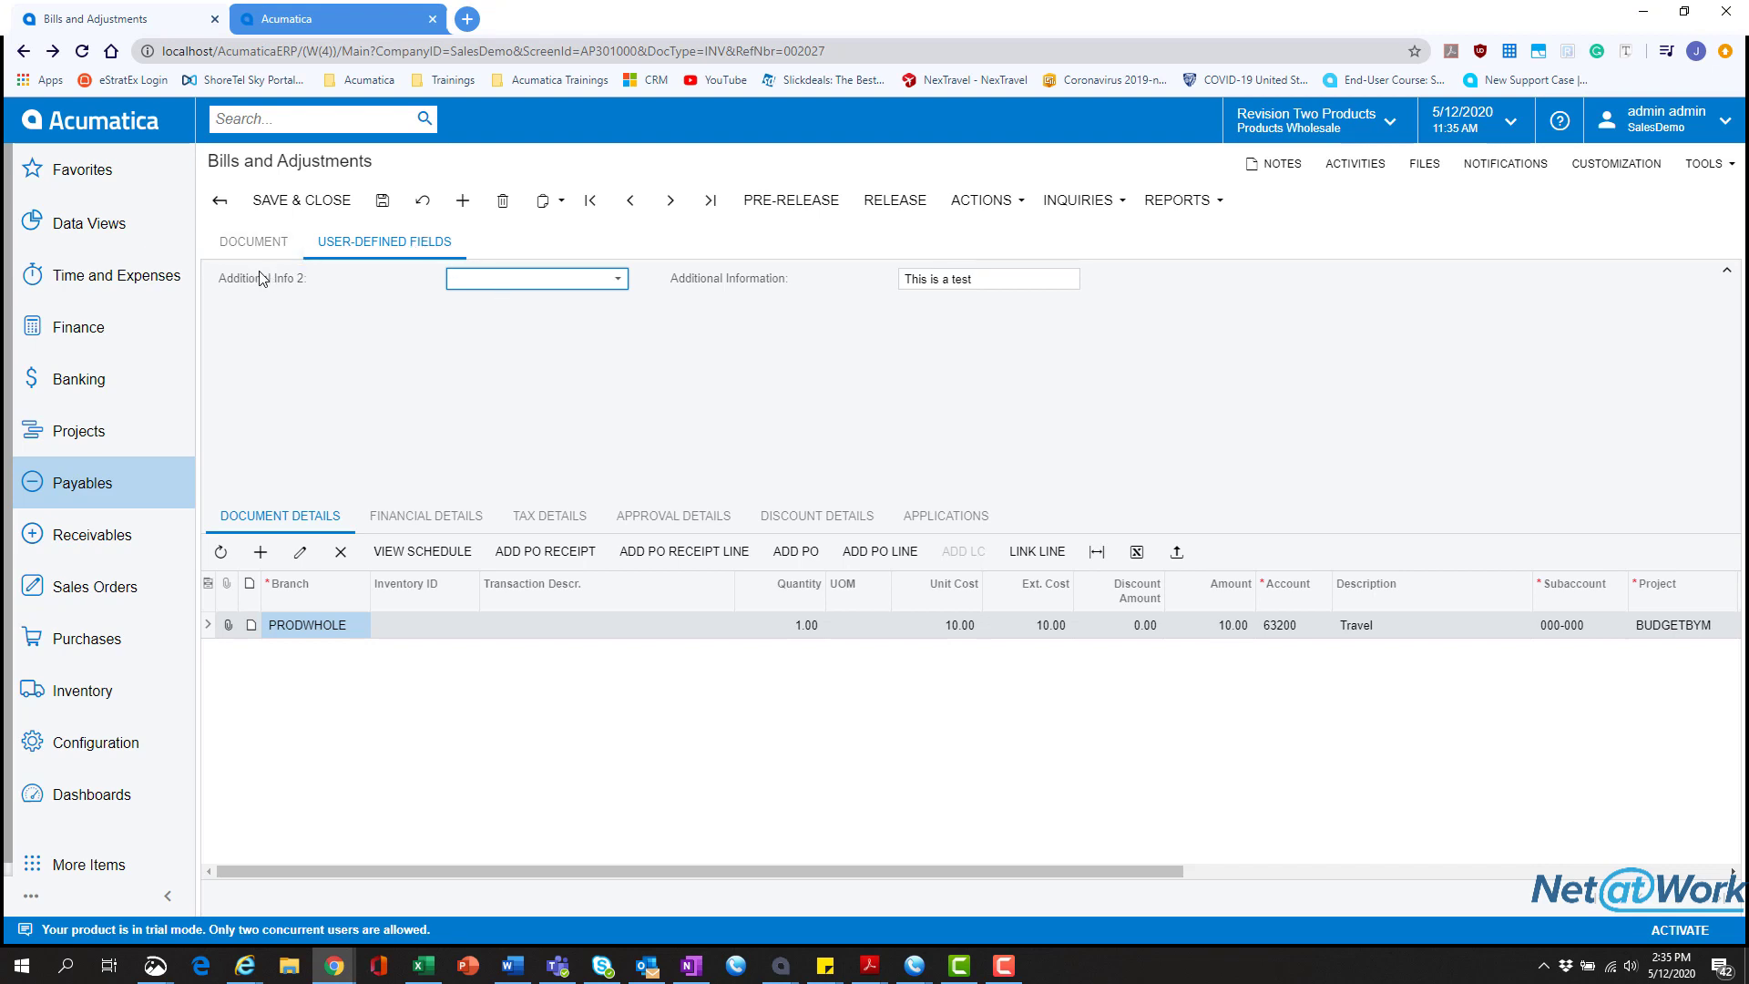
- Select both Test1 and Test in the Additional Info 2 multi-select
left_click(562, 279)
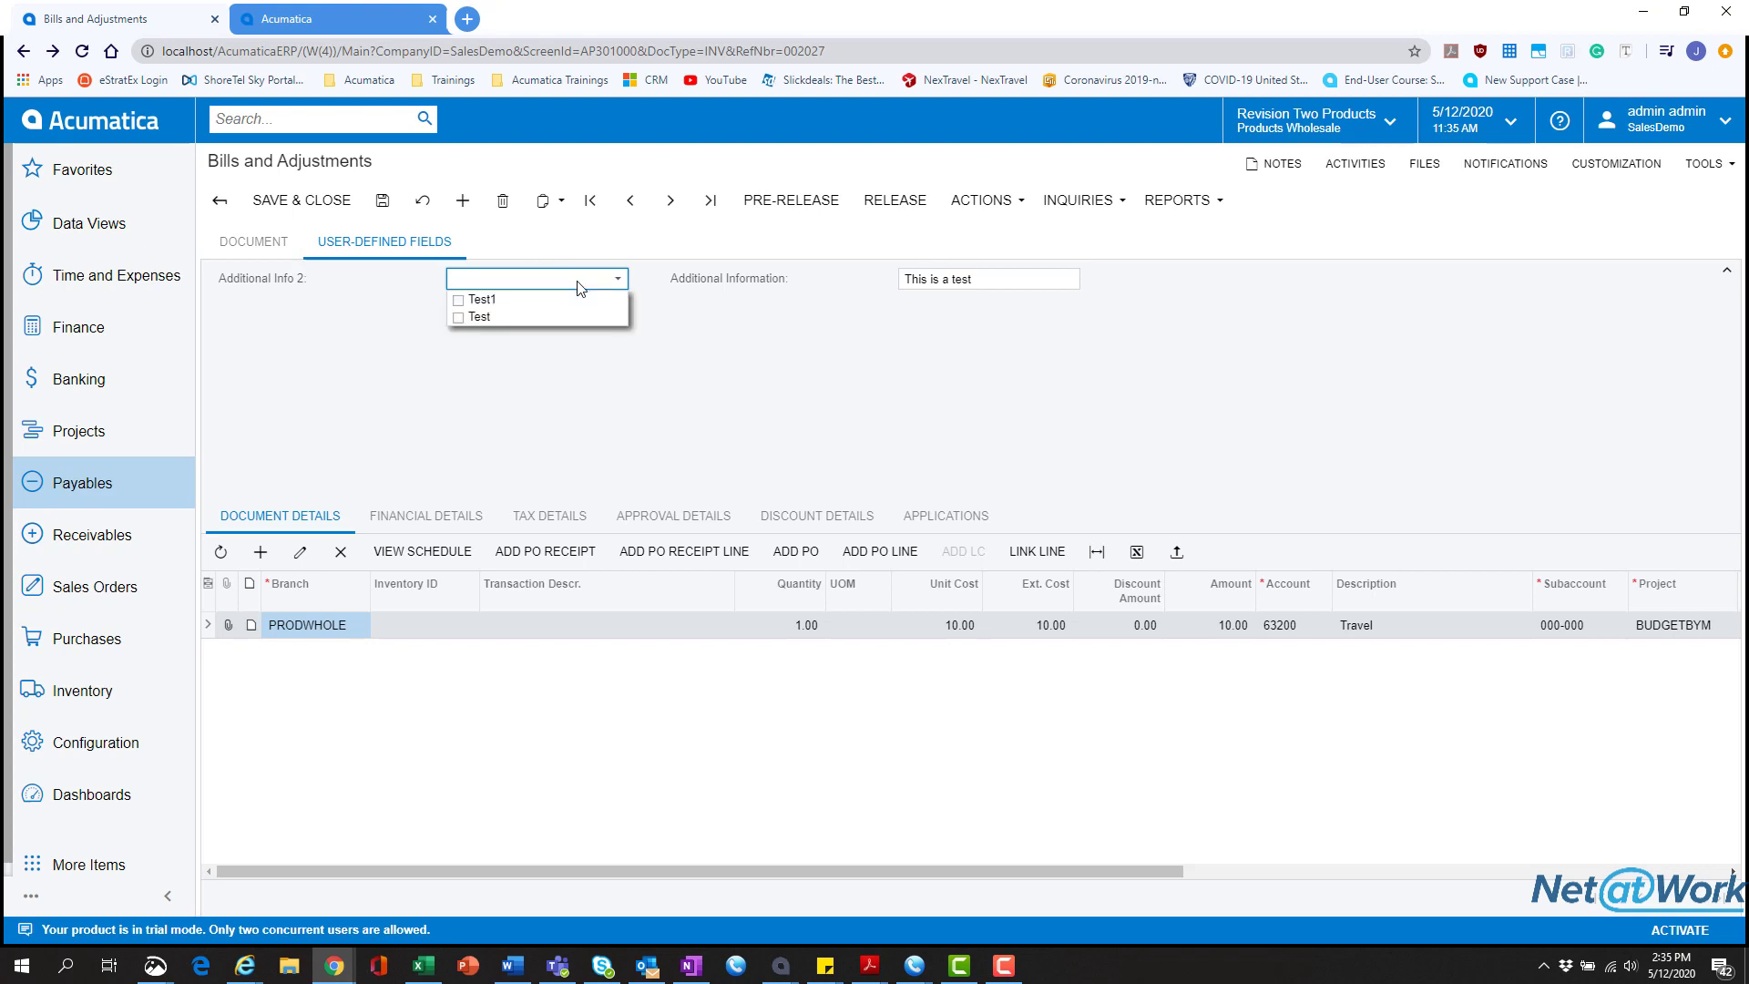
left_click(475, 305)
left_click(477, 316)
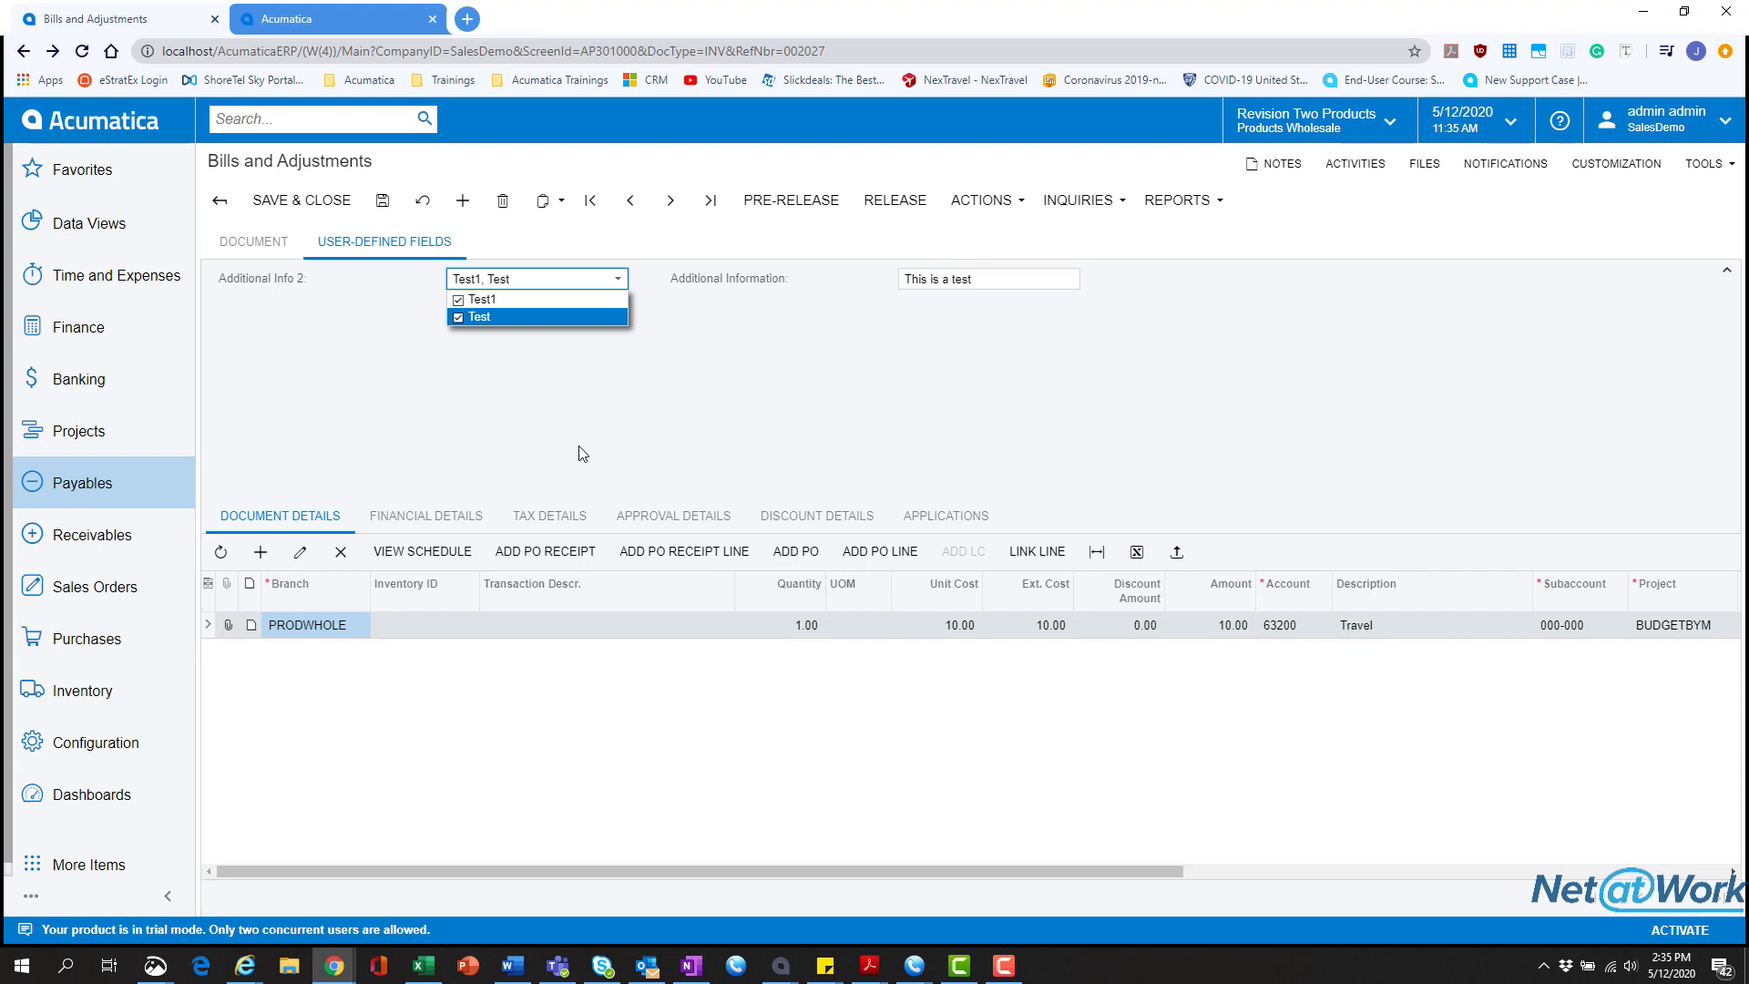
left_click(799, 462)
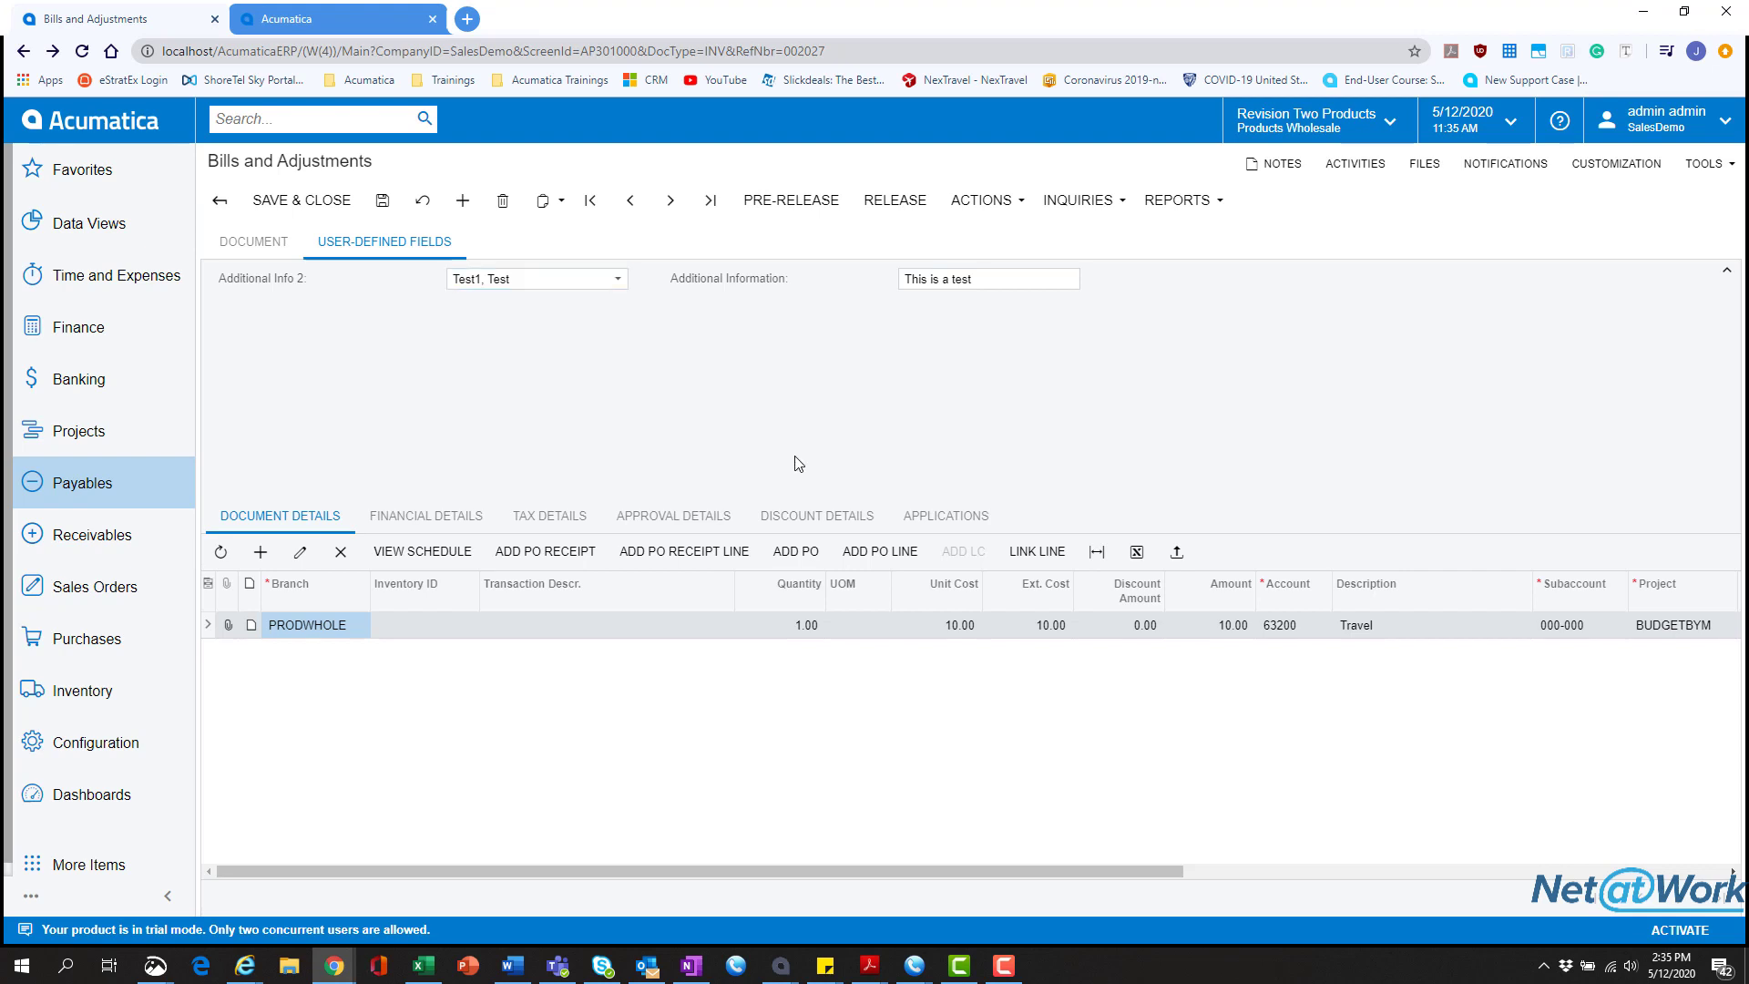
- Change Additional Information to 'This is a testjasdfasdf'
left_click(1002, 280)
type("This is")
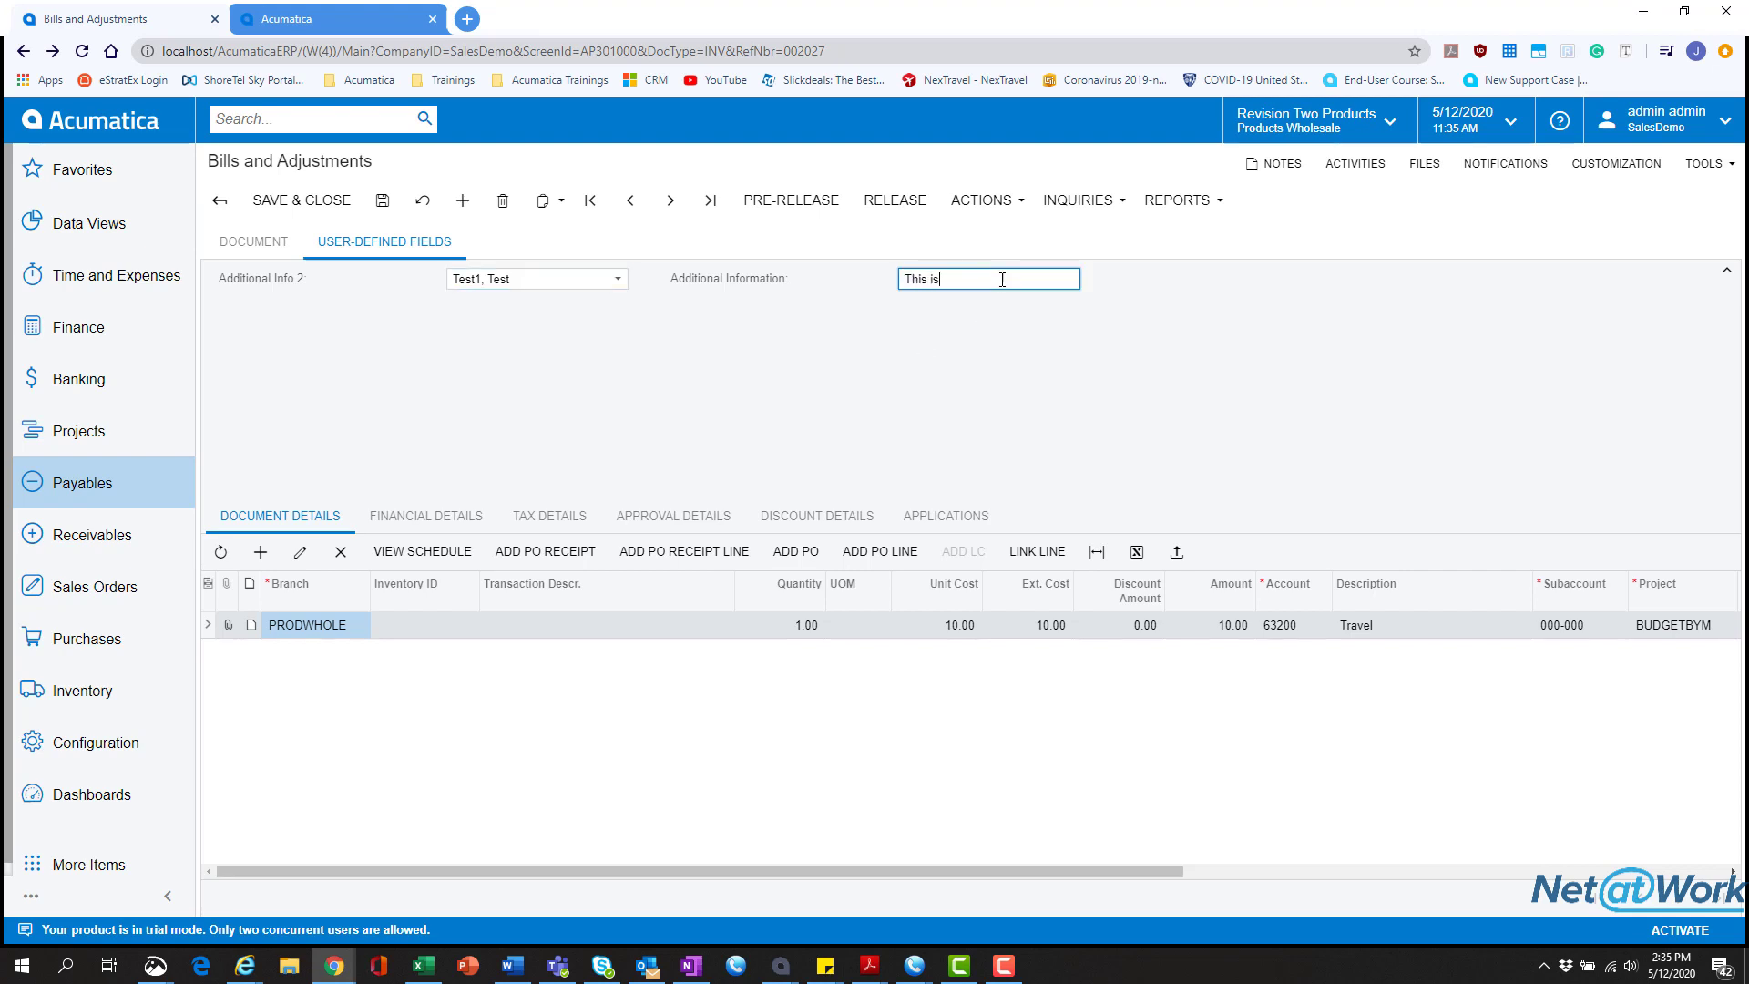
type(" a testjasdfasdf")
left_click(992, 377)
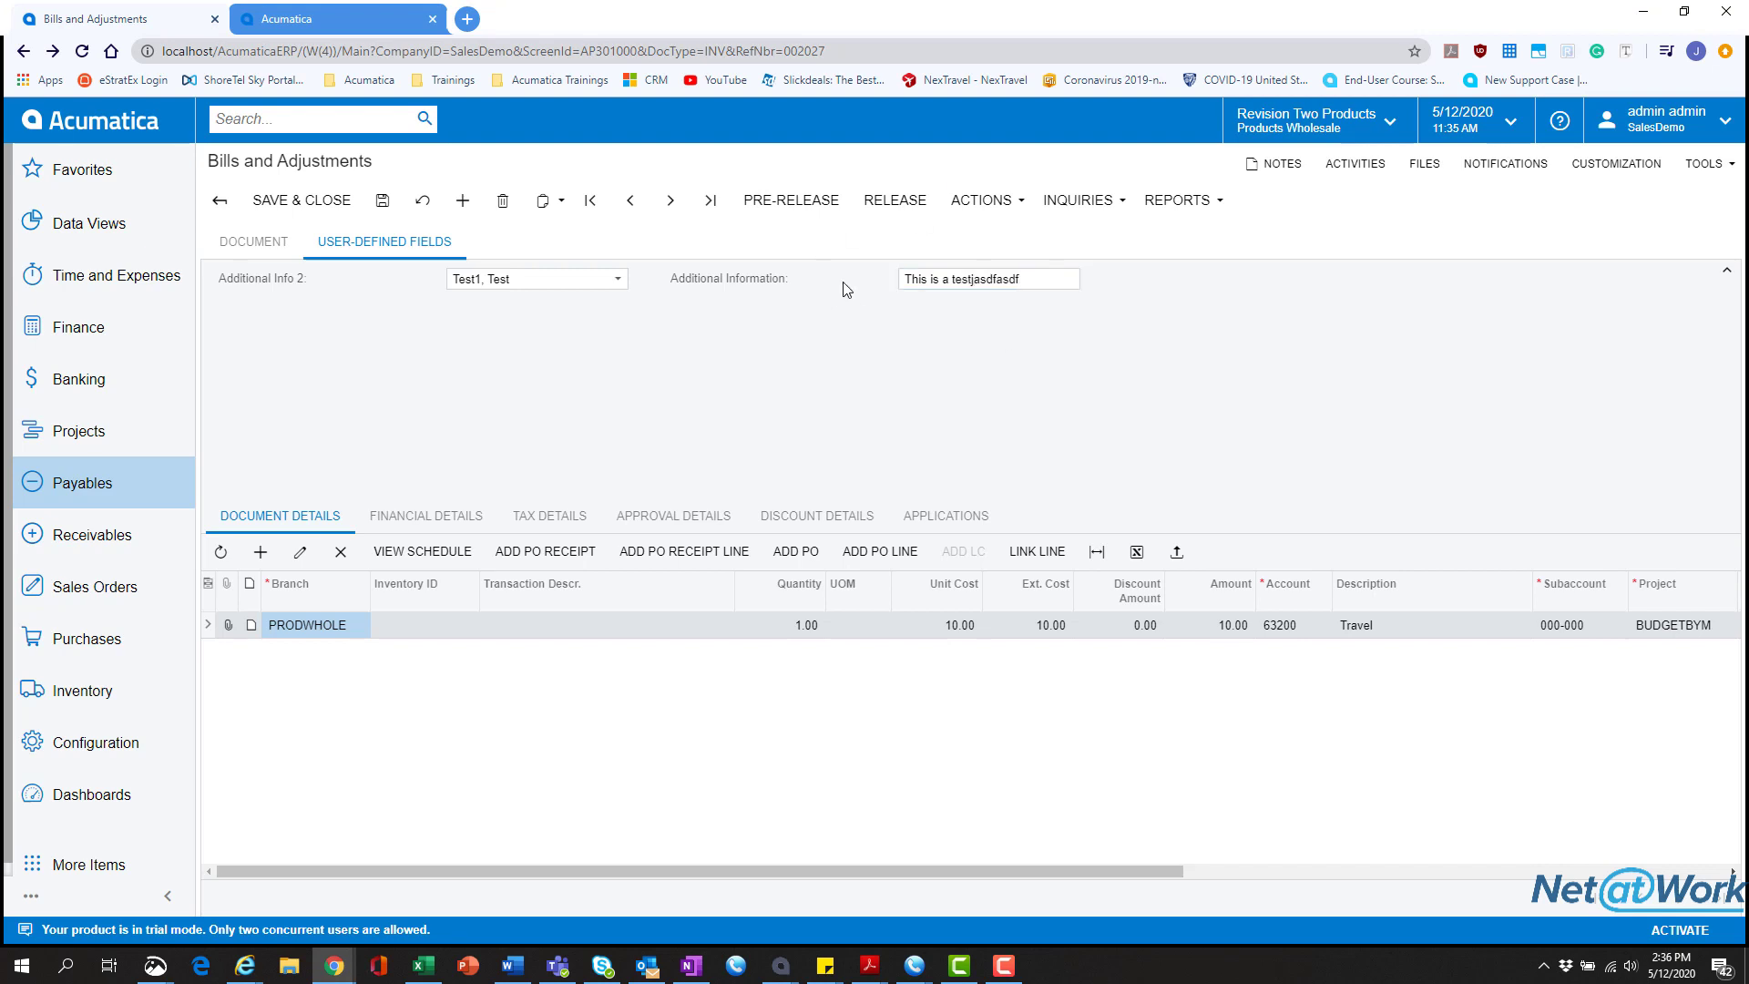
- Save bill 002027 and reopen it to confirm its user-defined field values persisted
left_click(383, 202)
left_click(215, 202)
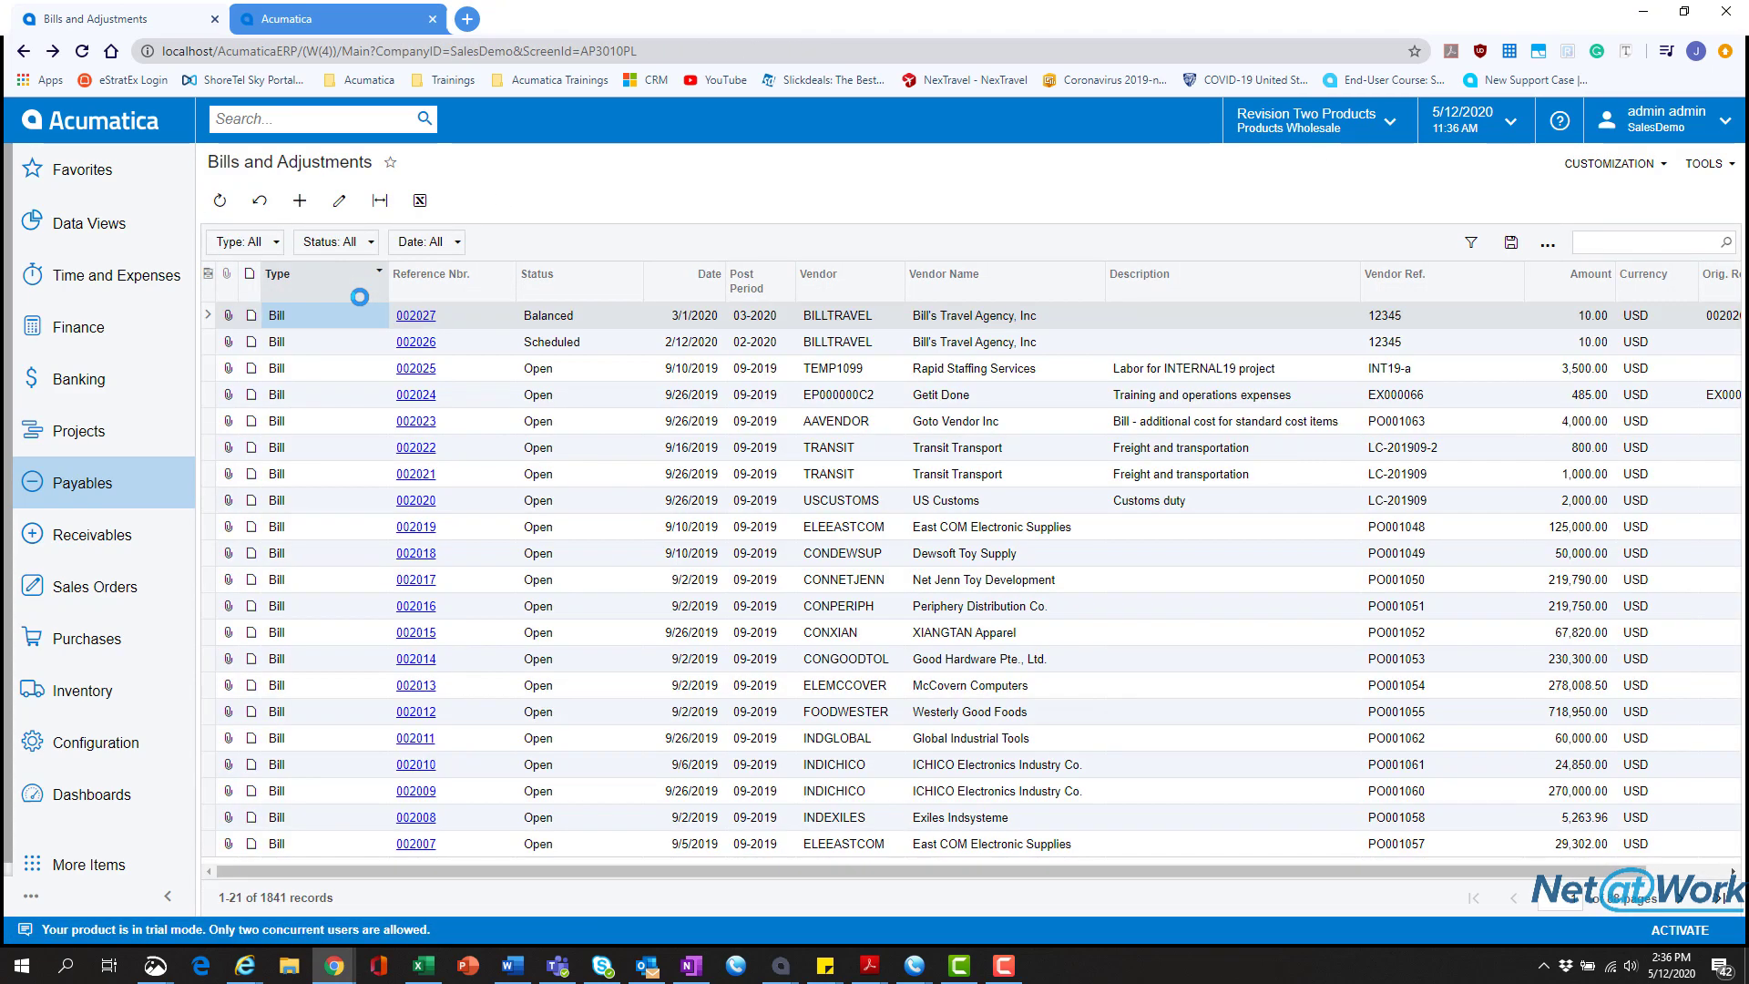
left_click(401, 316)
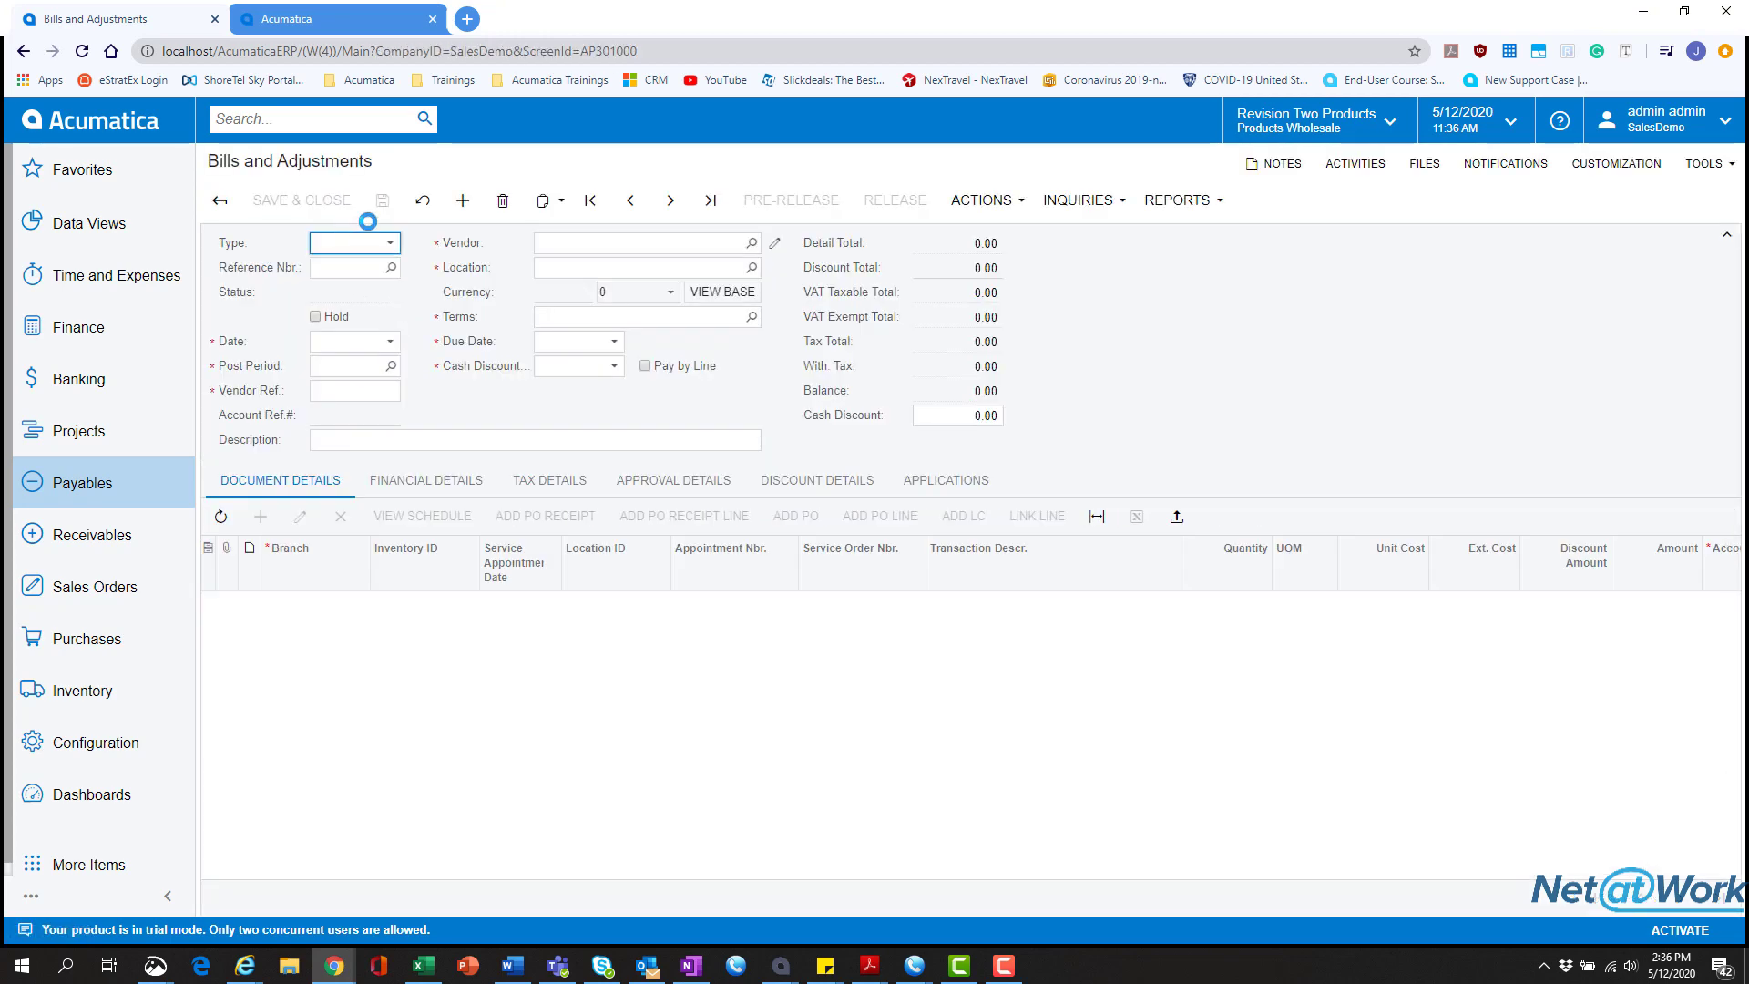
left_click(375, 239)
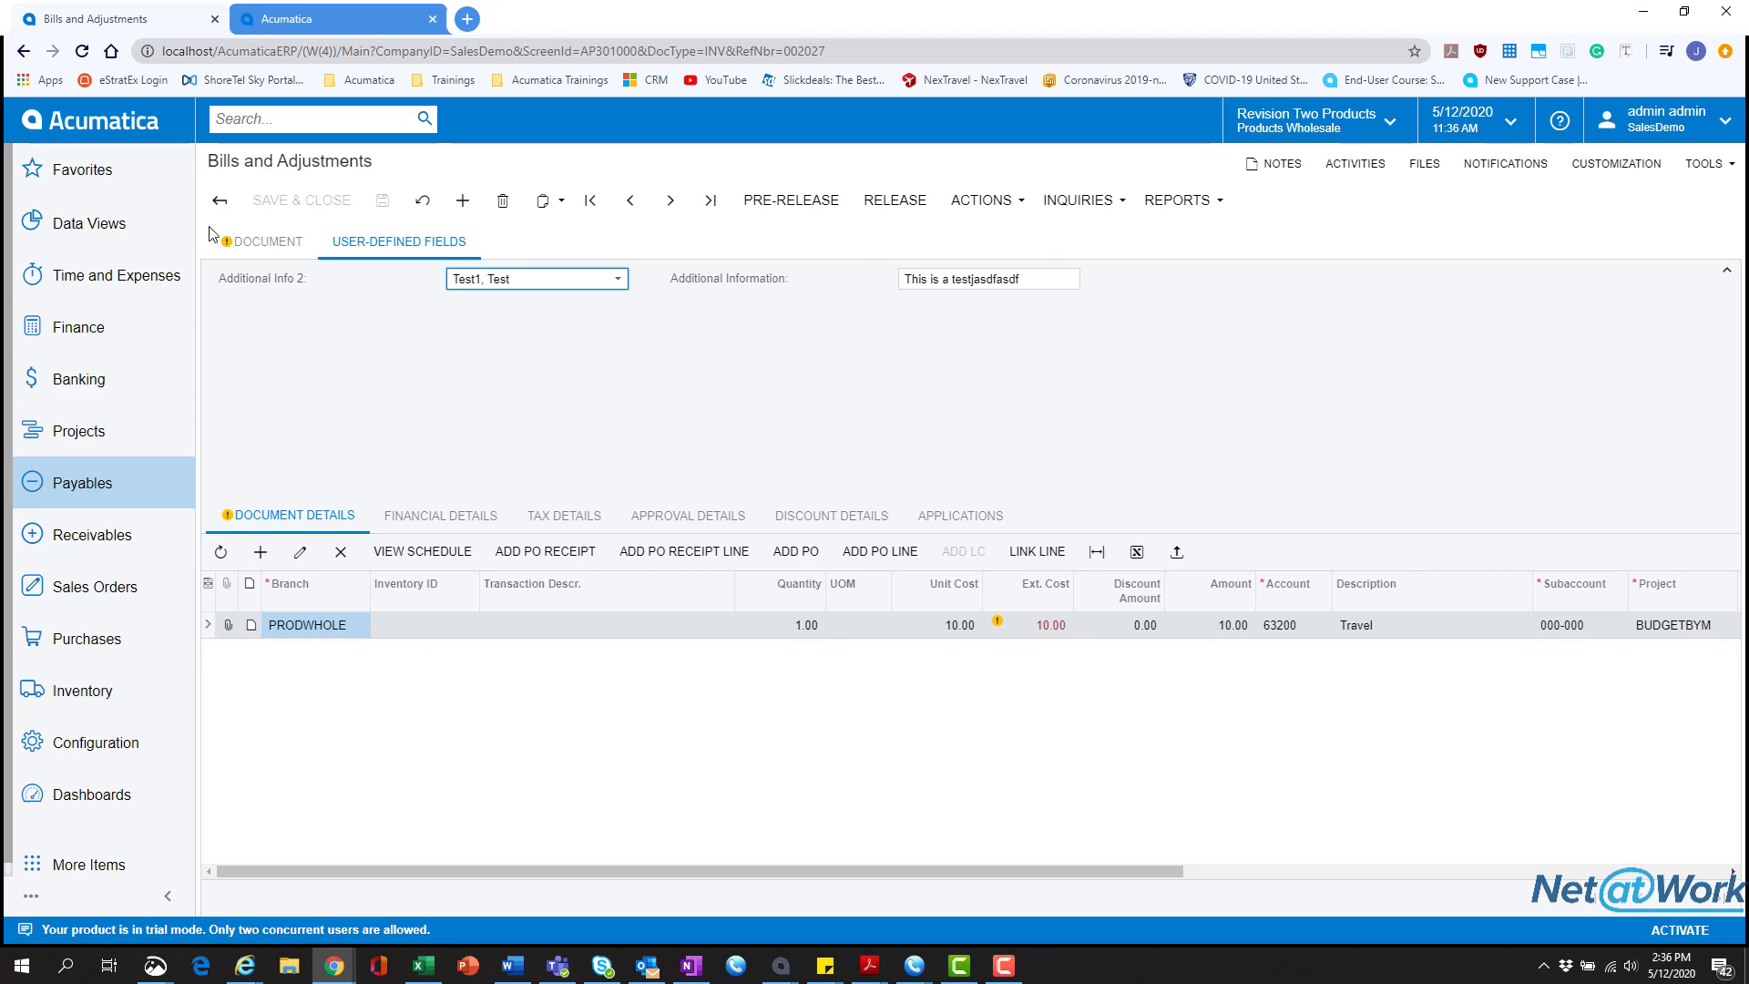
- Bring up bill 002026's user-defined fields, showing Additional Info 2 and Additional Information empty
left_click(220, 199)
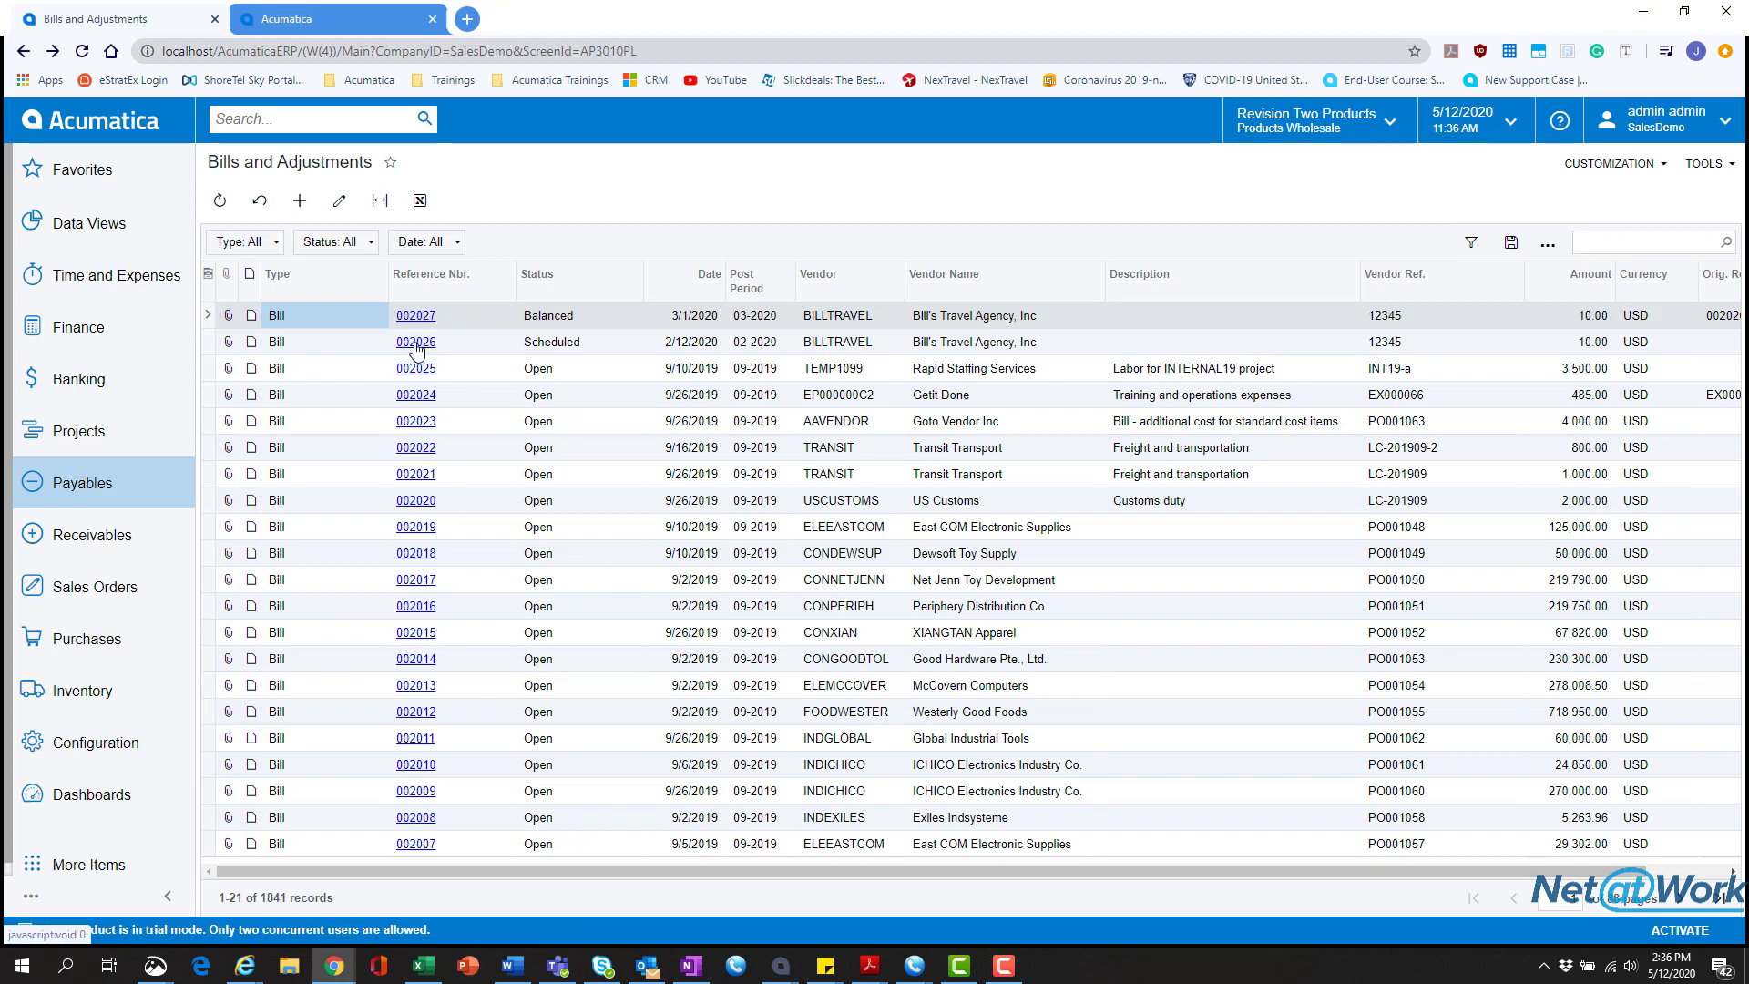
left_click(416, 345)
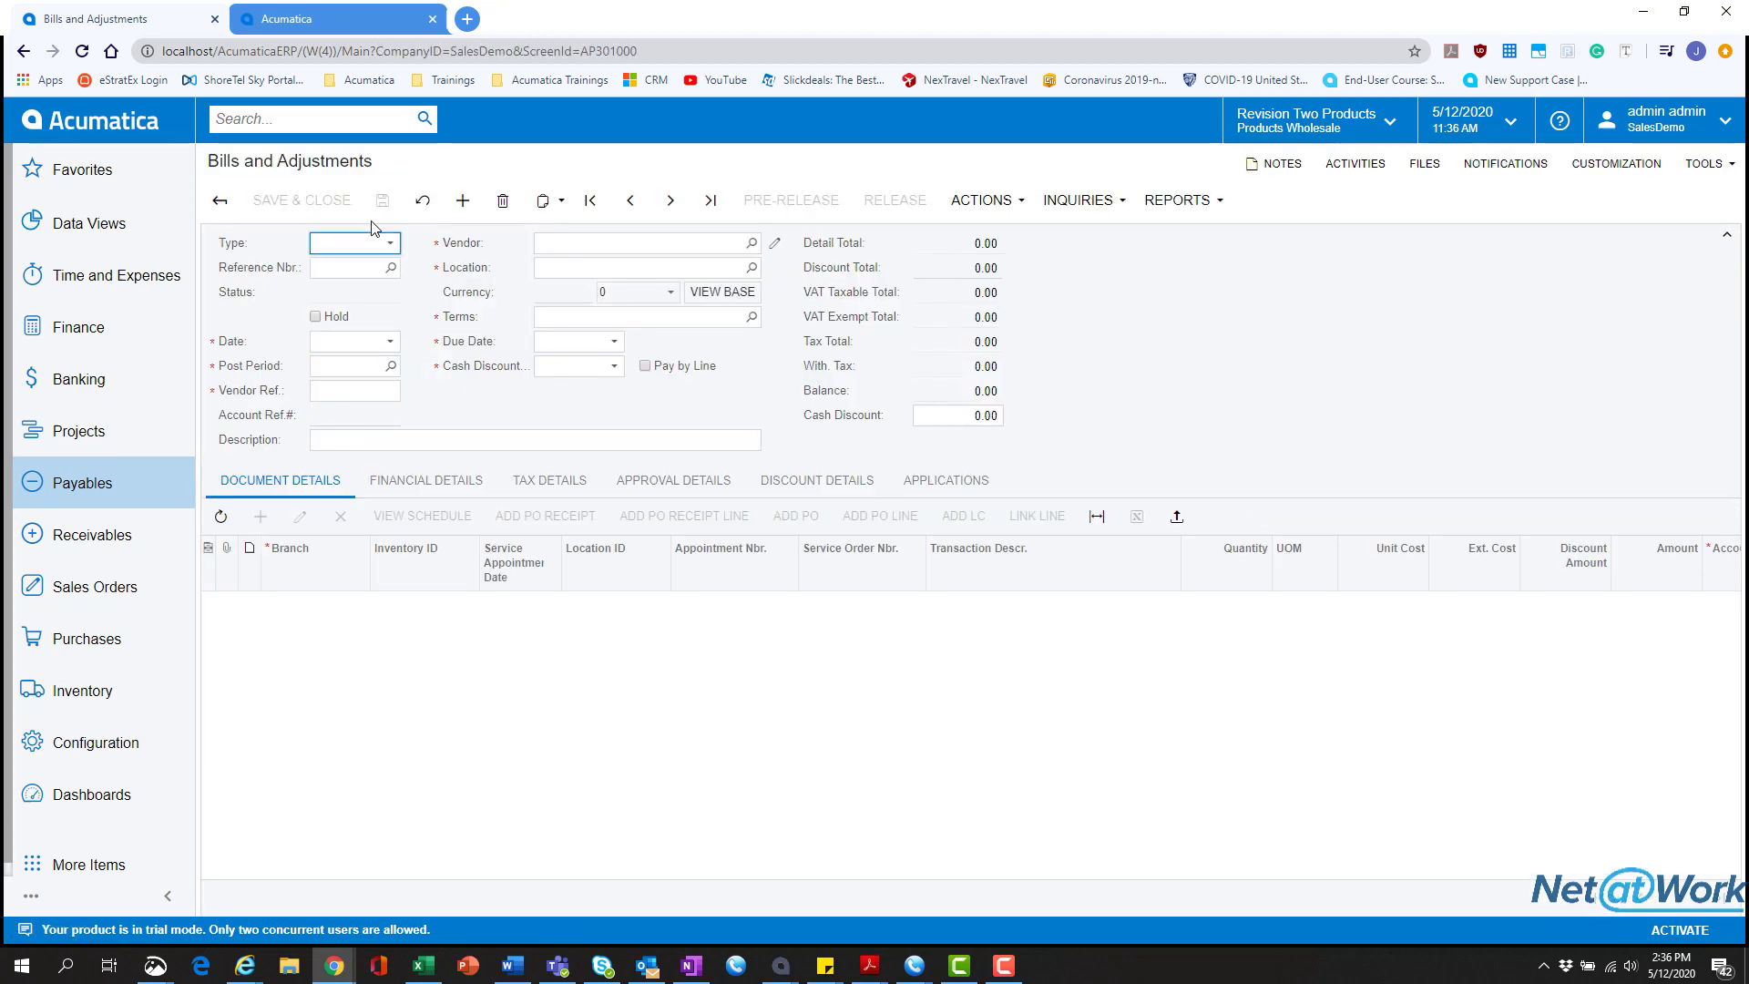
left_click(376, 237)
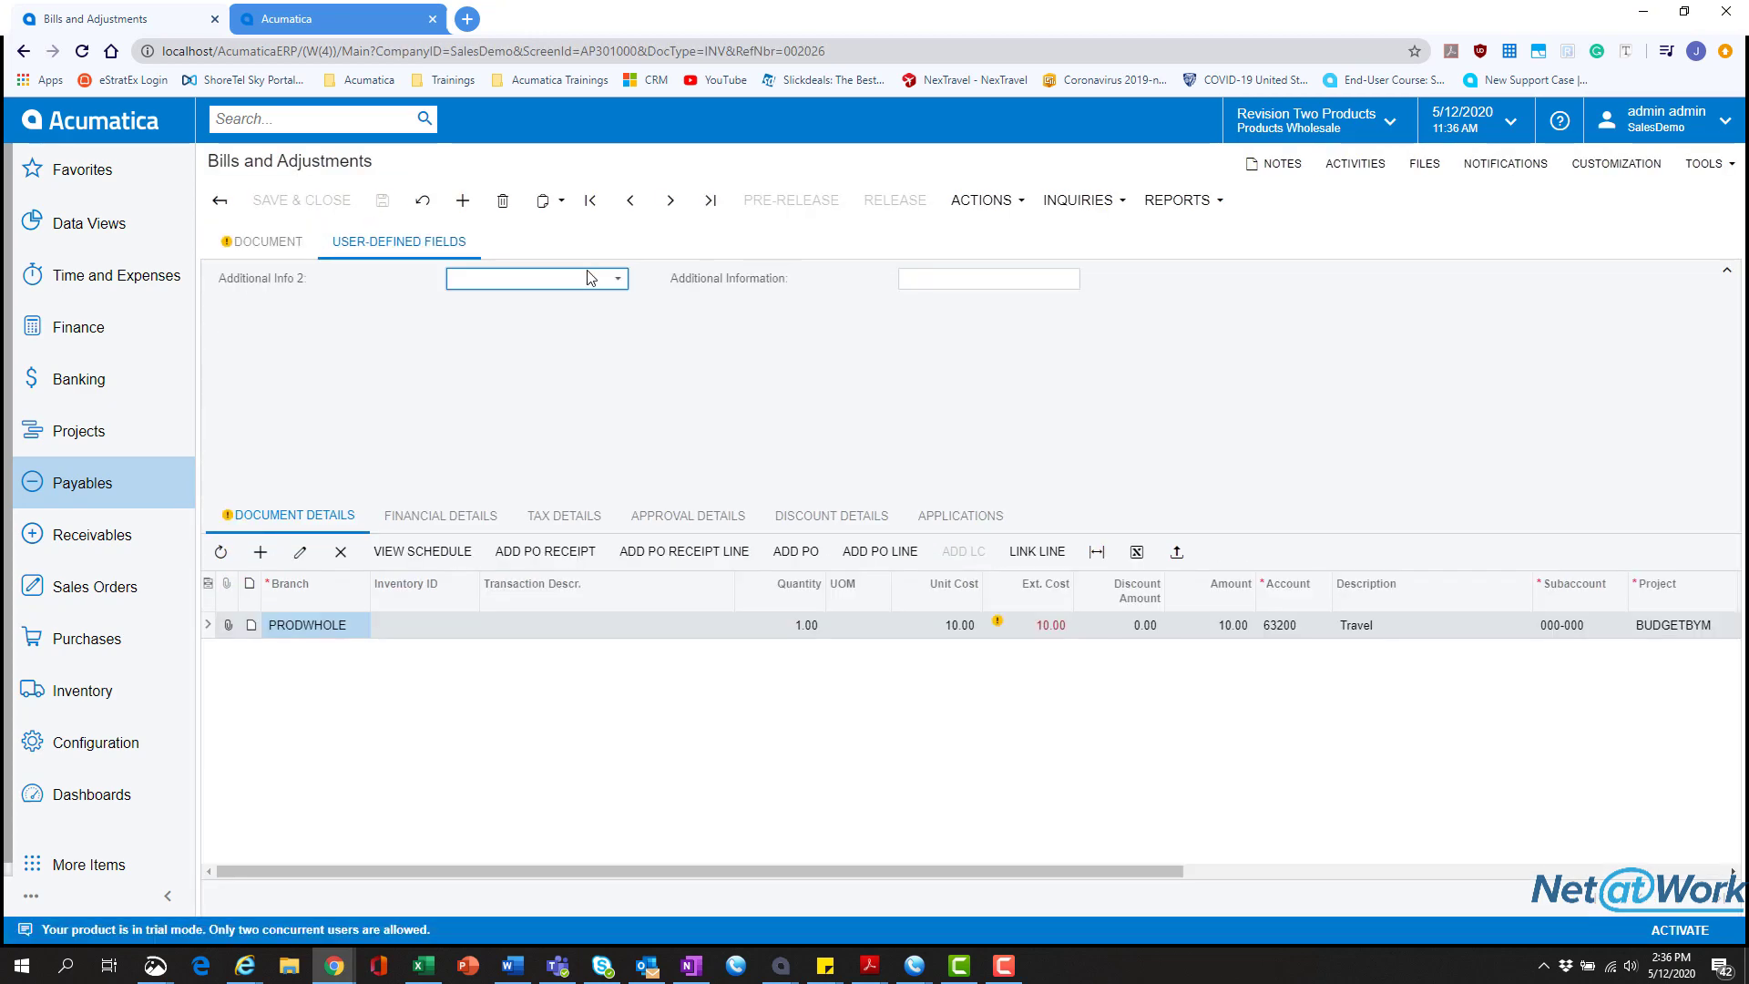